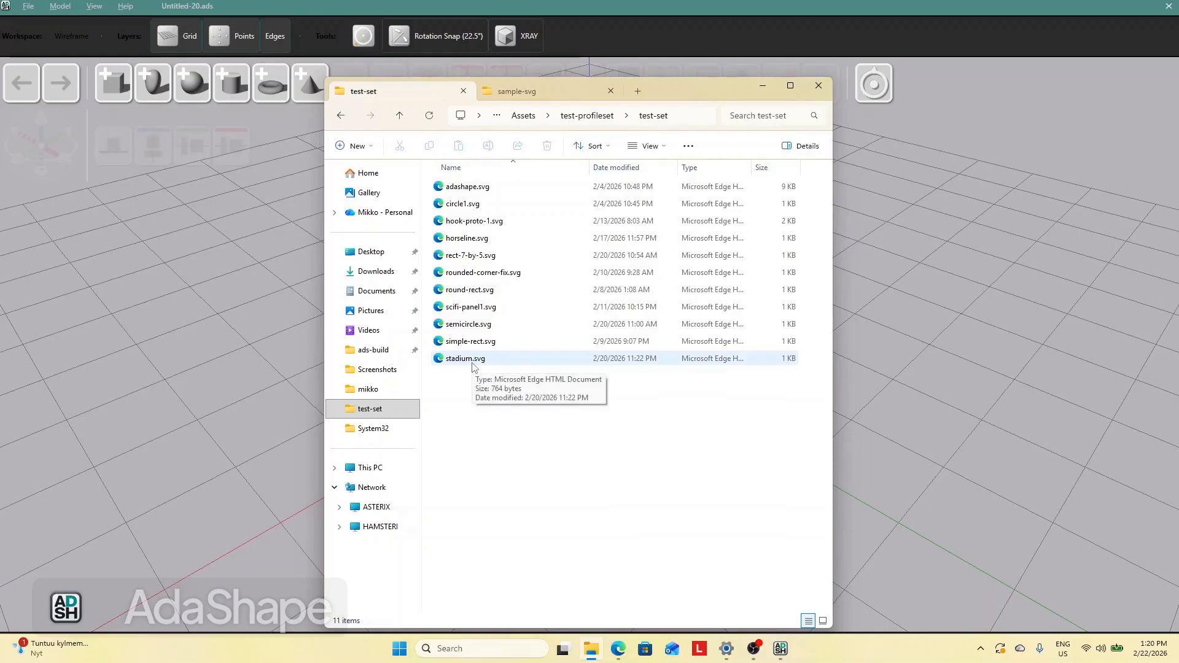
# Import stadium.svg from the file explorer into the 3D scene as an extruded shape
pyautogui.moveTo(470, 359); pyautogui.dragTo(160, 329)
pyautogui.click(205, 427)
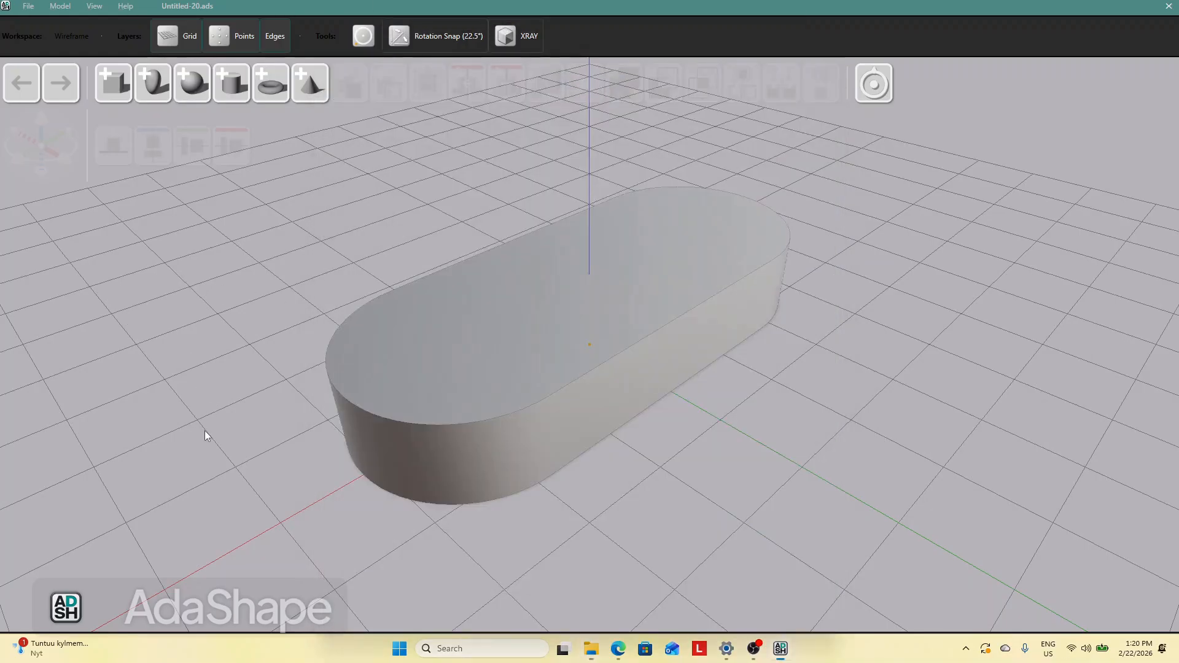
# Bring the file explorer with the SVG profile set back beside the 3D view
pyautogui.moveTo(758, 483); pyautogui.dragTo(878, 484, button='middle')
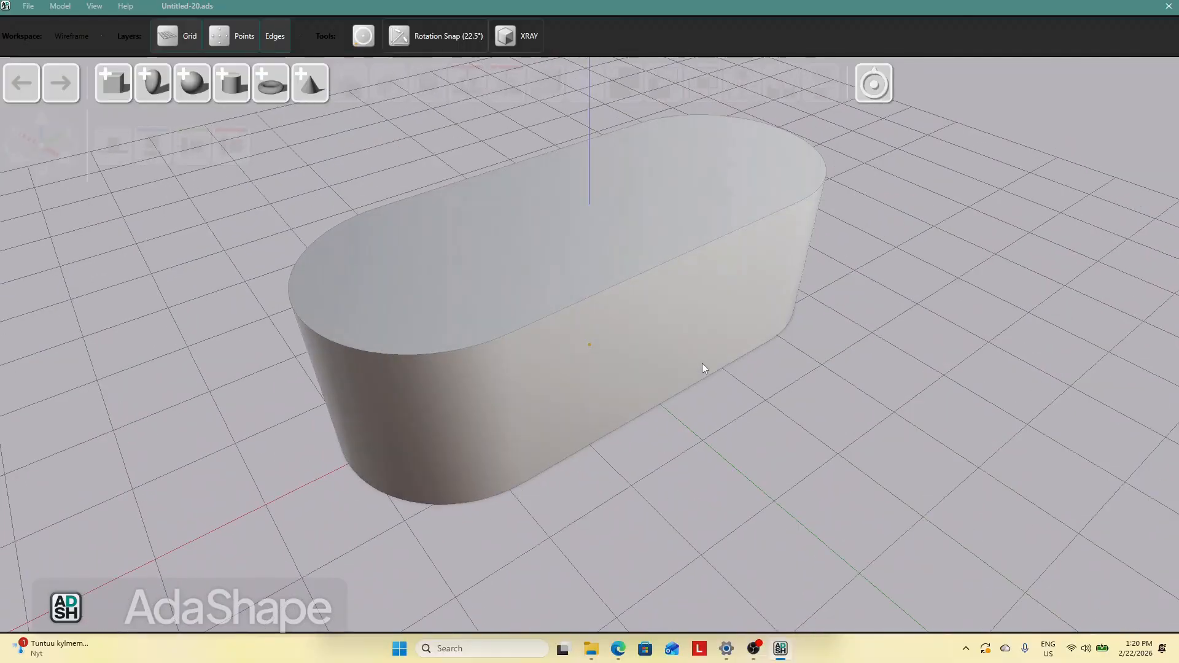
pyautogui.click(633, 337)
pyautogui.hotkey('alt', 'Tab')
pyautogui.hotkey('alt', 'Tab')
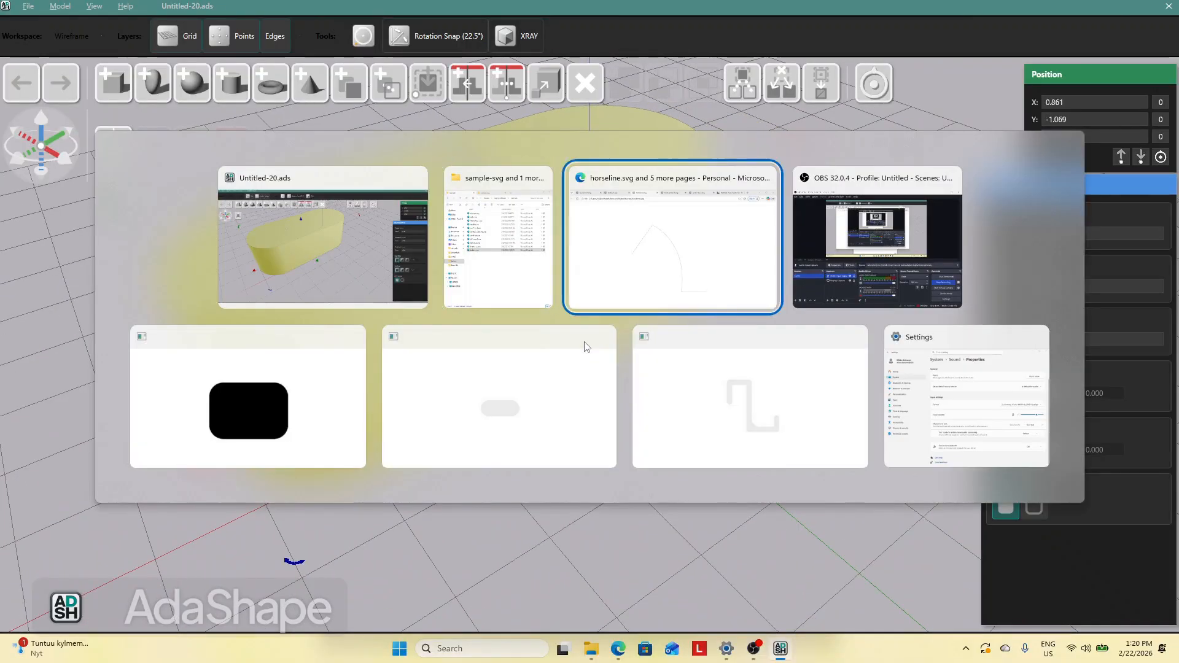
pyautogui.hotkey('alt', 'shift', 'Tab')
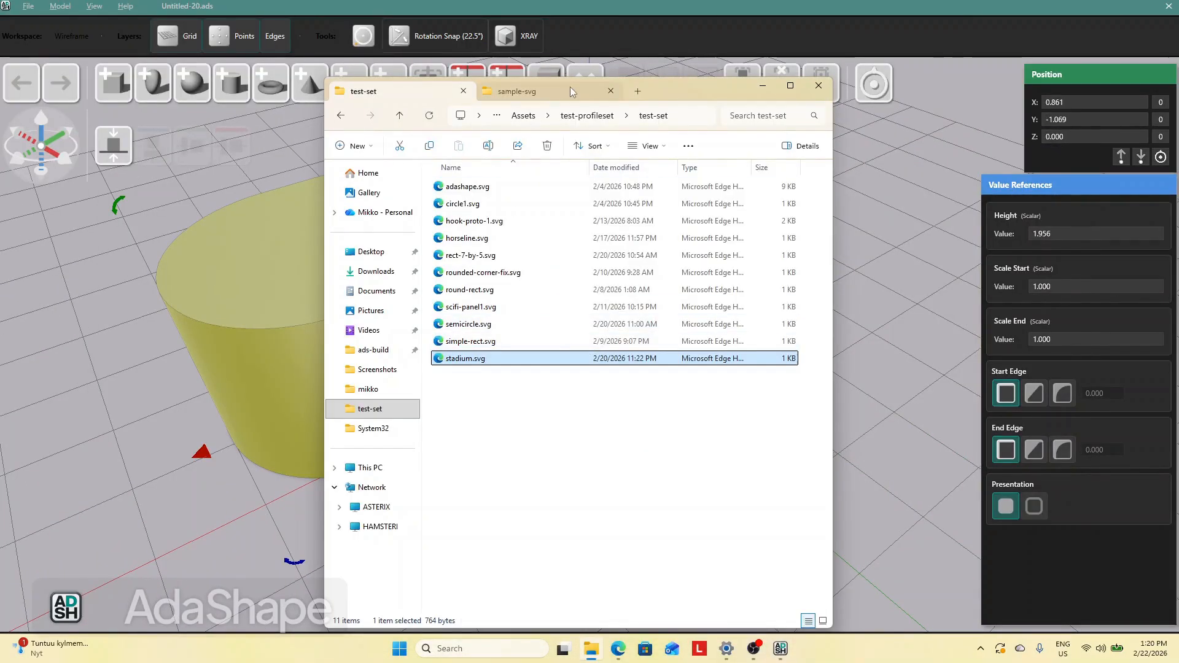
pyautogui.moveTo(569, 86); pyautogui.dragTo(637, 90)
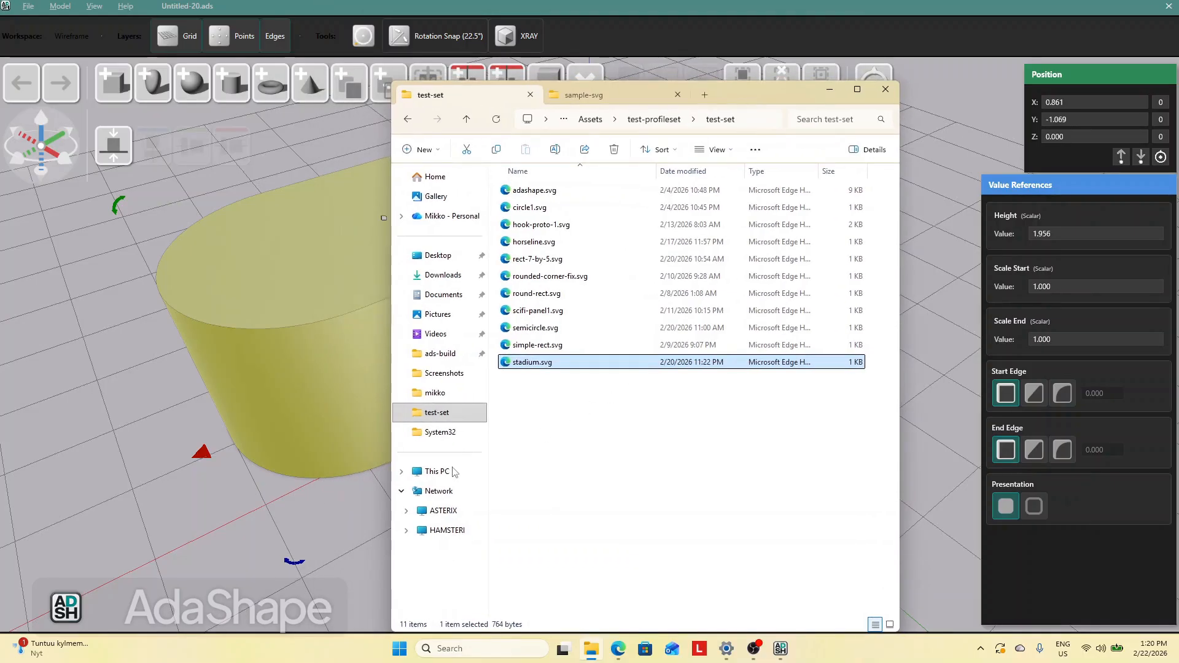
pyautogui.click(356, 513)
pyautogui.hotkey('alt', 'Tab')
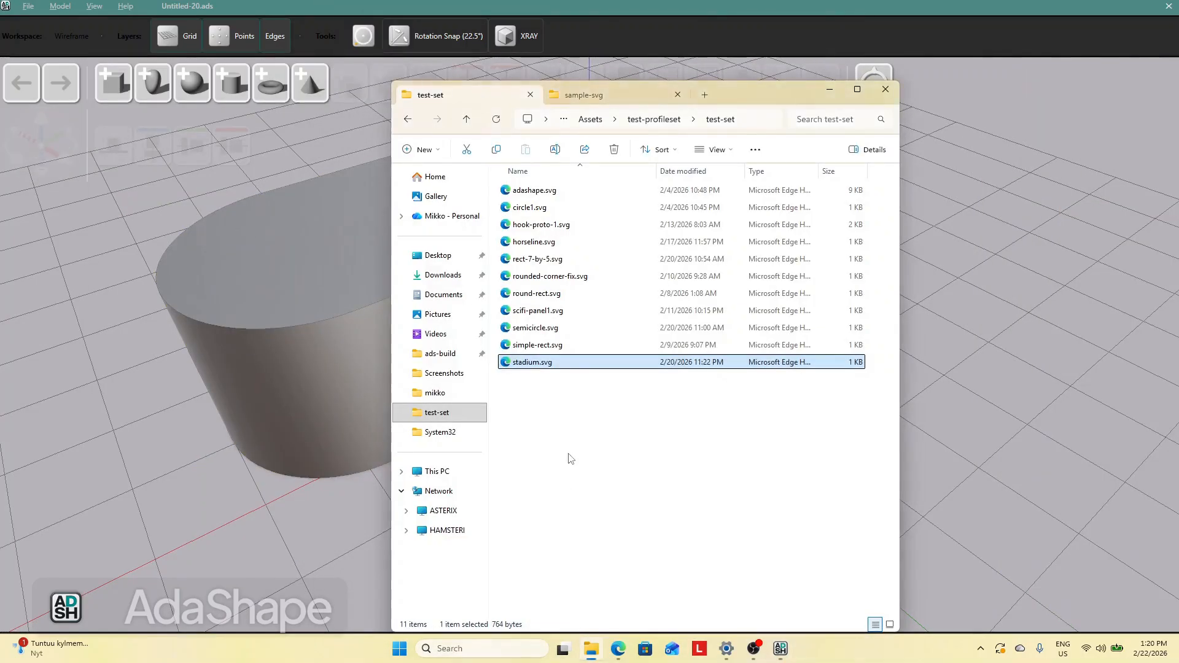
# Import scifi-panel1.svg into the scene and place it beside the stadium shape
pyautogui.click(548, 313)
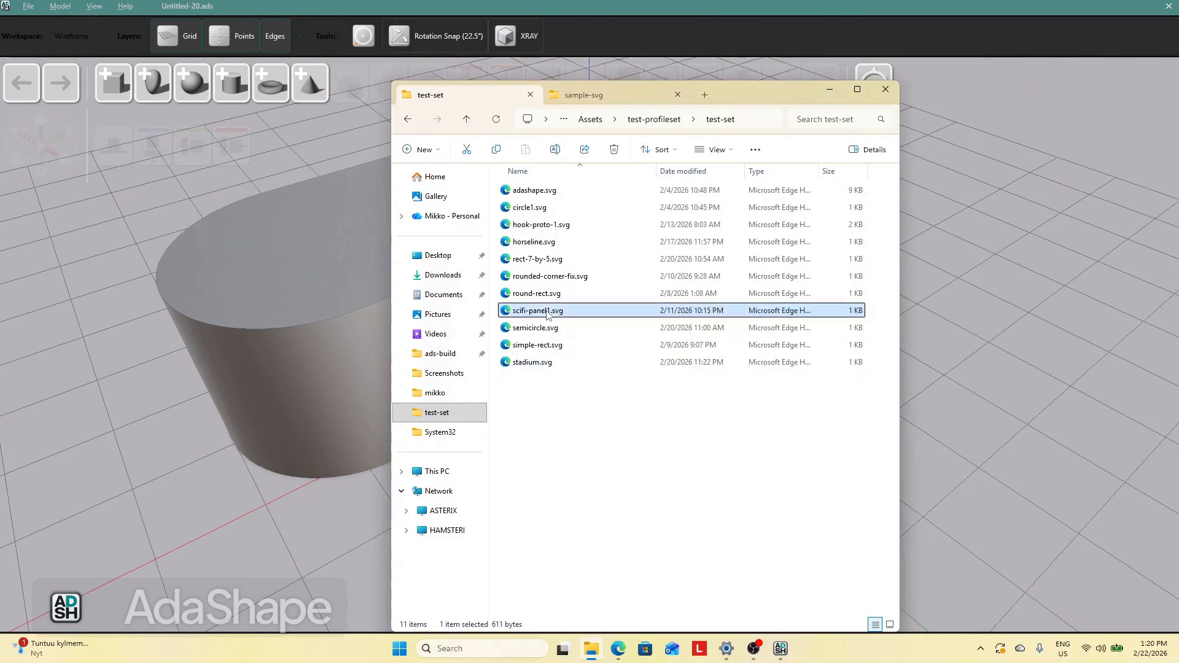
pyautogui.moveTo(534, 312); pyautogui.dragTo(133, 412)
pyautogui.moveTo(577, 434); pyautogui.dragTo(806, 414)
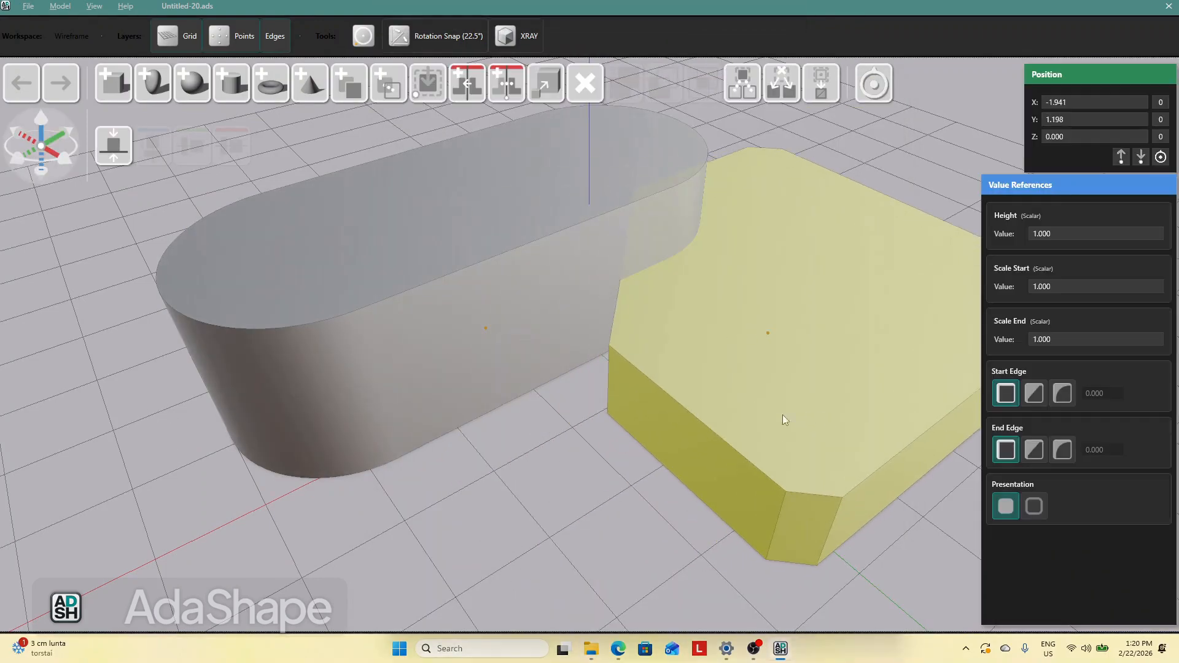
# Raise the sci-fi panel's height to about 2.97
pyautogui.scroll(-3, 614, 503)
pyautogui.click(620, 492)
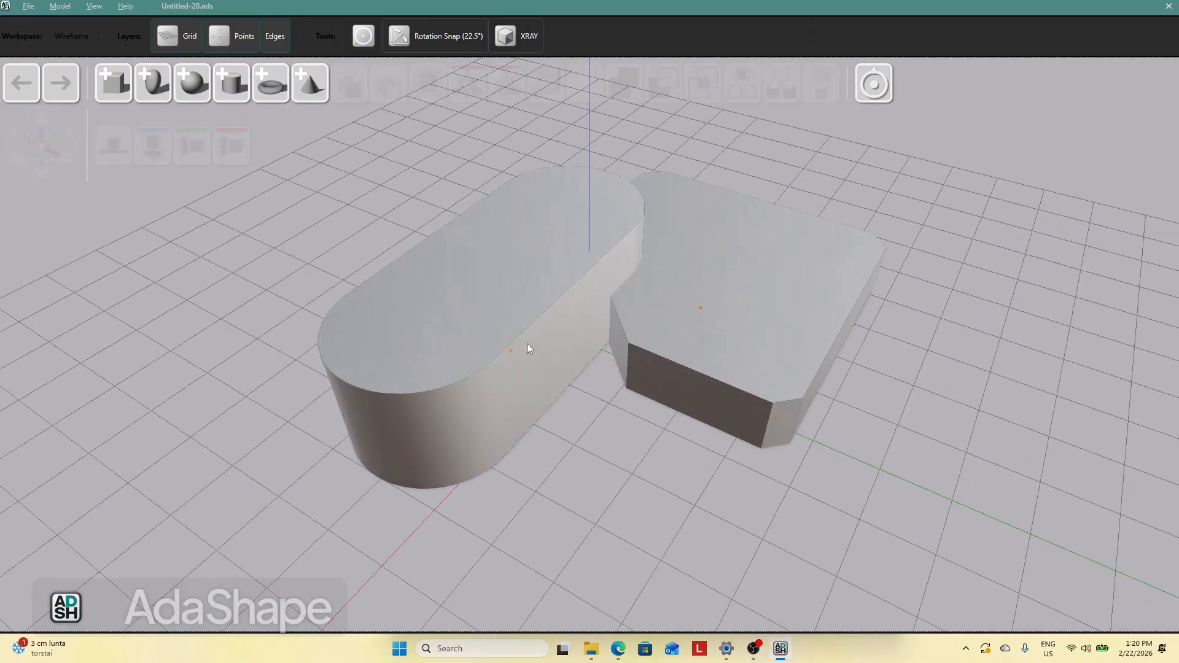
pyautogui.click(421, 334)
pyautogui.click(535, 403)
pyautogui.click(642, 356)
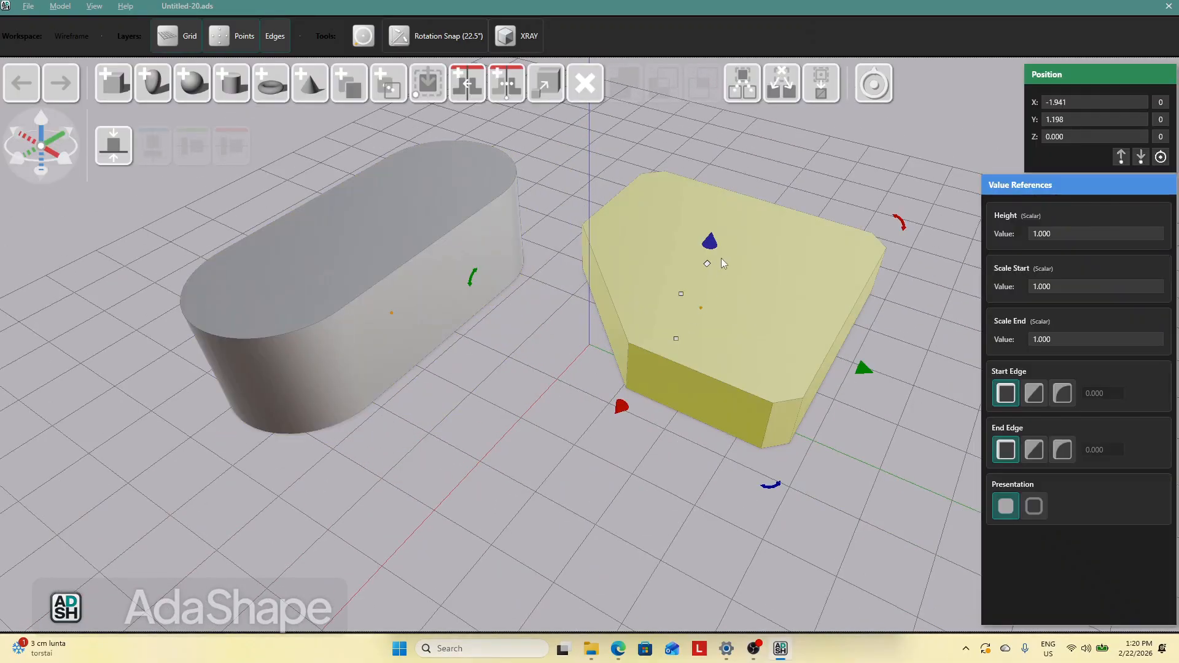
pyautogui.moveTo(712, 255); pyautogui.dragTo(662, 299)
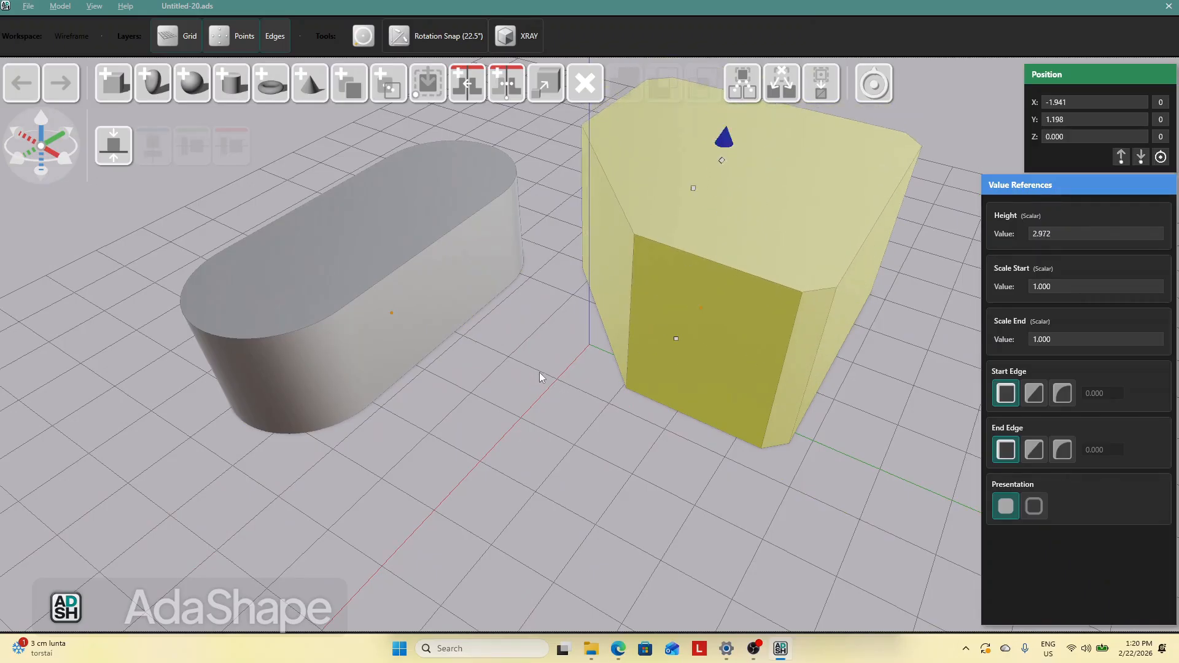
pyautogui.click(538, 375)
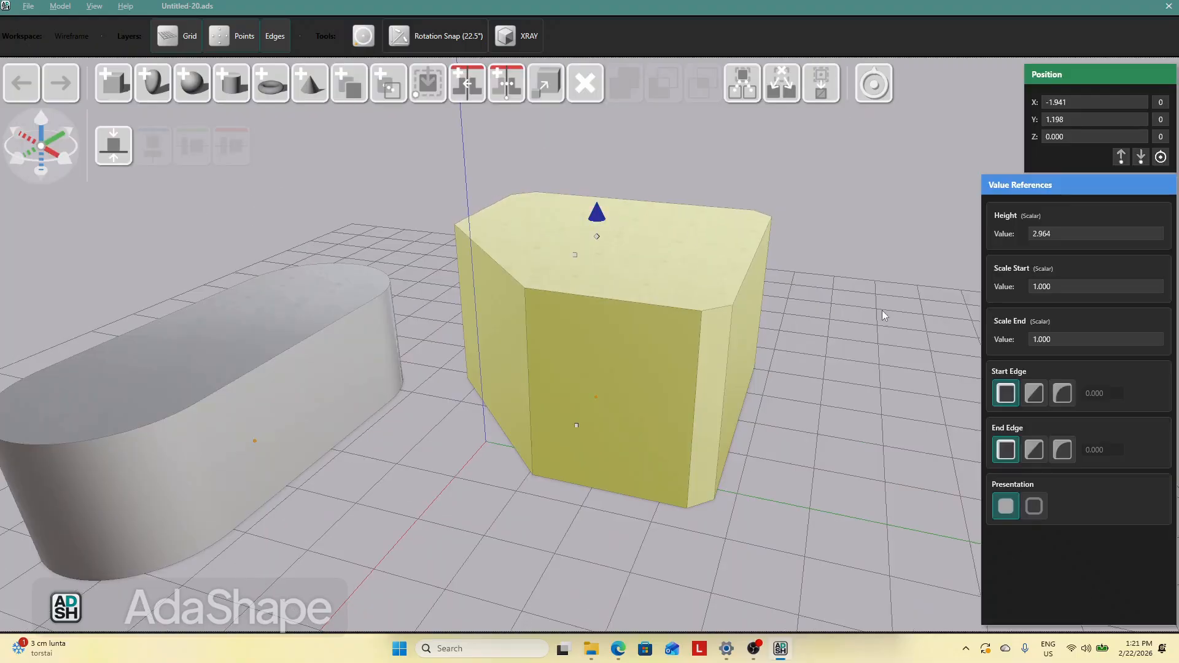
# Switch the sci-fi panel's presentation to a hollow shell
pyautogui.click(882, 311)
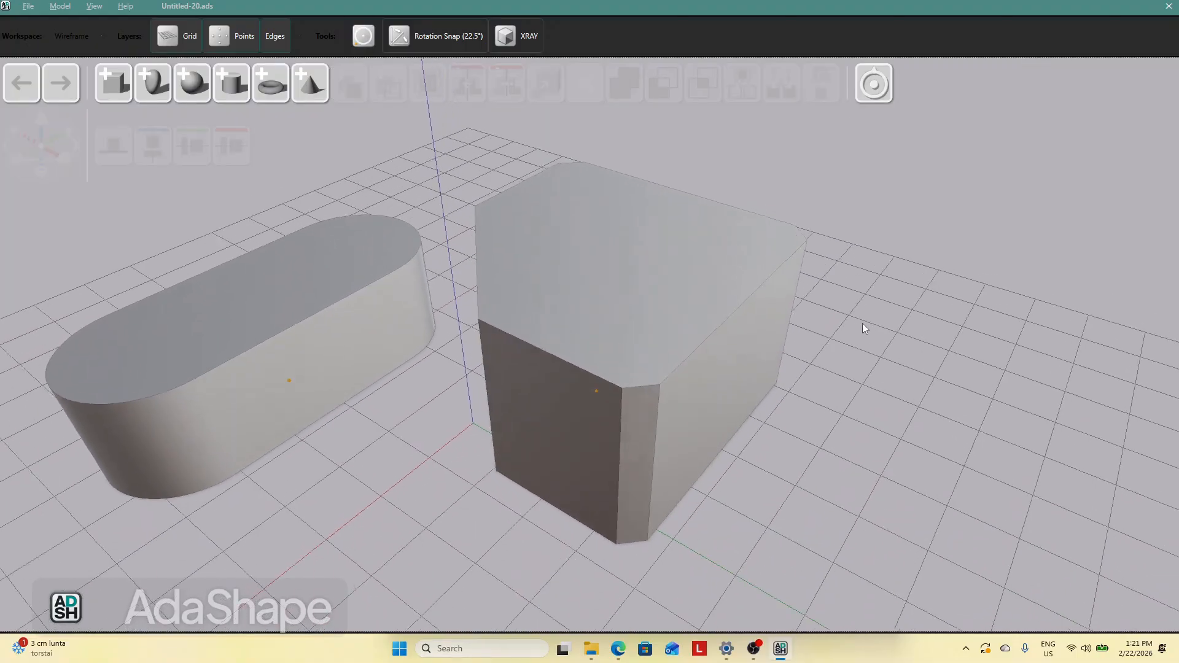
pyautogui.click(631, 279)
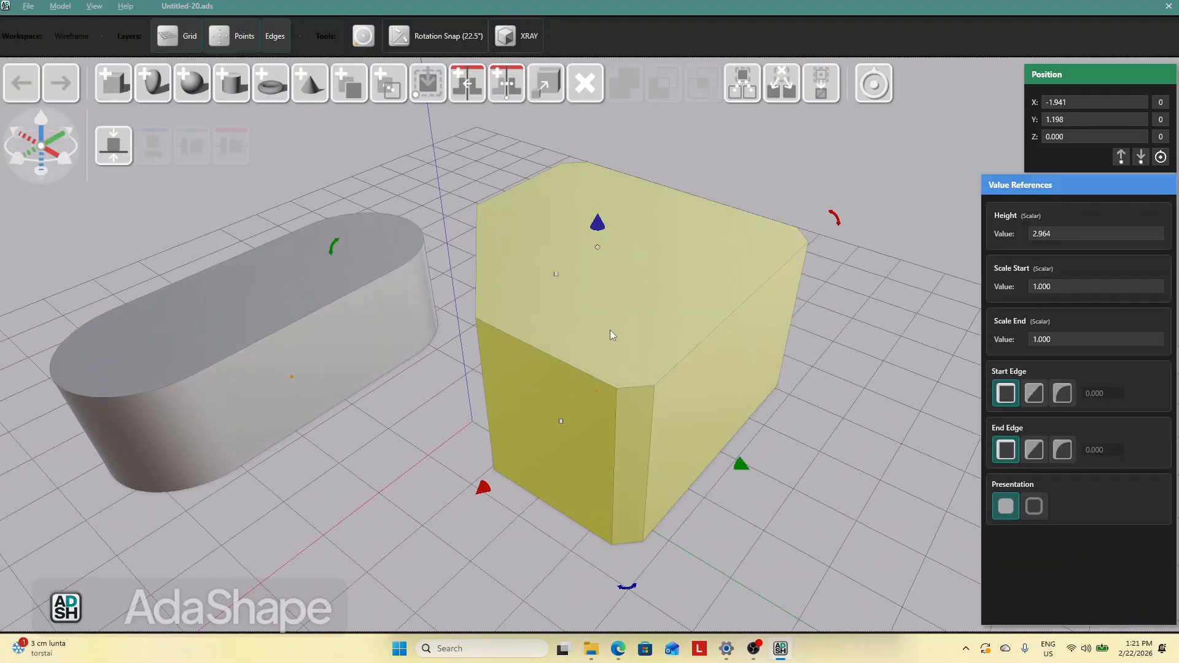
pyautogui.click(1034, 508)
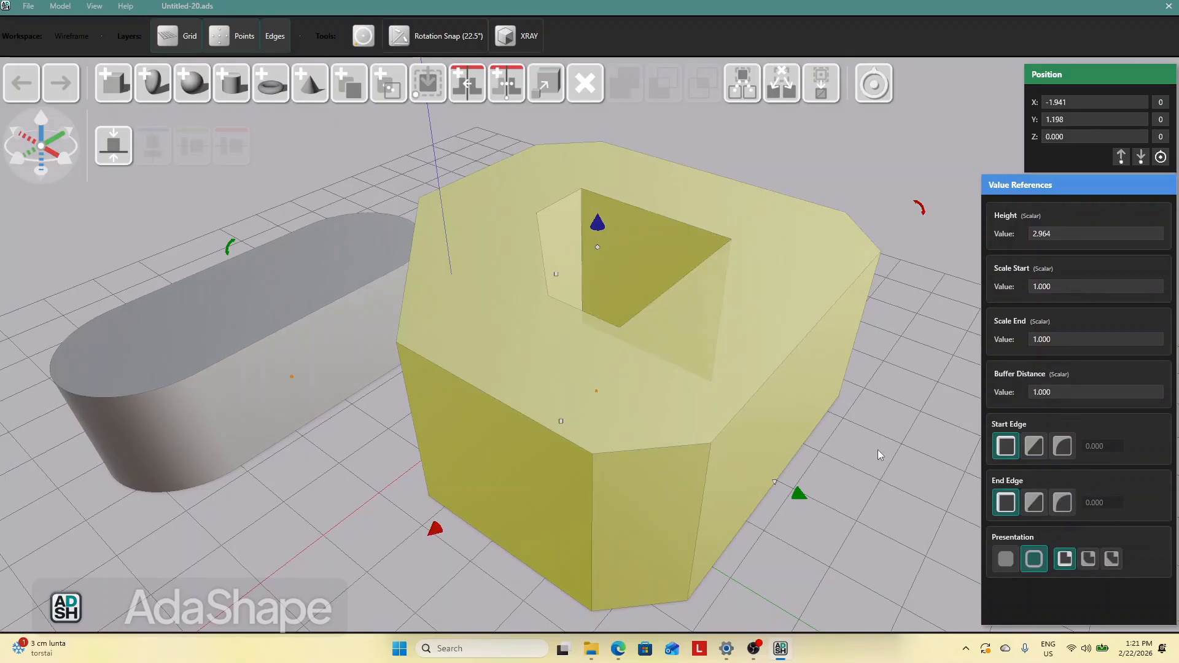
# Thin the panel's shell wall to a buffer distance of about 0.58
pyautogui.click(775, 483)
pyautogui.moveTo(796, 498); pyautogui.dragTo(745, 381)
pyautogui.click(821, 446)
pyautogui.moveTo(824, 454); pyautogui.dragTo(824, 455, button='middle')
pyautogui.moveTo(738, 409); pyautogui.dragTo(785, 389)
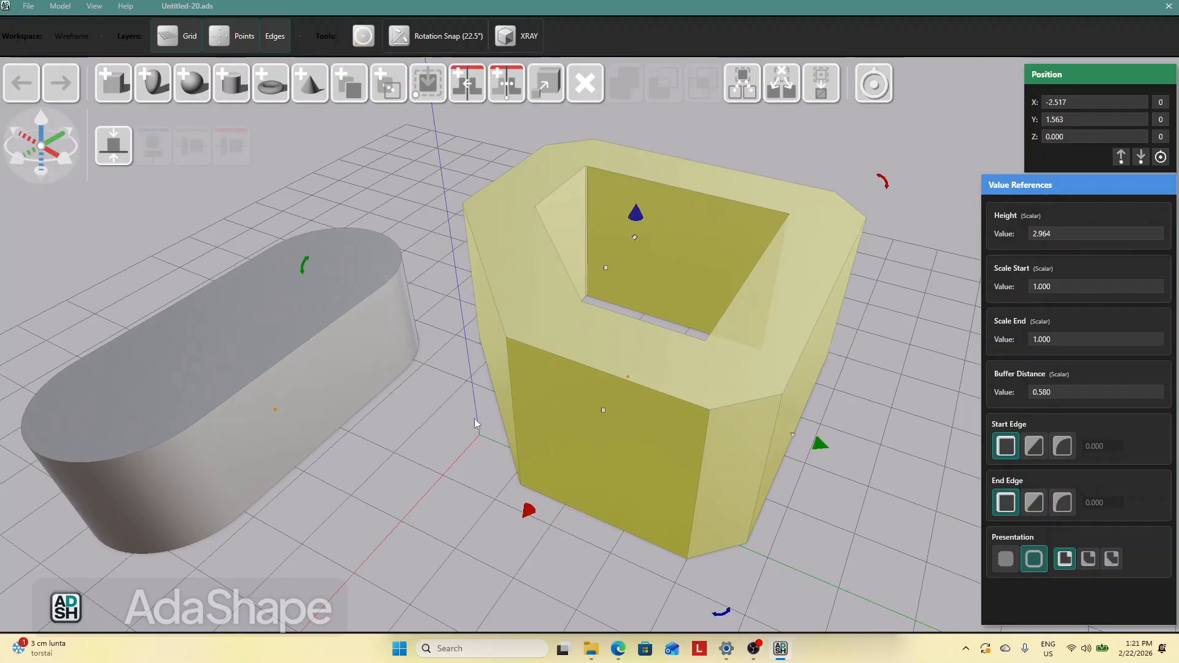
pyautogui.click(481, 421)
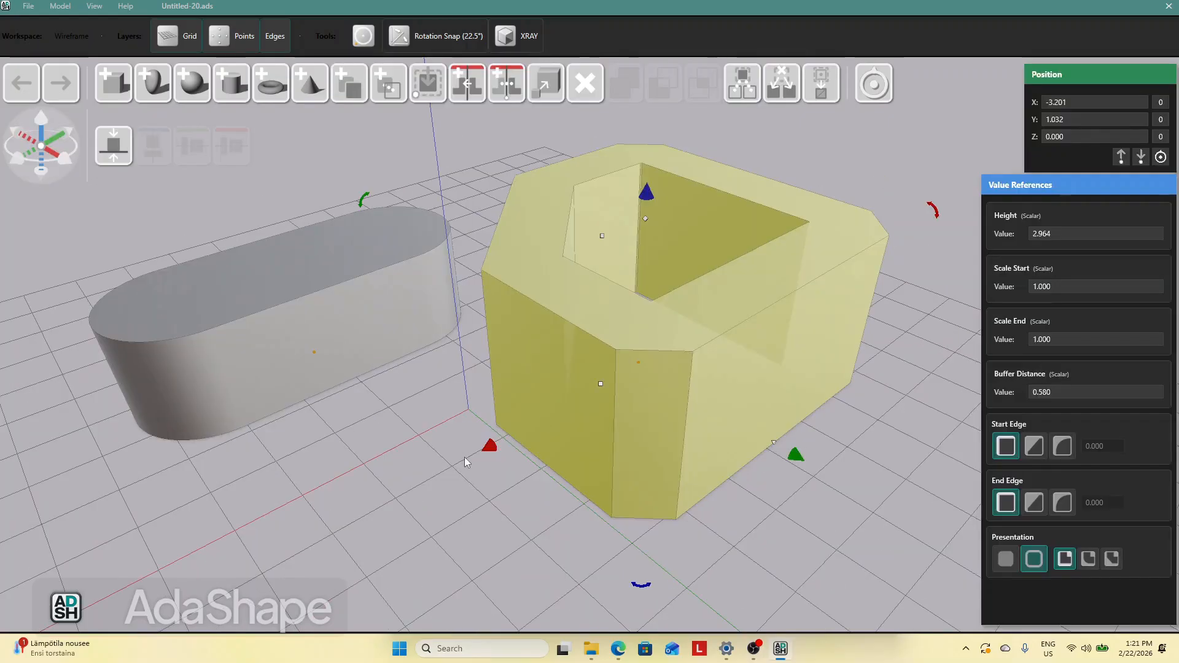
pyautogui.click(464, 457)
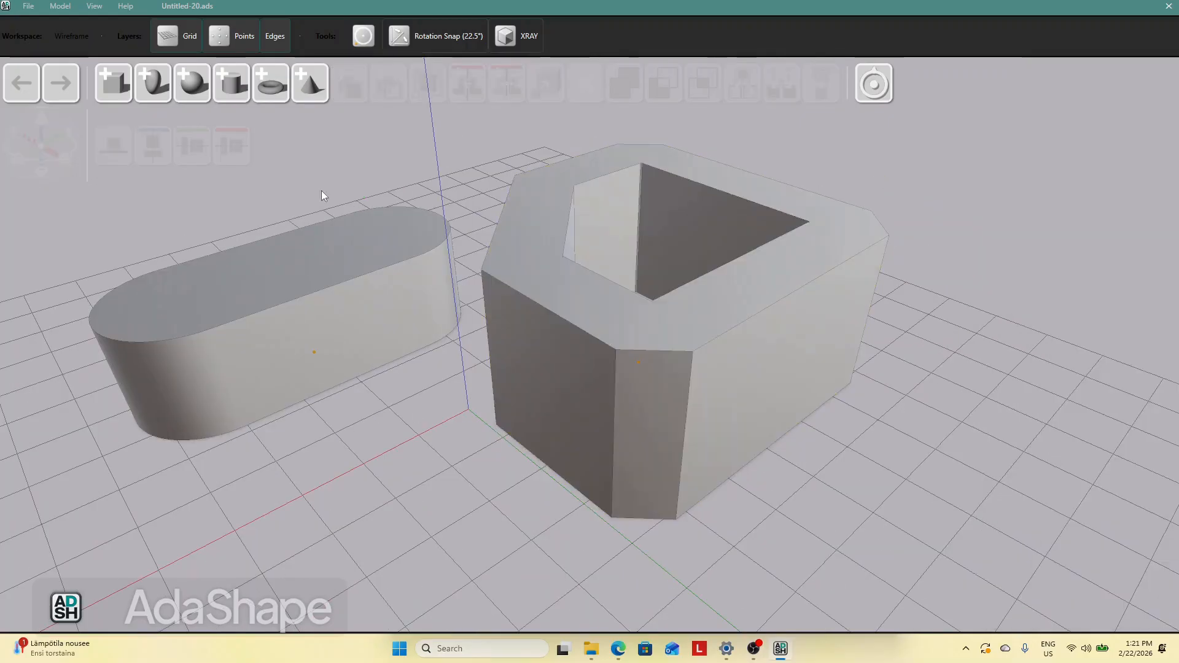
# Add a sphere against the panel's lower side and subtract it from the panel
pyautogui.click(188, 93)
pyautogui.moveTo(481, 404); pyautogui.dragTo(834, 432)
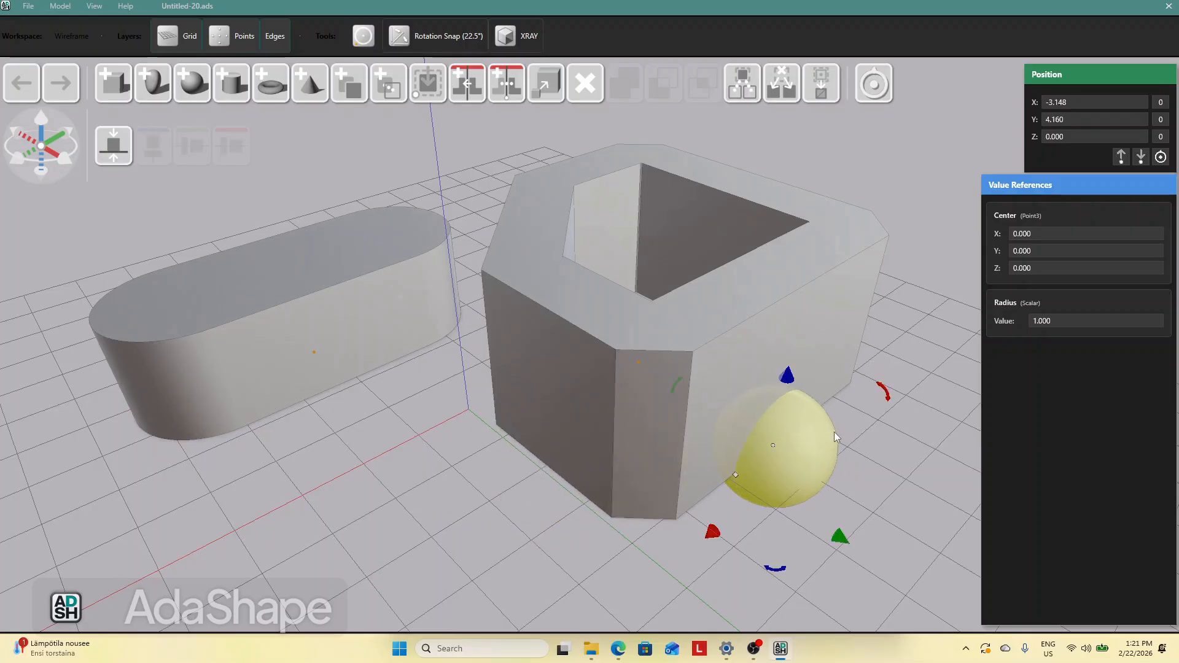
pyautogui.click(890, 474)
pyautogui.click(787, 320)
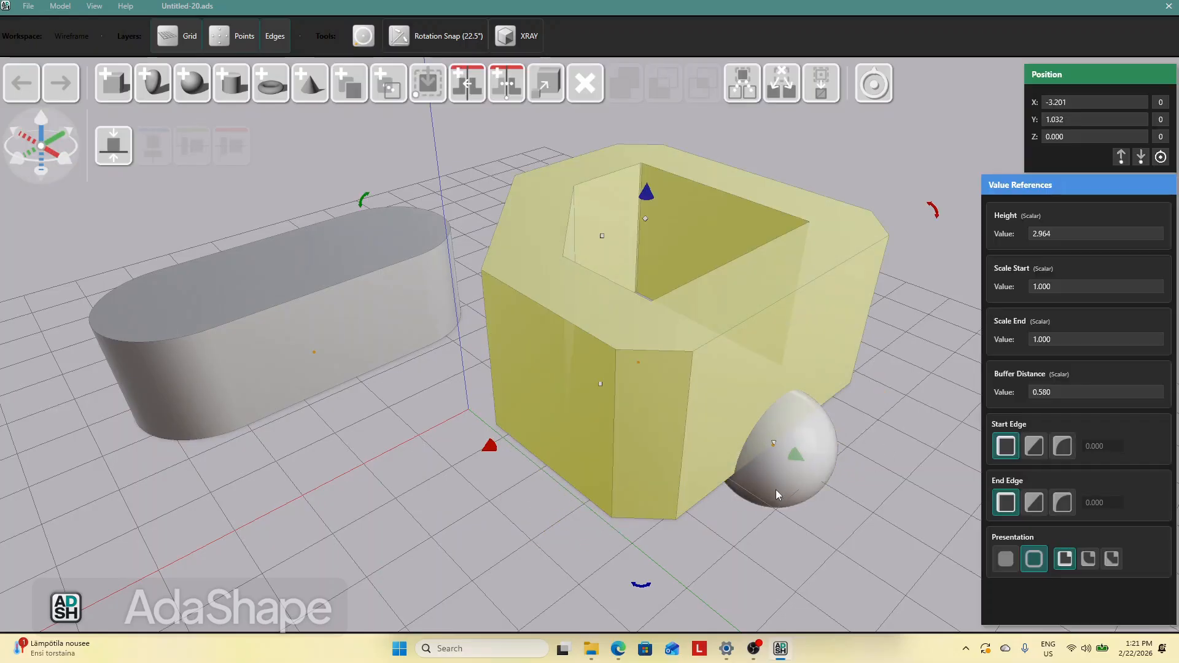
pyautogui.click(663, 94)
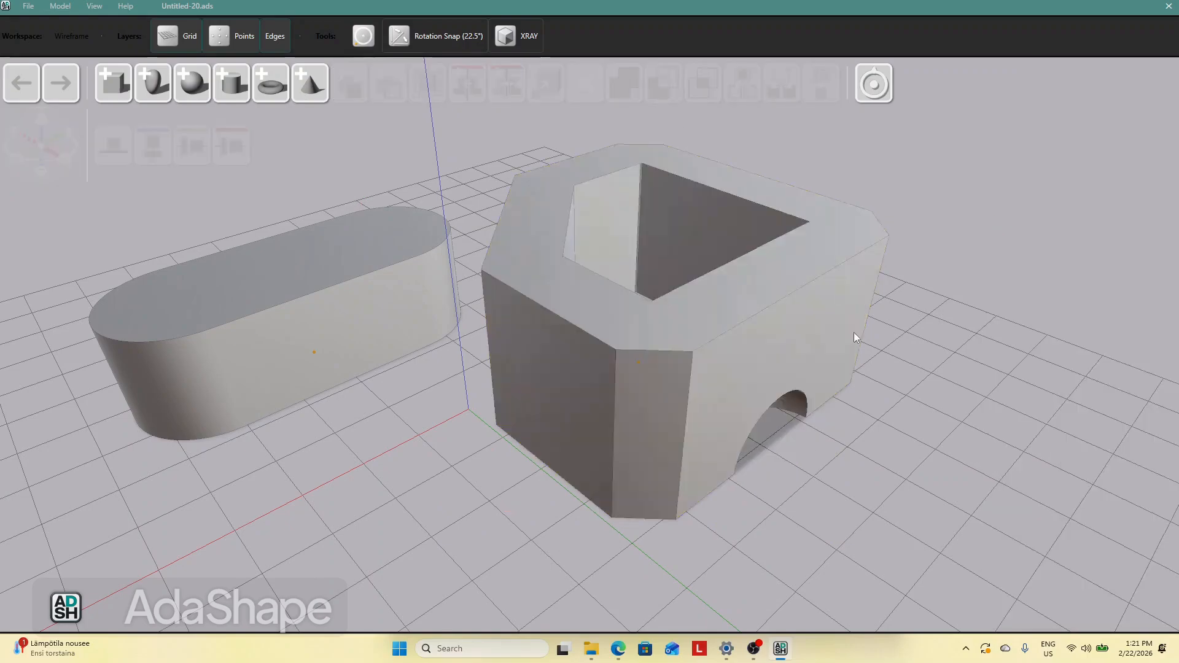
# Undo the sphere subtraction and delete the sphere
pyautogui.moveTo(871, 415)
pyautogui.mouseDown(button='middle')
pyautogui.moveTo(827, 379)
pyautogui.moveTo(794, 400)
pyautogui.moveTo(871, 421)
pyautogui.mouseUp(button='middle')
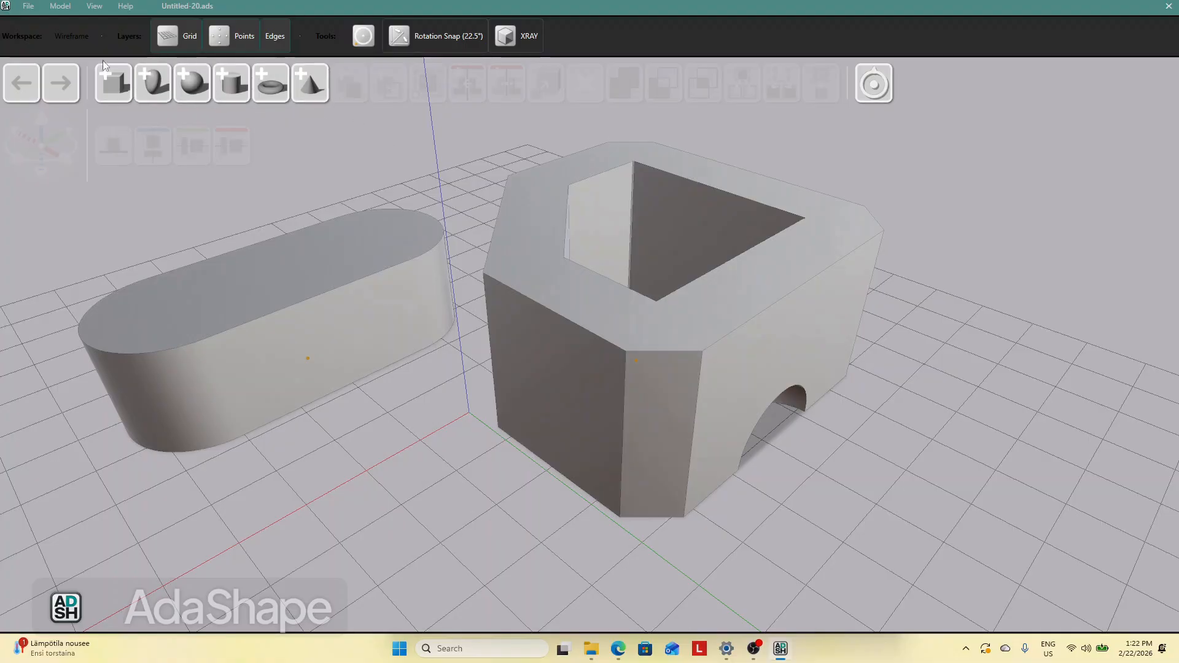
pyautogui.click(25, 84)
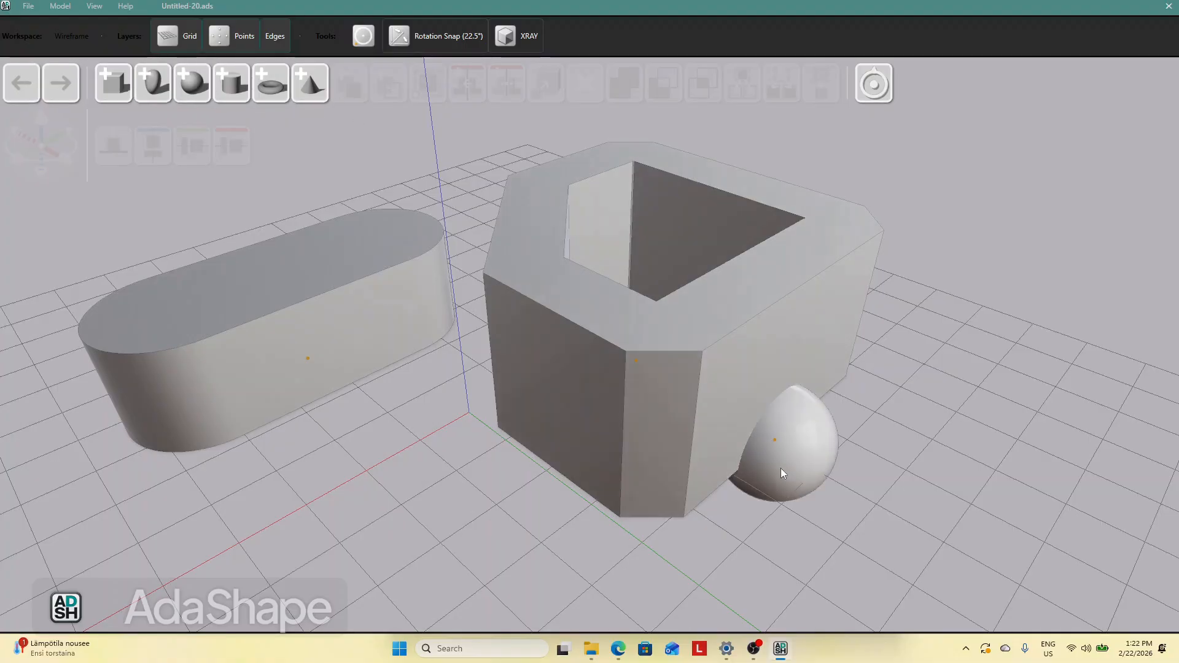
pyautogui.click(786, 470)
pyautogui.press('Delete')
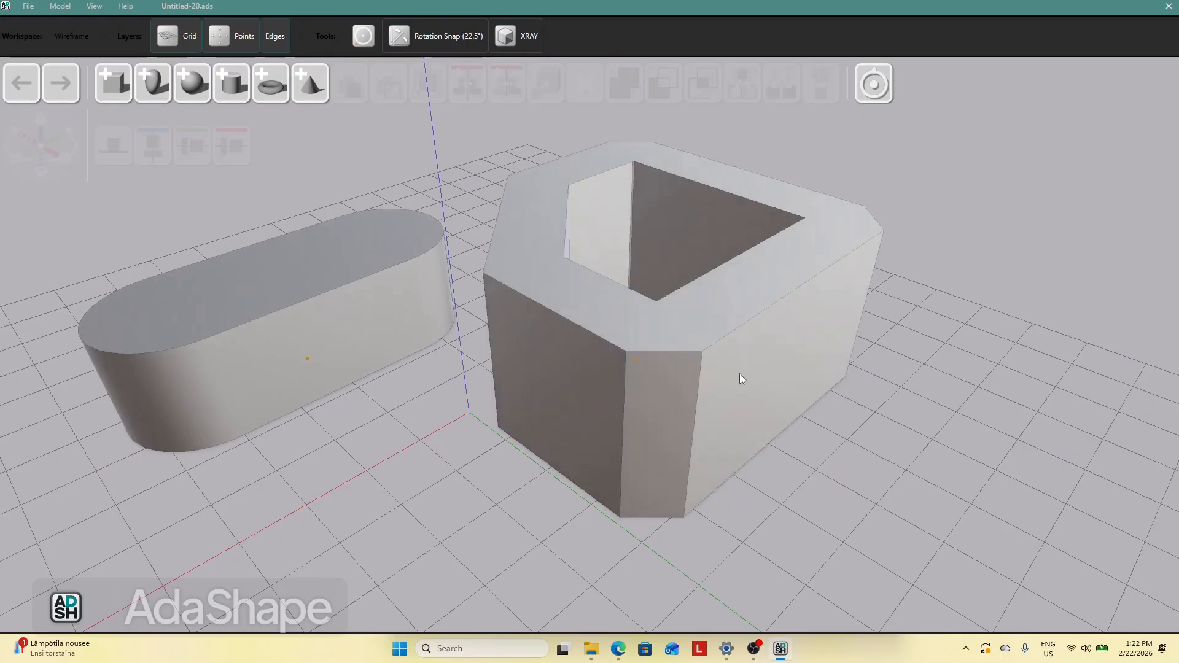
# Give the panel's end edge a chamfer of about 0.38
pyautogui.click(740, 374)
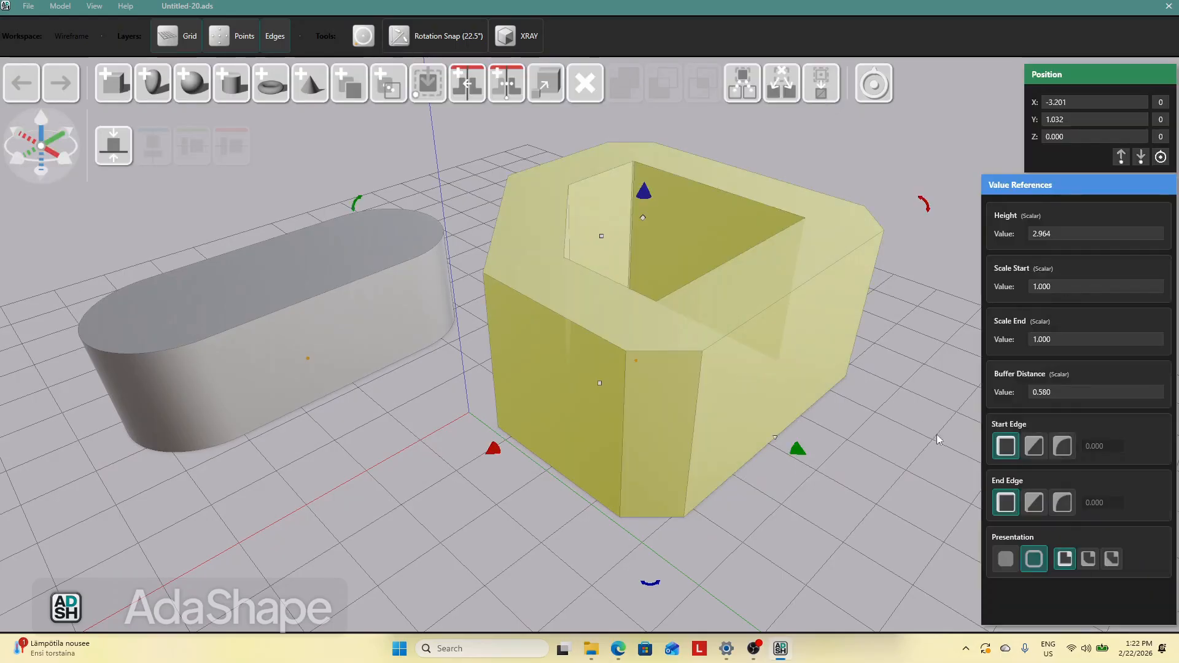
pyautogui.click(1033, 503)
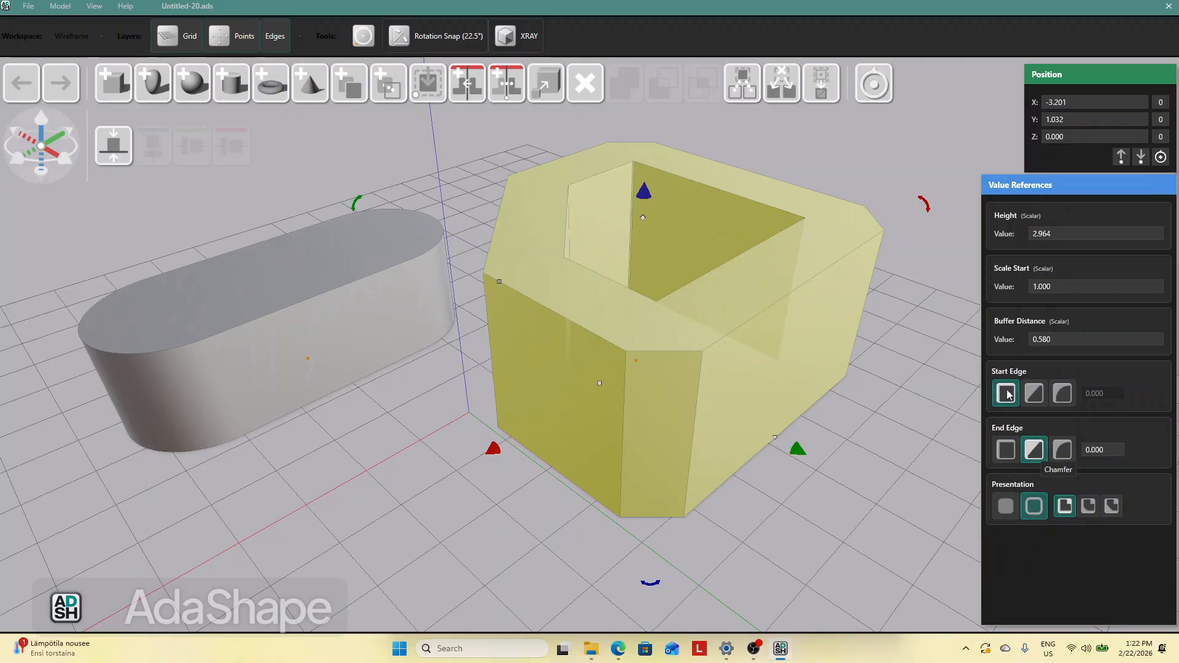
pyautogui.click(499, 283)
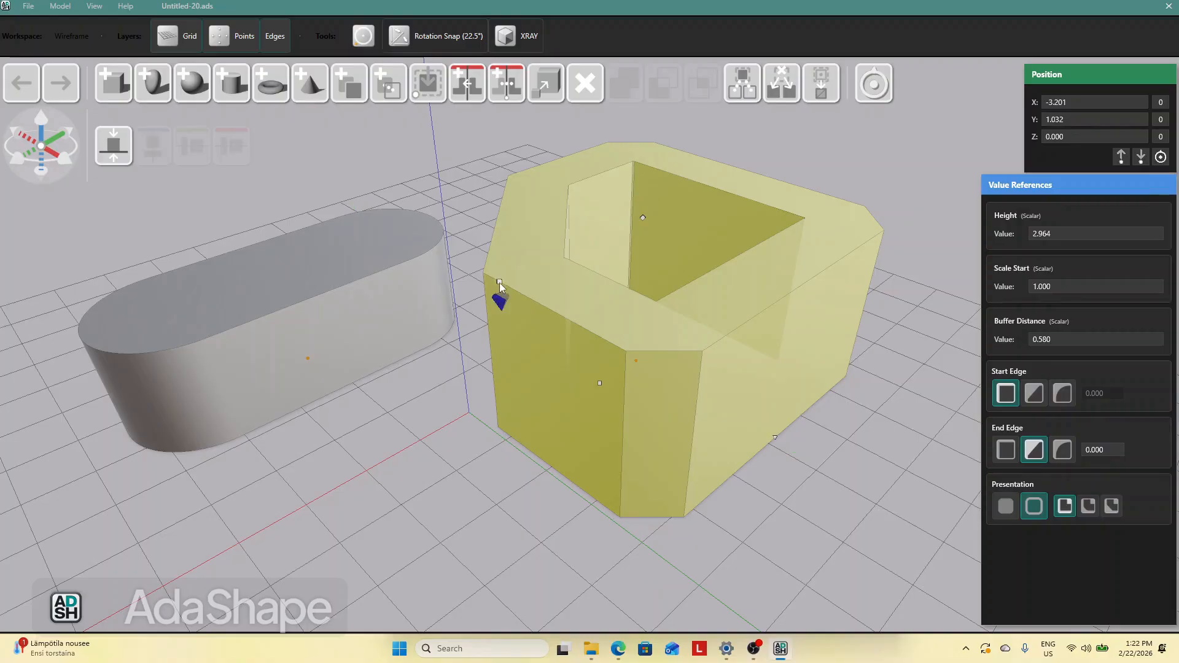
pyautogui.moveTo(499, 307); pyautogui.dragTo(507, 326)
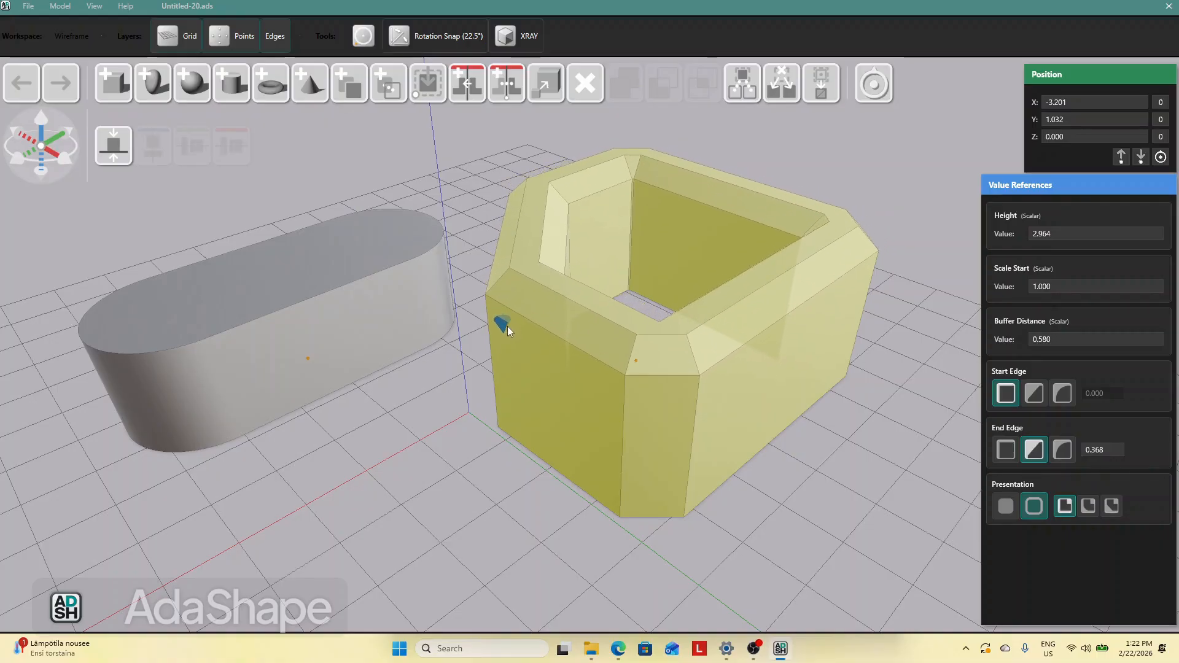
pyautogui.moveTo(472, 462); pyautogui.dragTo(471, 437)
pyautogui.click(636, 397)
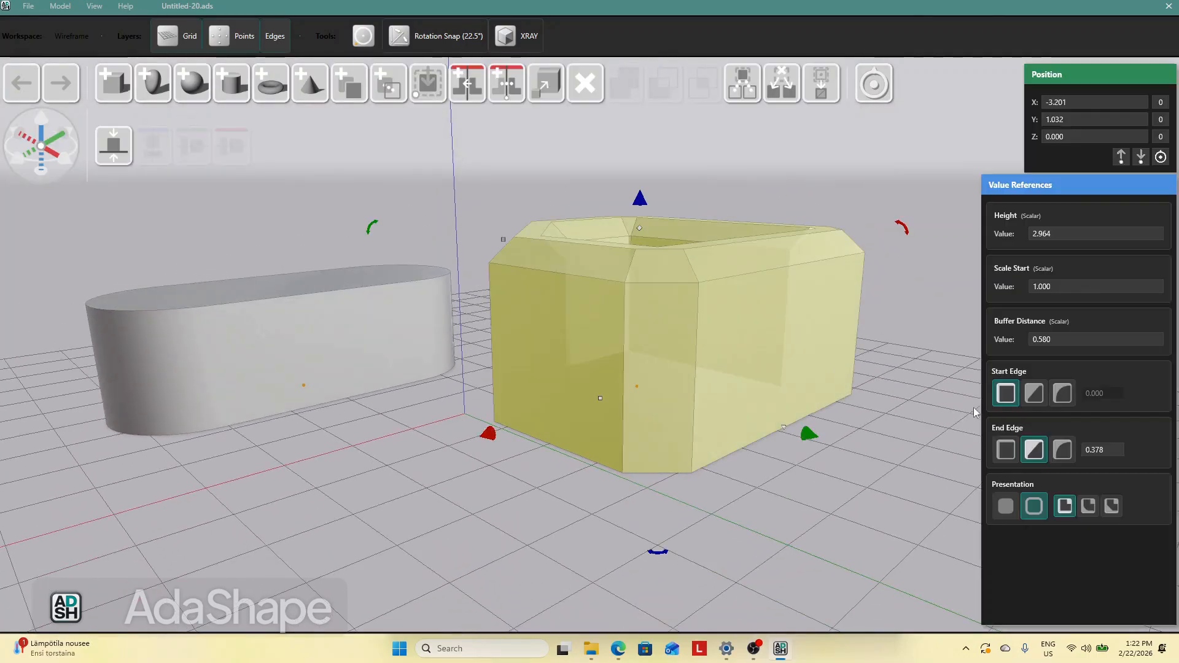
# Give the panel's start edge a chamfer of about 0.49
pyautogui.click(1034, 393)
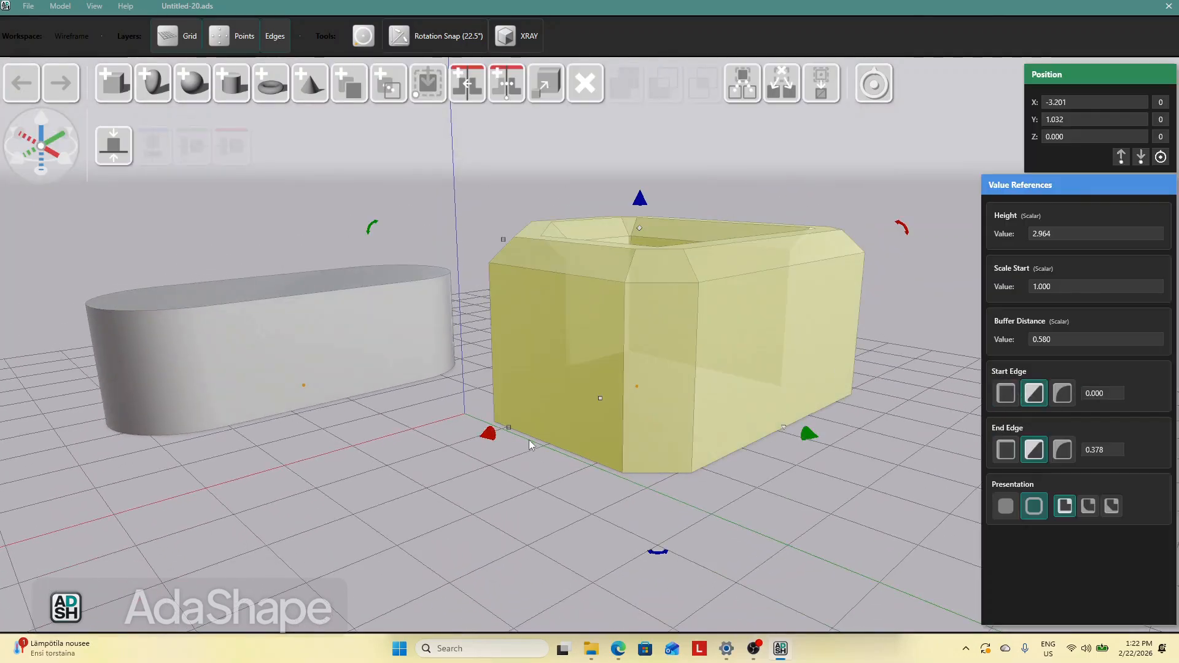
pyautogui.moveTo(510, 410); pyautogui.dragTo(509, 367)
pyautogui.moveTo(463, 451); pyautogui.dragTo(566, 368)
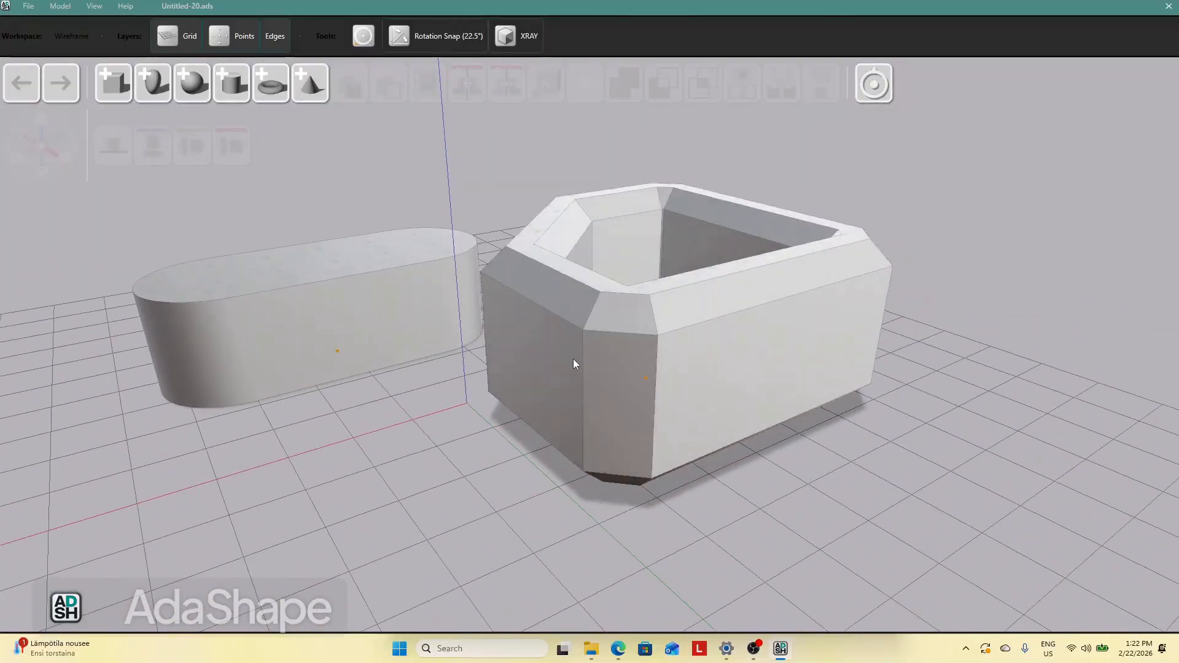
pyautogui.click(645, 310)
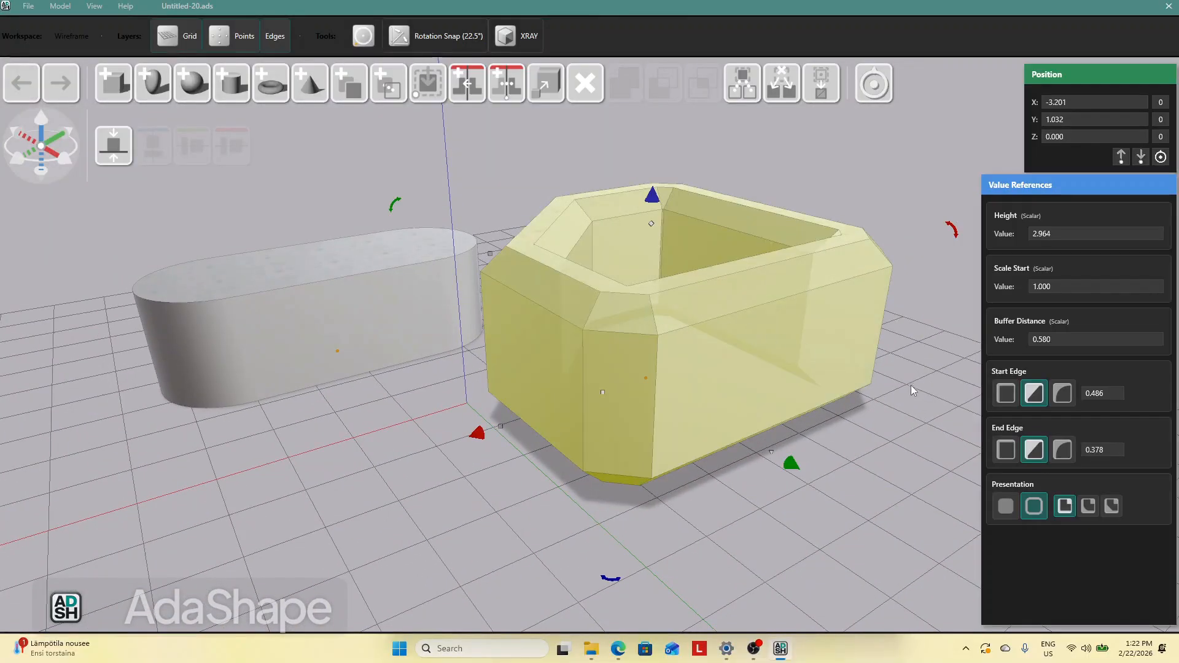
# Try rounded fillets on both the start and end edges, then switch both back to chamfers
pyautogui.click(1063, 399)
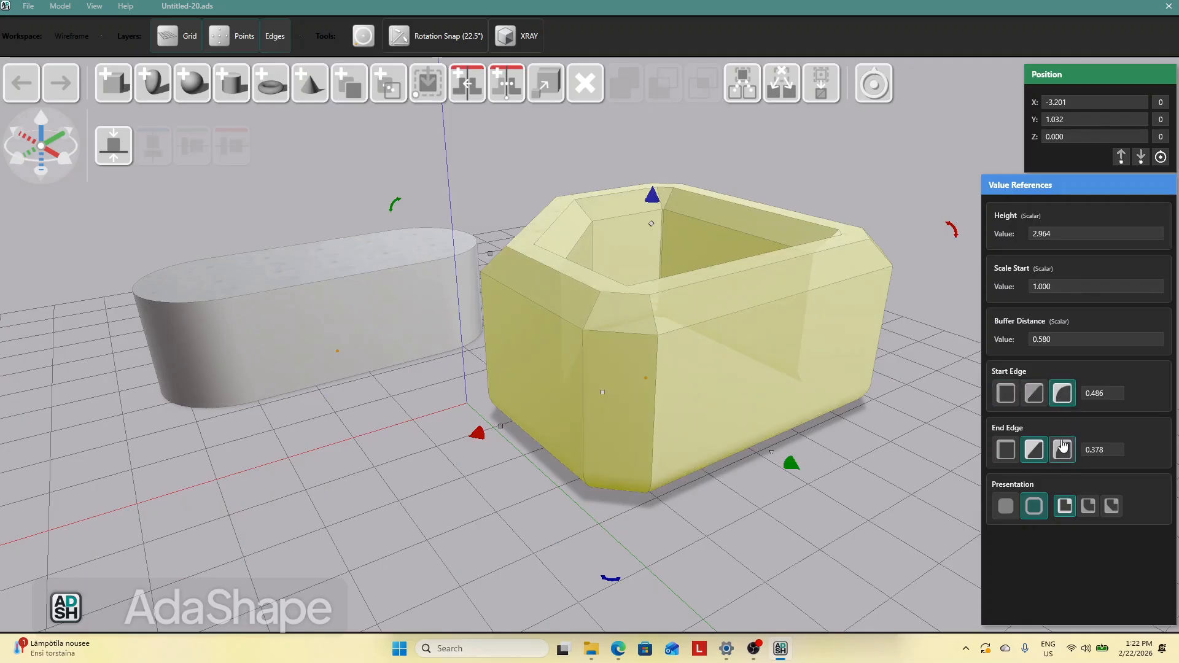
pyautogui.click(1062, 448)
pyautogui.click(764, 528)
pyautogui.moveTo(765, 528); pyautogui.dragTo(754, 356, button='middle')
pyautogui.click(747, 325)
pyautogui.click(1036, 398)
pyautogui.click(1042, 451)
# Orbit around the chamfered shell panel to inspect it from different angles
pyautogui.click(844, 377)
pyautogui.moveTo(821, 378); pyautogui.dragTo(415, 425, button='middle')
pyautogui.moveTo(569, 407); pyautogui.dragTo(732, 382)
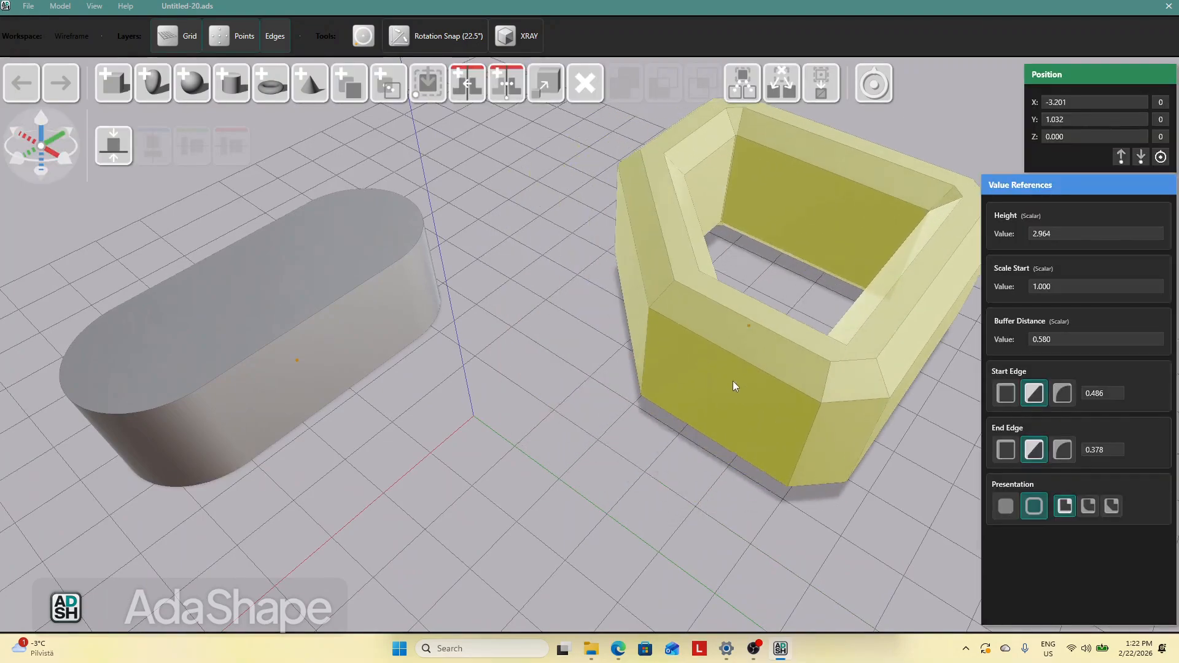
pyautogui.click(472, 382)
pyautogui.moveTo(473, 382); pyautogui.dragTo(529, 435, button='middle')
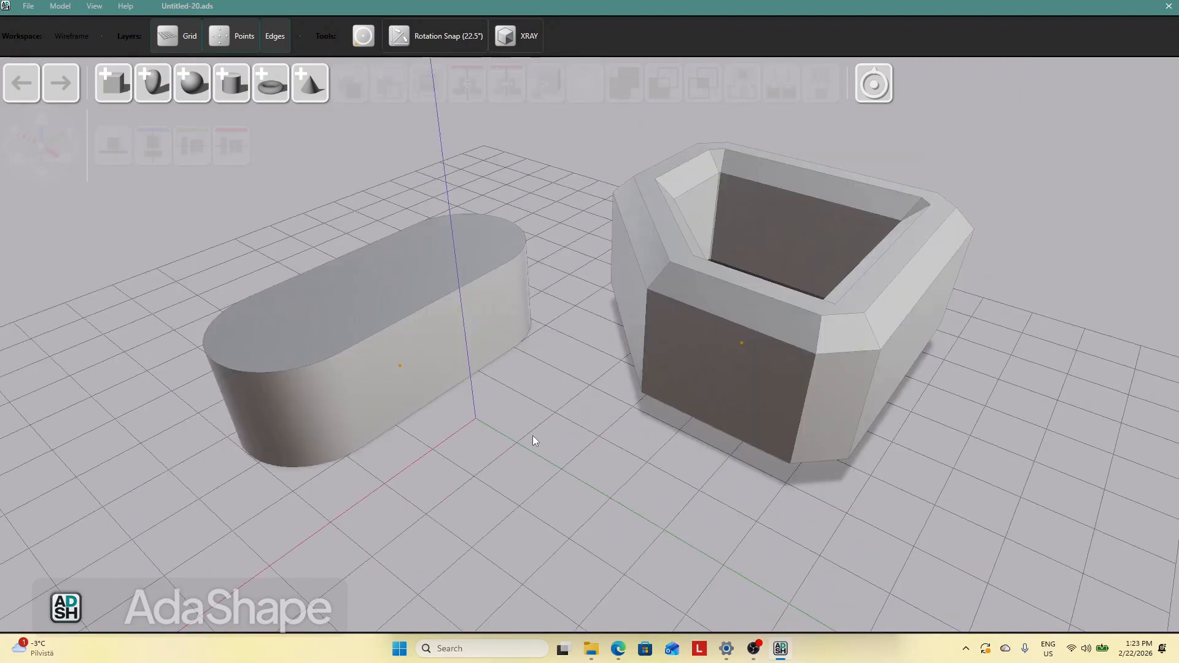
pyautogui.moveTo(707, 380); pyautogui.dragTo(771, 378)
pyautogui.moveTo(385, 340); pyautogui.dragTo(289, 277)
pyautogui.click(497, 360)
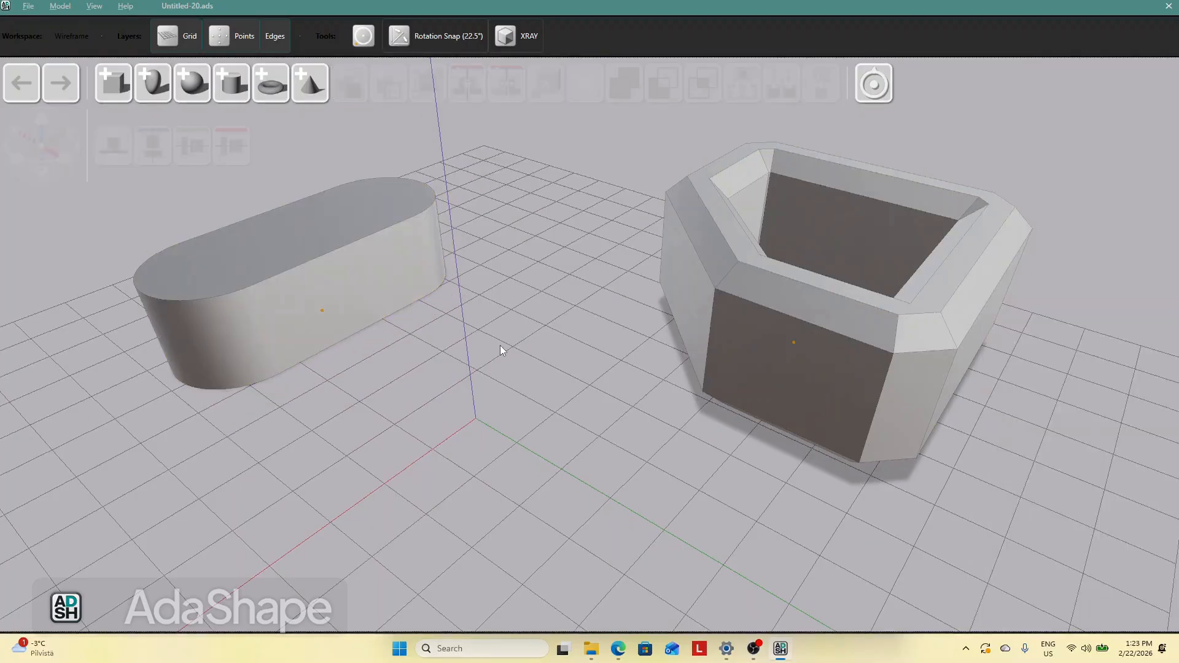
# Switch to the browser window showing the horseline.svg preview
pyautogui.hotkey('alt', 'Tab')
pyautogui.press('Tab')
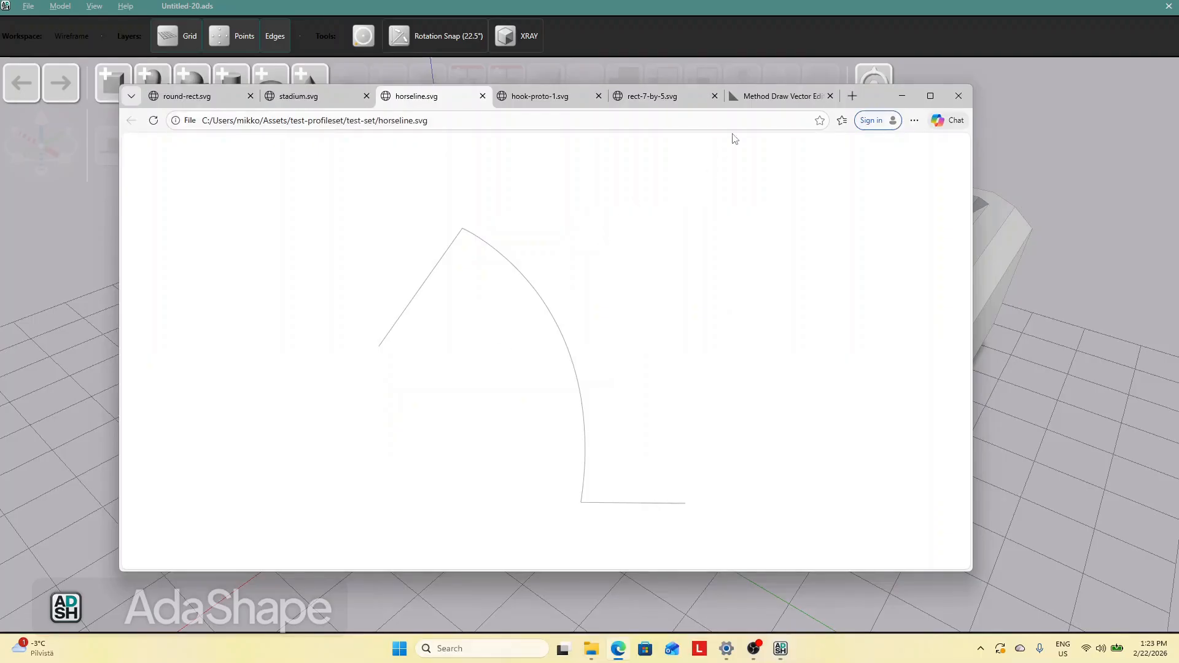
# In the Method Draw editor, draw a closed outline with a flat base, a rectangular notch and a curved top using the Pen tool
pyautogui.click(776, 96)
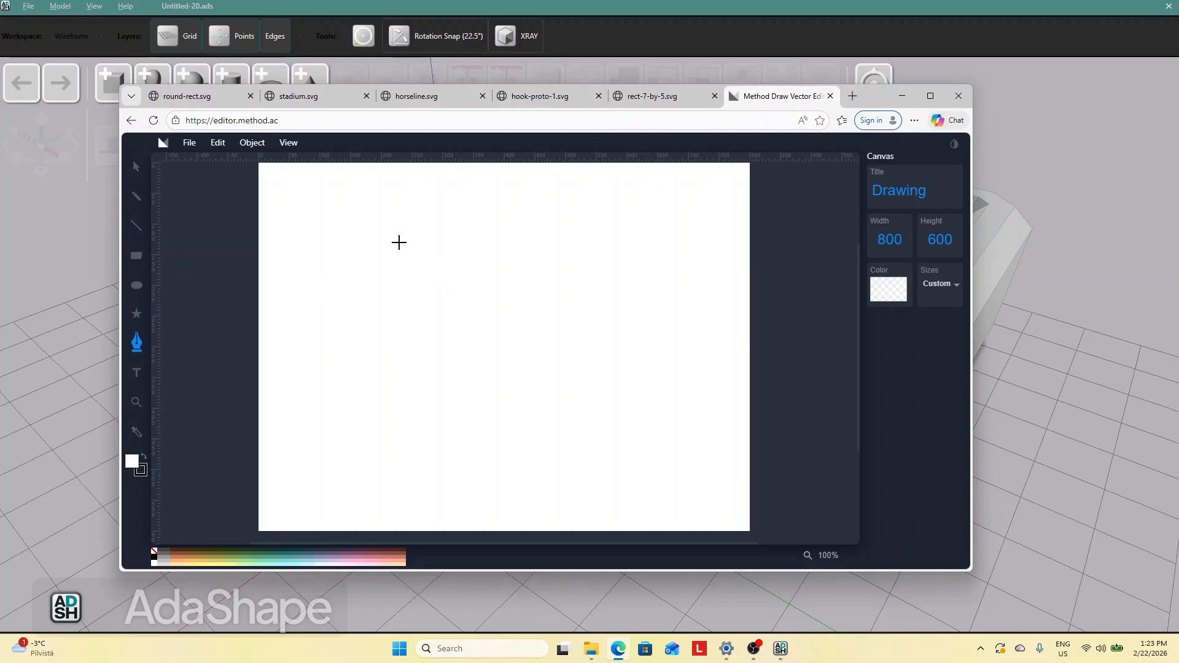
pyautogui.click(464, 307)
pyautogui.click(513, 305)
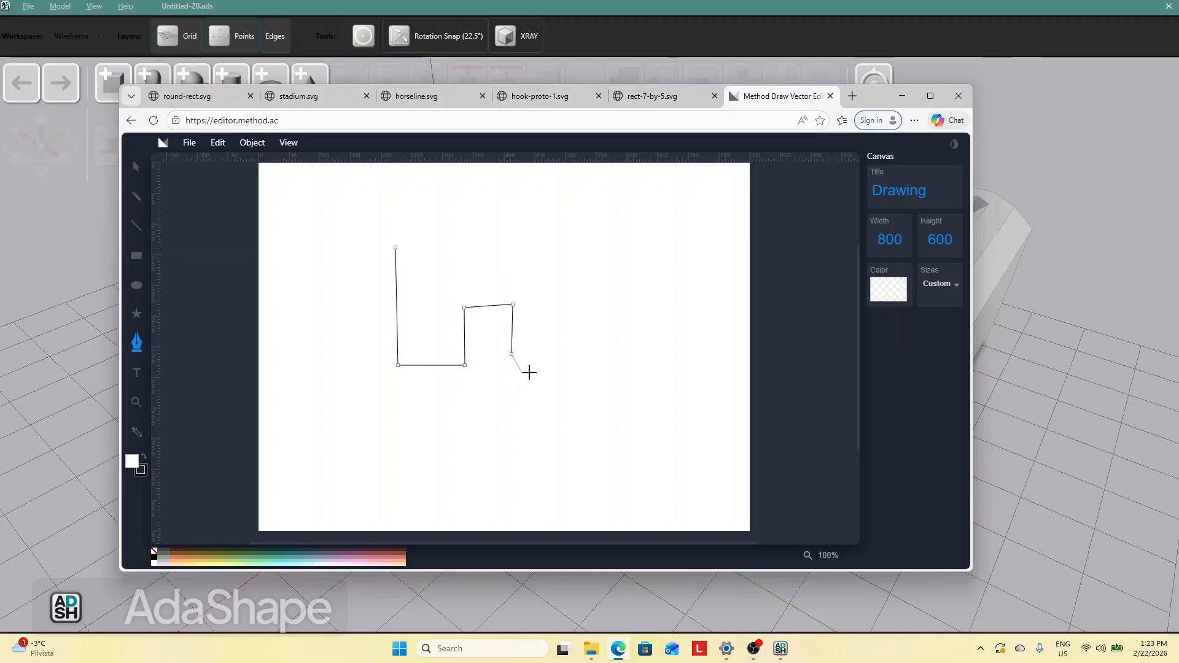
pyautogui.moveTo(583, 264); pyautogui.dragTo(621, 312)
pyautogui.click(397, 248)
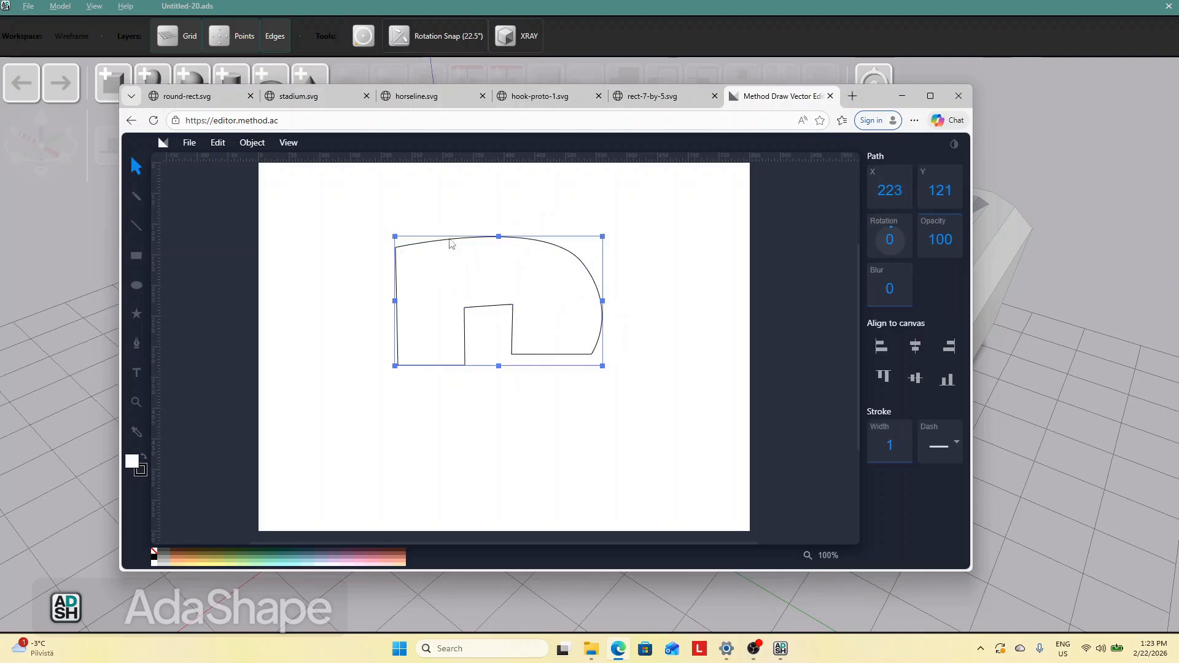
# Save the drawing as an SVG image and bring the downloaded file into AdaShape as an extruded shape
pyautogui.click(189, 143)
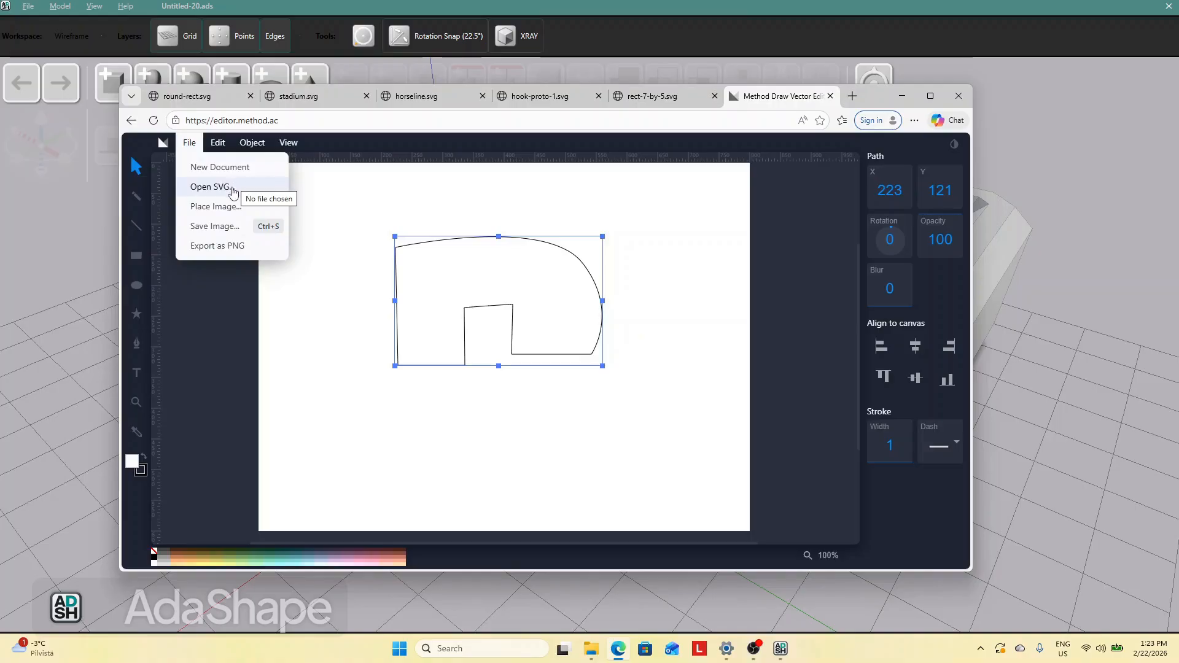
pyautogui.click(226, 226)
pyautogui.moveTo(721, 179)
pyautogui.mouseDown()
pyautogui.moveTo(244, 229)
pyautogui.moveTo(68, 271)
pyautogui.mouseUp()
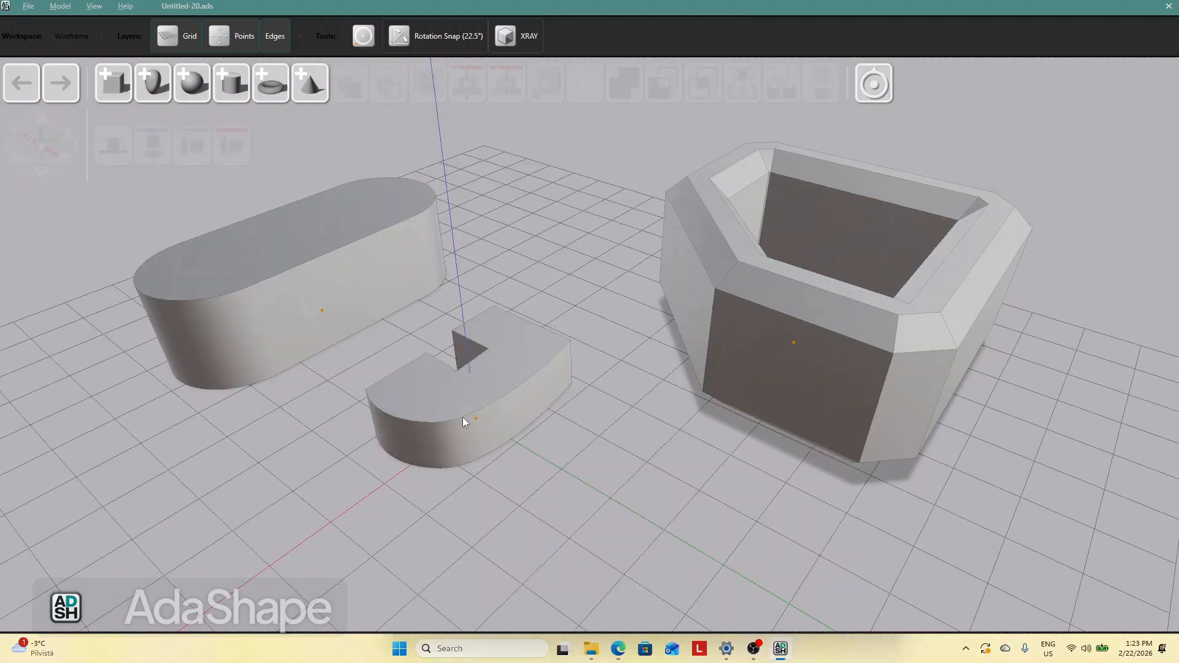
pyautogui.click(463, 417)
pyautogui.click(572, 498)
pyautogui.moveTo(572, 498); pyautogui.dragTo(544, 448, button='middle')
pyautogui.moveTo(544, 448); pyautogui.dragTo(630, 460)
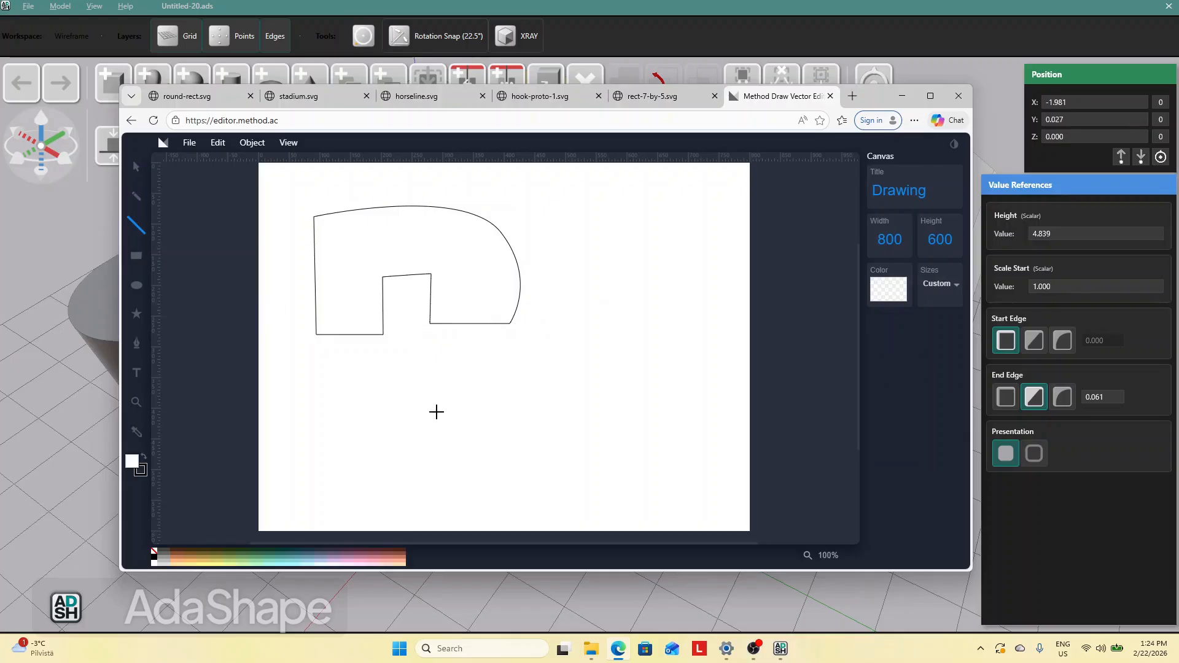
# Draw a nearly horizontal straight line below the outline, then select the outline path and delete it
pyautogui.moveTo(432, 408)
pyautogui.mouseDown()
pyautogui.moveTo(643, 424)
pyautogui.moveTo(651, 414)
pyautogui.mouseUp()
pyautogui.click(136, 165)
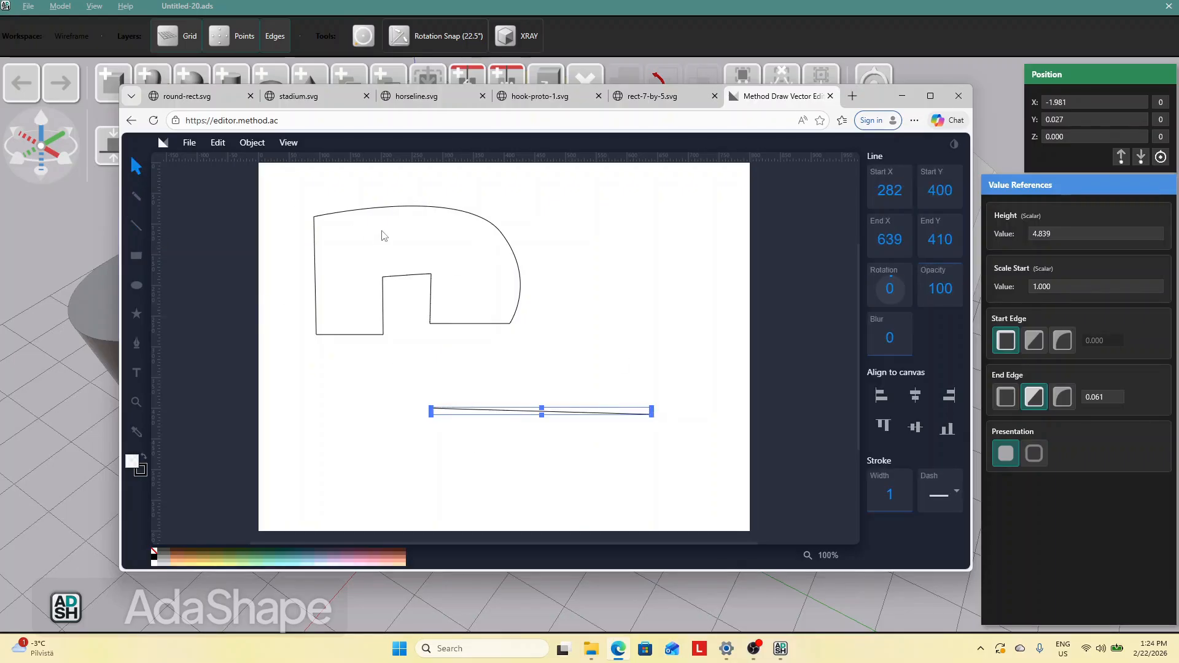
pyautogui.click(351, 213)
pyautogui.press('Delete')
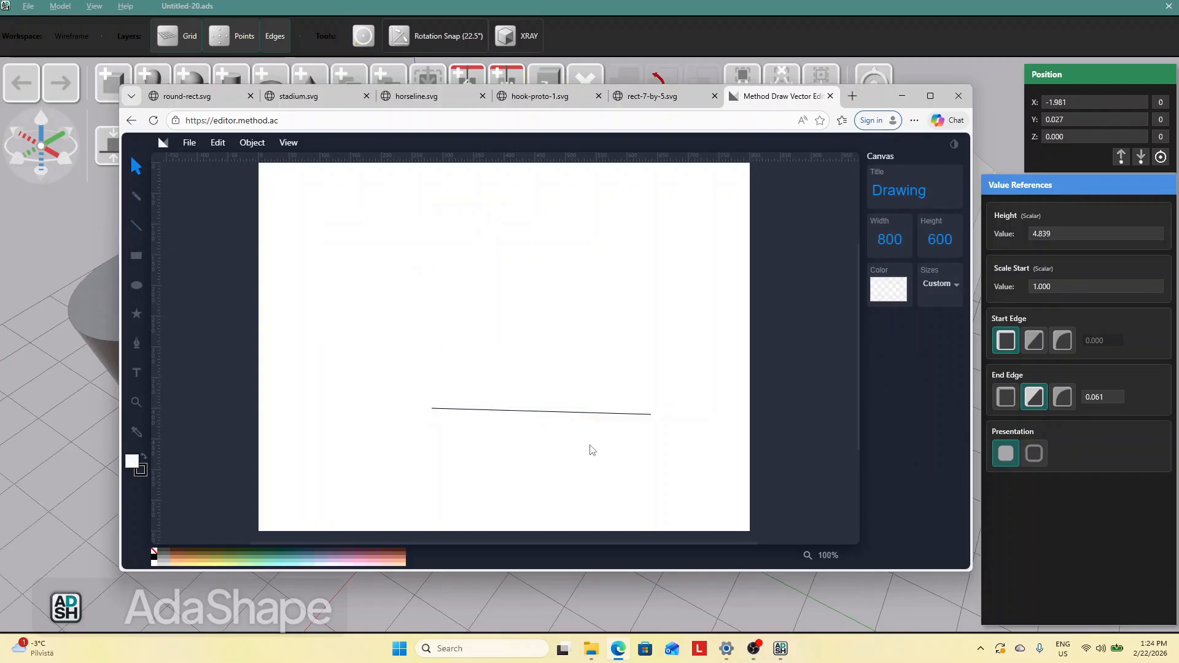
# Select the line, save it as an SVG image and drag the download into AdaShape
pyautogui.moveTo(584, 416); pyautogui.dragTo(531, 329)
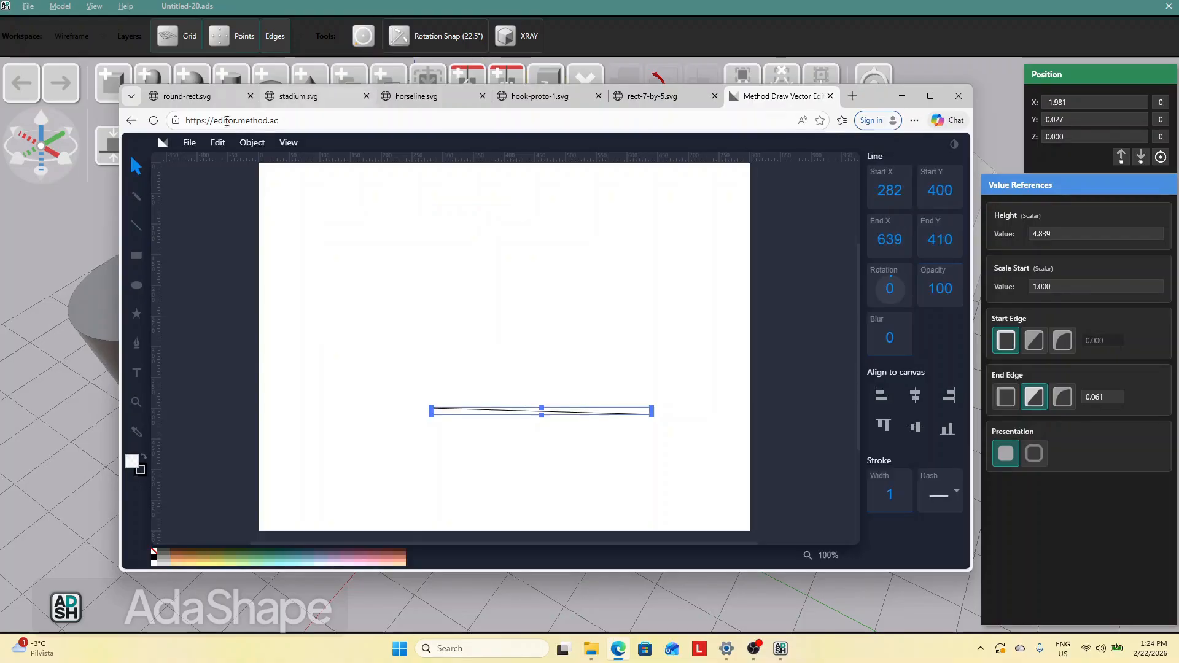
pyautogui.click(189, 143)
pyautogui.click(215, 226)
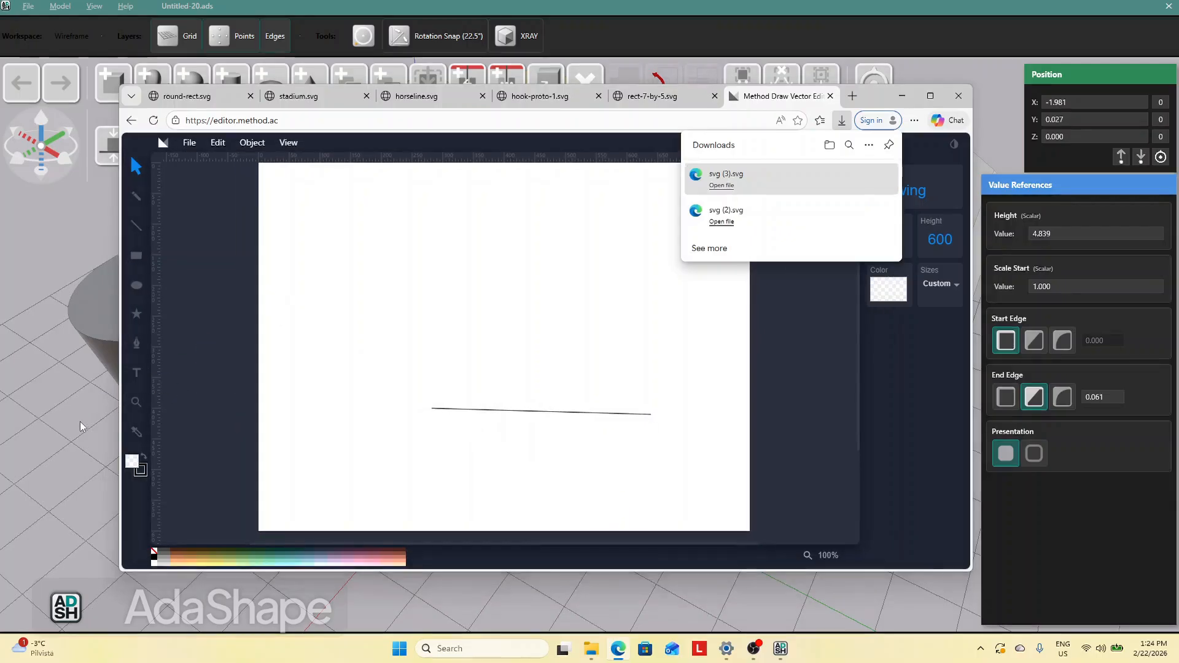
pyautogui.click(127, 409)
pyautogui.moveTo(617, 481); pyautogui.dragTo(508, 415, button='middle')
# Delete the tall shape, the hexagonal shell and one stadium shape, keeping a single stadium shape
pyautogui.click(310, 409)
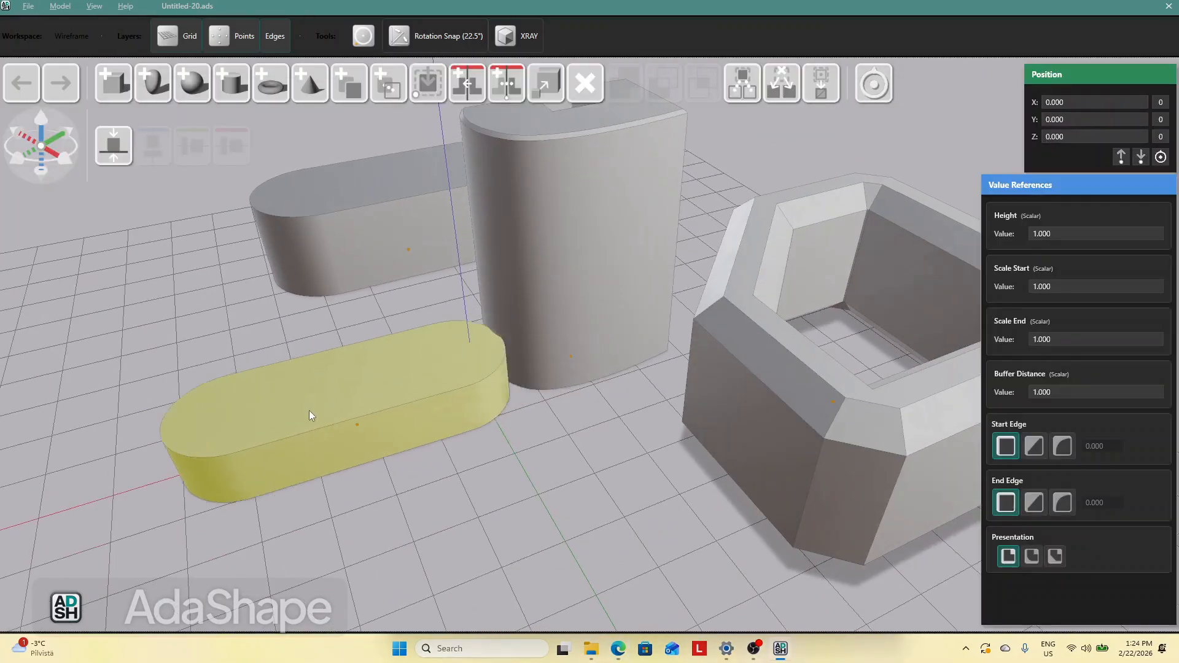
pyautogui.click(581, 267)
pyautogui.press('Delete')
pyautogui.click(768, 363)
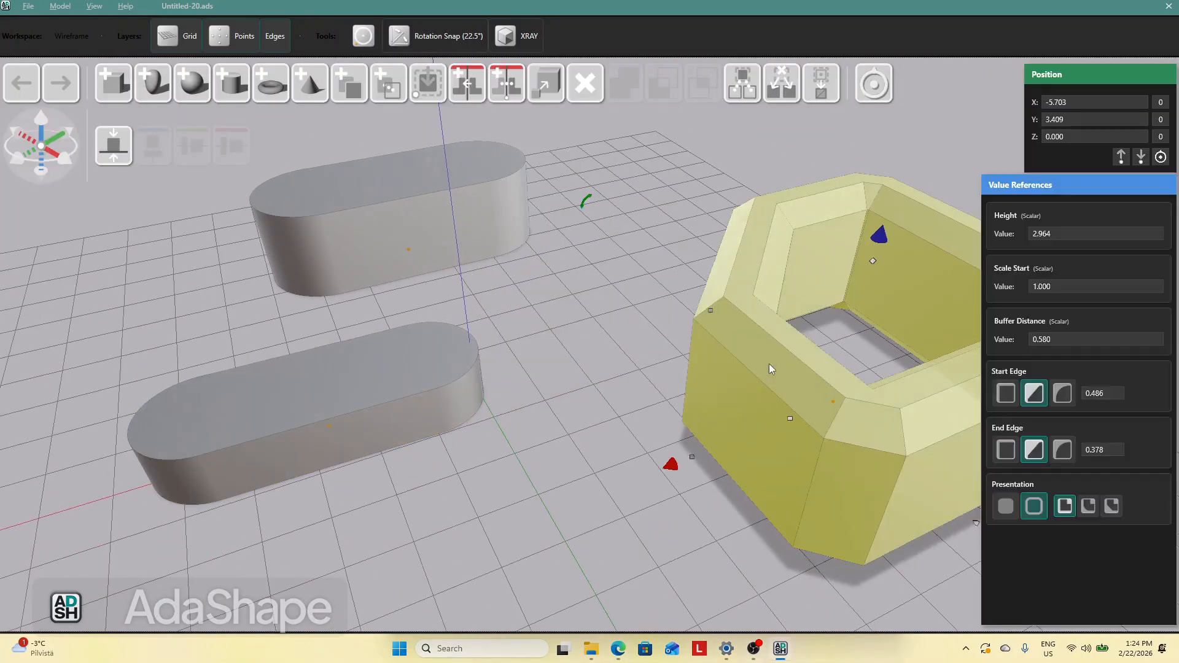
pyautogui.press('Delete')
pyautogui.click(438, 202)
pyautogui.press('Delete')
# Select the remaining stadium shape and expand its buffer distance to about 3.38
pyautogui.moveTo(430, 376); pyautogui.dragTo(500, 257)
pyautogui.click(530, 337)
pyautogui.click(504, 271)
pyautogui.moveTo(540, 374); pyautogui.dragTo(440, 319)
pyautogui.click(548, 369)
pyautogui.click(481, 351)
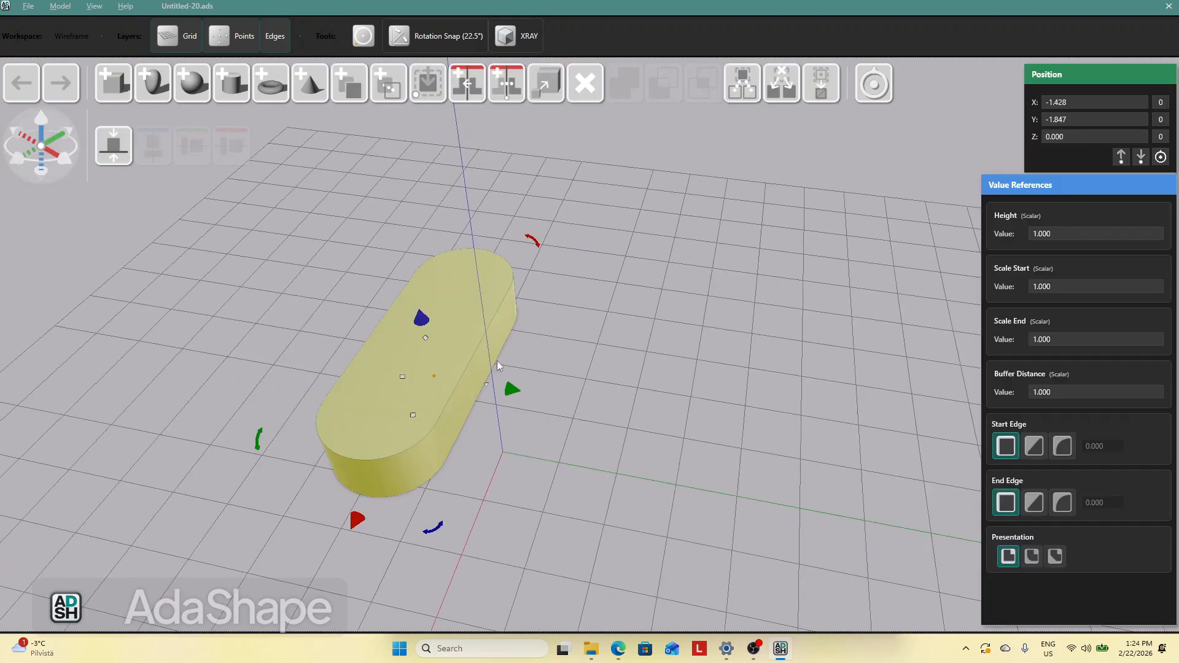
pyautogui.moveTo(504, 386); pyautogui.dragTo(635, 433)
pyautogui.click(680, 402)
pyautogui.moveTo(681, 399); pyautogui.dragTo(614, 390, button='middle')
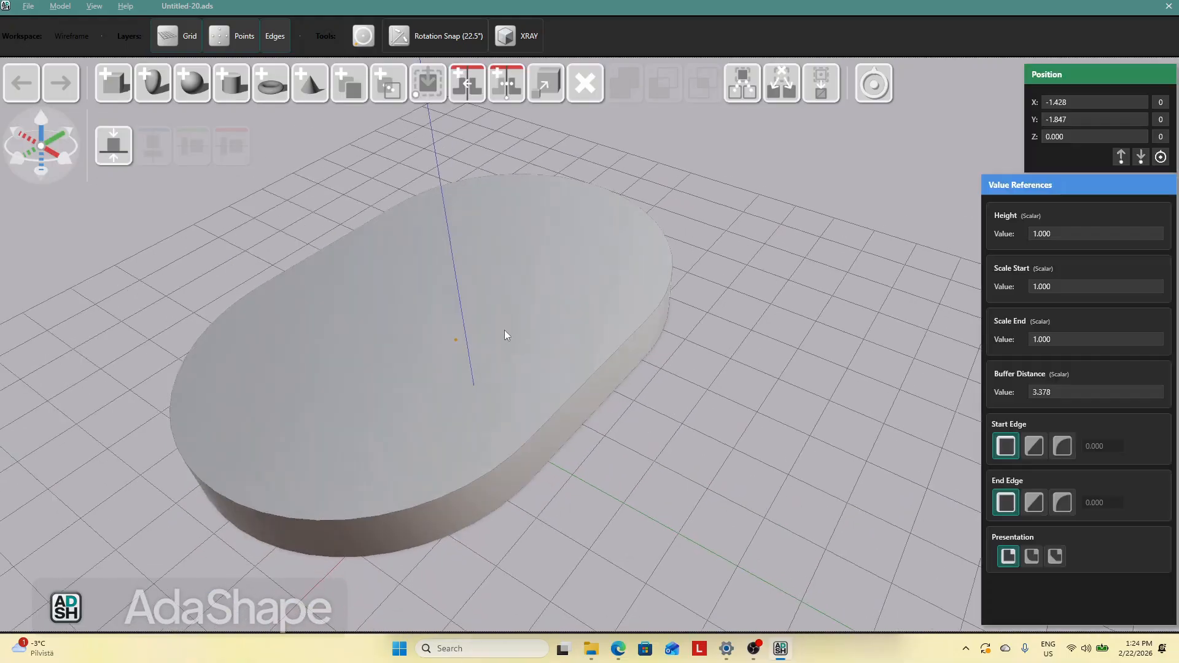
# Raise the expanded stadium shape's height to about 2.99
pyautogui.moveTo(526, 342); pyautogui.dragTo(422, 304)
pyautogui.click(461, 335)
pyautogui.click(364, 275)
pyautogui.moveTo(291, 226); pyautogui.dragTo(261, 138)
pyautogui.click(578, 322)
pyautogui.moveTo(577, 323); pyautogui.dragTo(355, 269, button='middle')
pyautogui.click(338, 287)
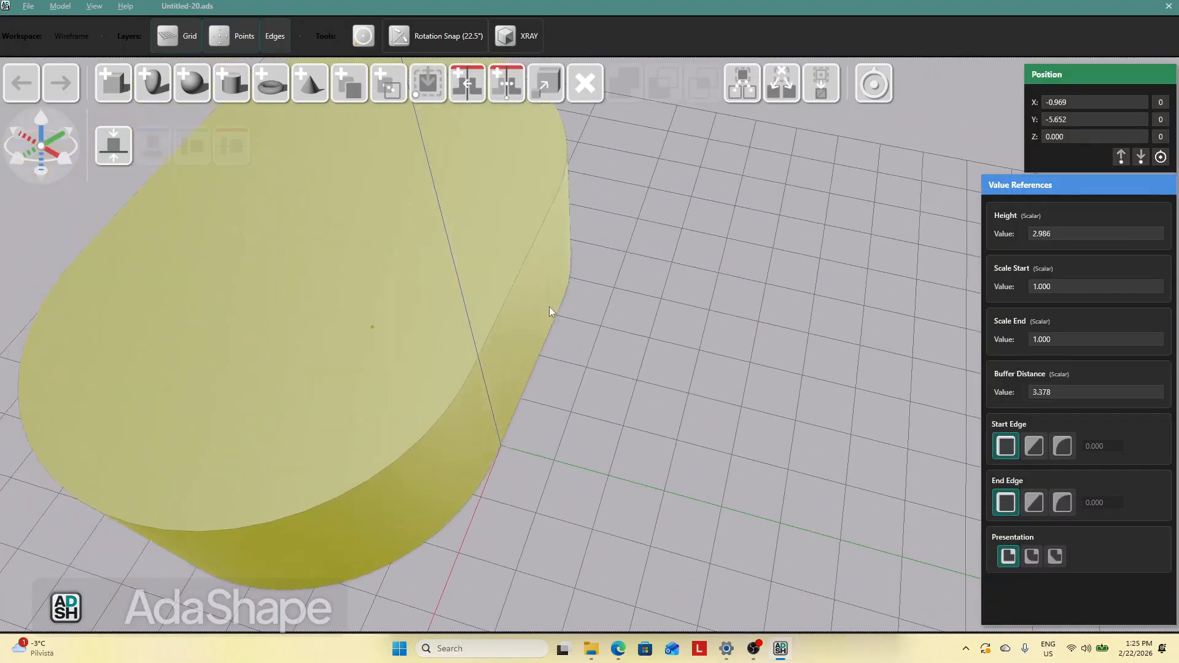
# Switch to the vector editor, delete the line and draw a rectangle about 308 by 149
pyautogui.hotkey('alt', 'Tab')
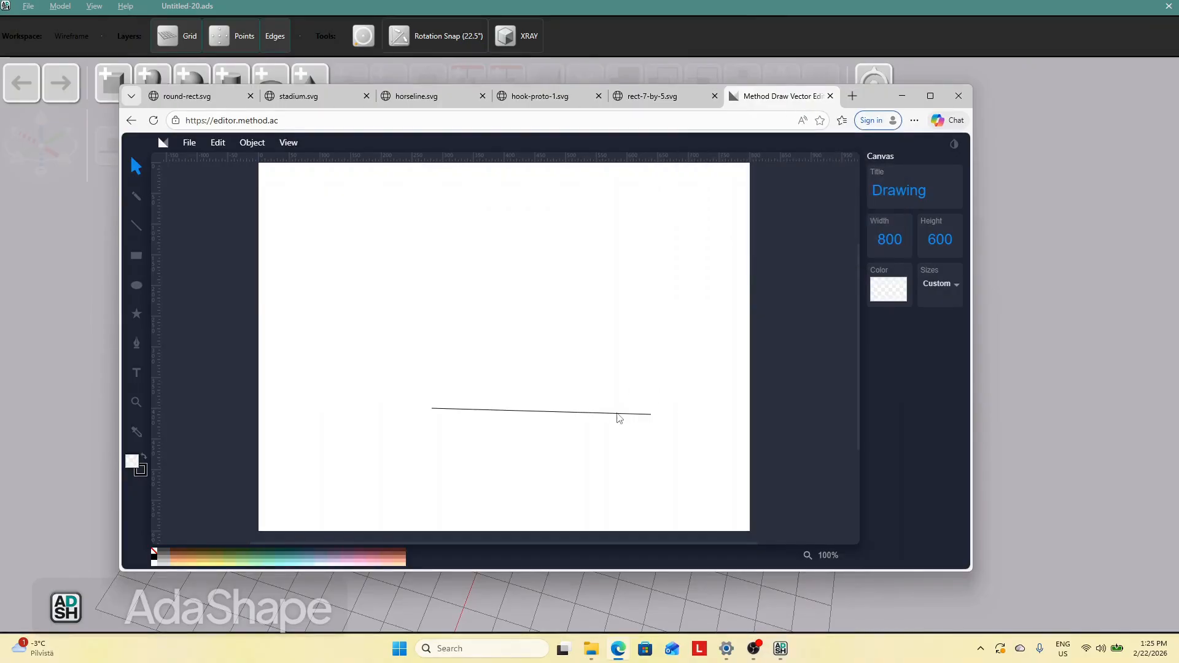
pyautogui.click(543, 412)
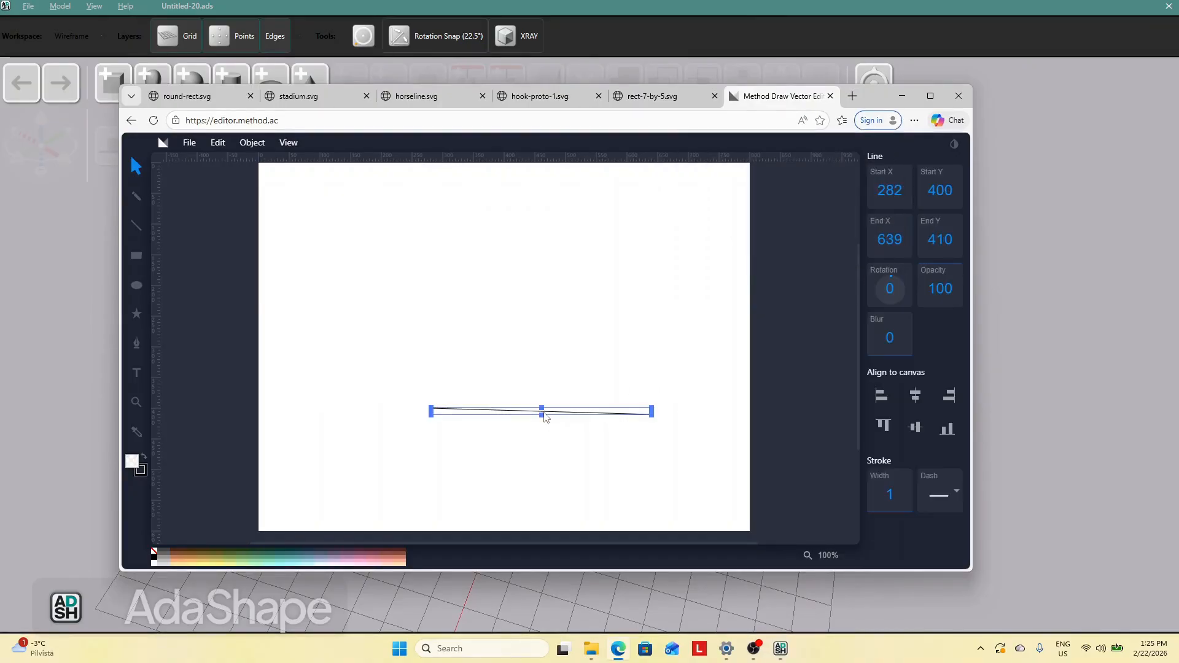
pyautogui.press('Delete')
pyautogui.click(148, 263)
pyautogui.moveTo(420, 277); pyautogui.dragTo(609, 370)
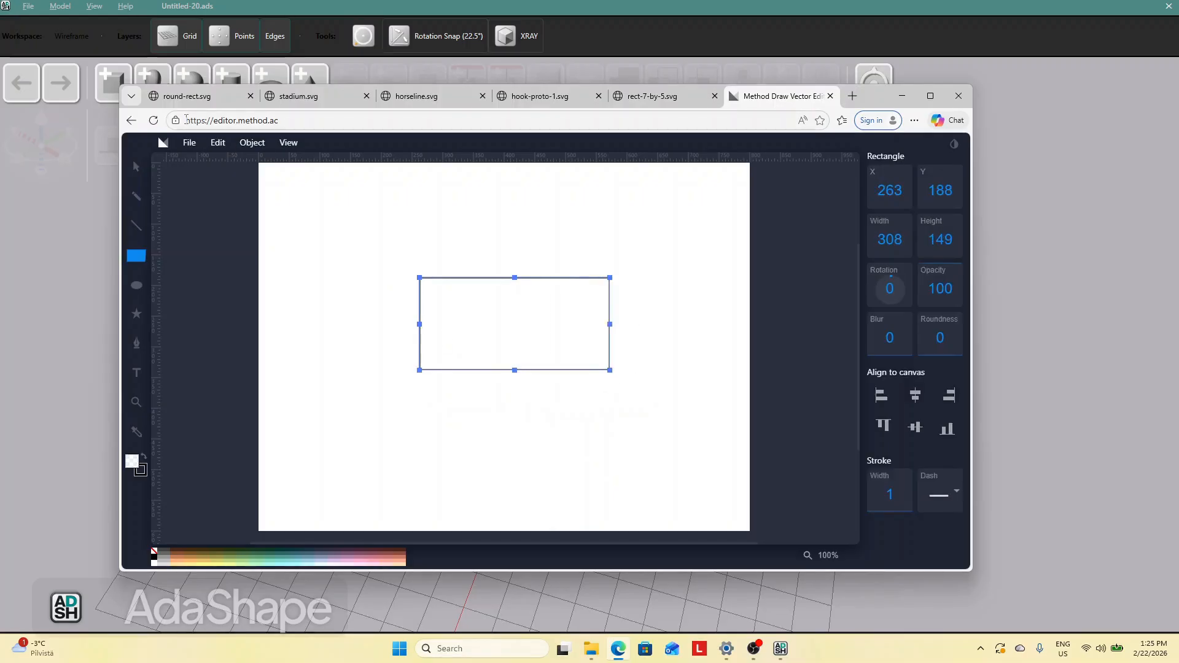
# Save the rectangle as an SVG image and drag the download into AdaShape
pyautogui.click(189, 142)
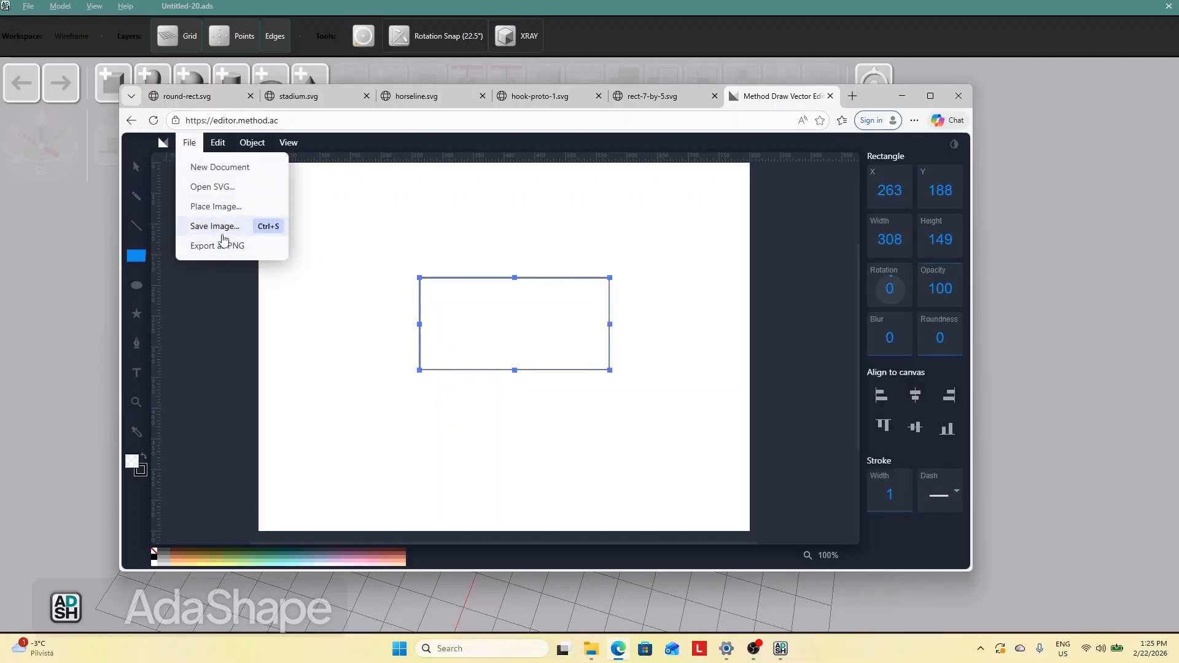
pyautogui.click(215, 226)
pyautogui.moveTo(744, 187); pyautogui.dragTo(1063, 363)
# Select the enlarged stadium shape and delete it, leaving the new box
pyautogui.moveTo(539, 400); pyautogui.dragTo(650, 433)
pyautogui.moveTo(779, 458); pyautogui.dragTo(626, 375)
pyautogui.click(514, 266)
pyautogui.press('Delete')
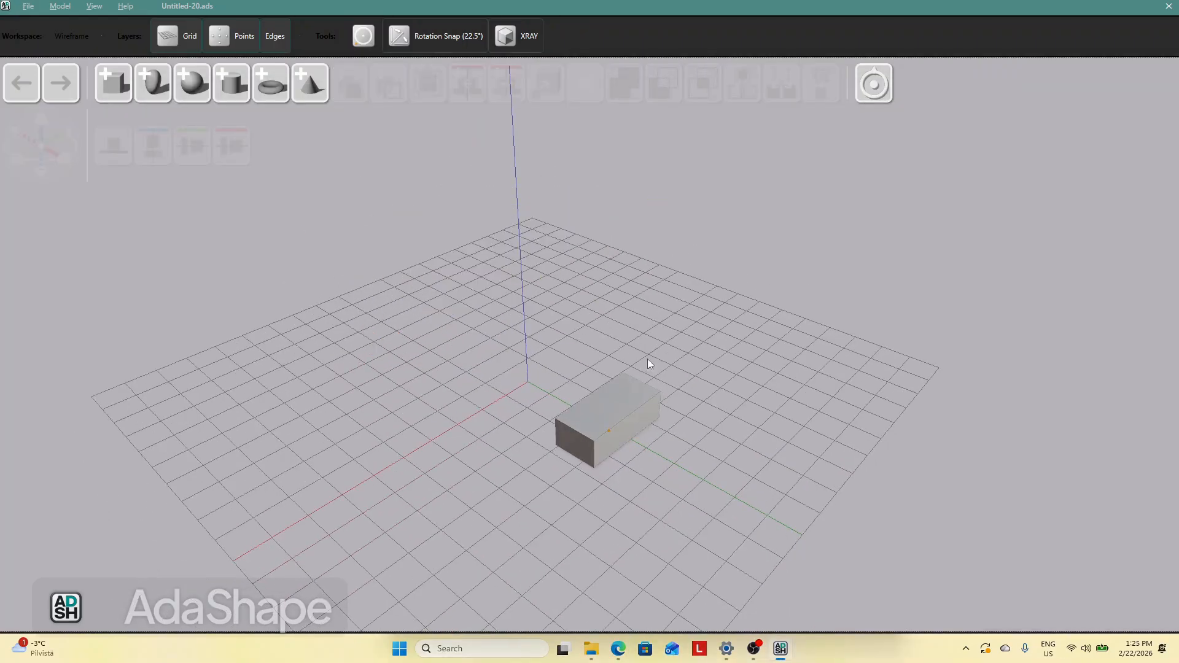
# Duplicate the box and move the copy beside the original
pyautogui.scroll(6, 813, 414)
pyautogui.moveTo(817, 440); pyautogui.dragTo(673, 333)
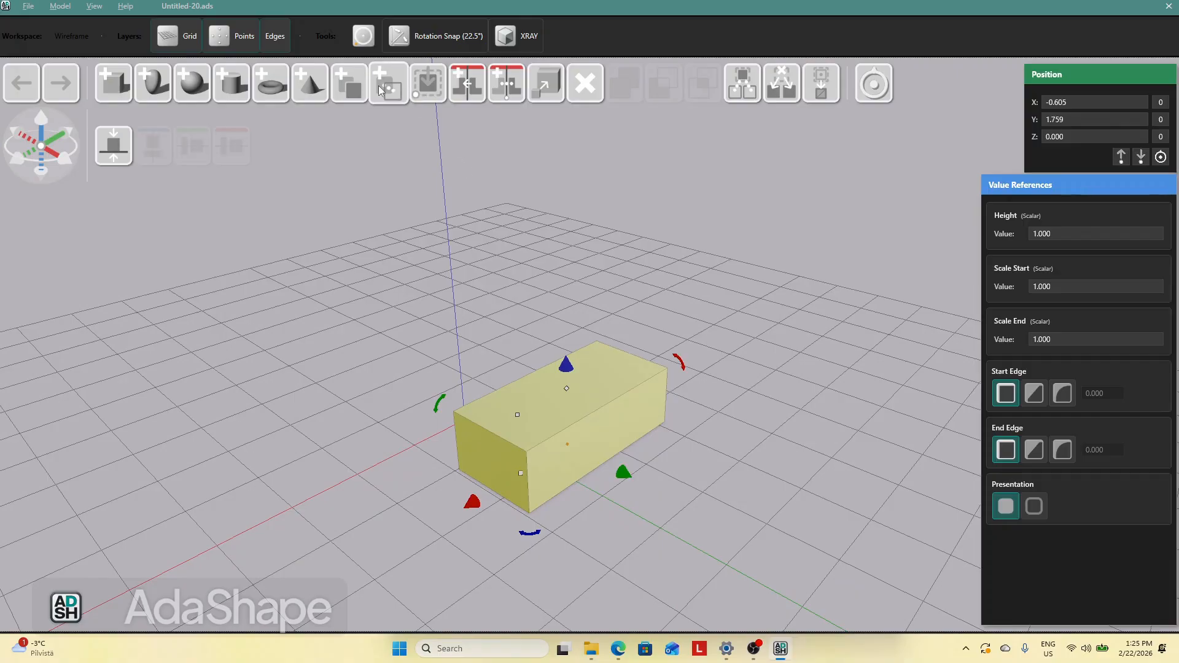
pyautogui.click(351, 89)
pyautogui.moveTo(694, 310); pyautogui.dragTo(720, 502)
# Give the copy a chamfered end edge of about 0.67 and lower its height to about 0.69 to form a roof
pyautogui.click(847, 491)
pyautogui.click(752, 454)
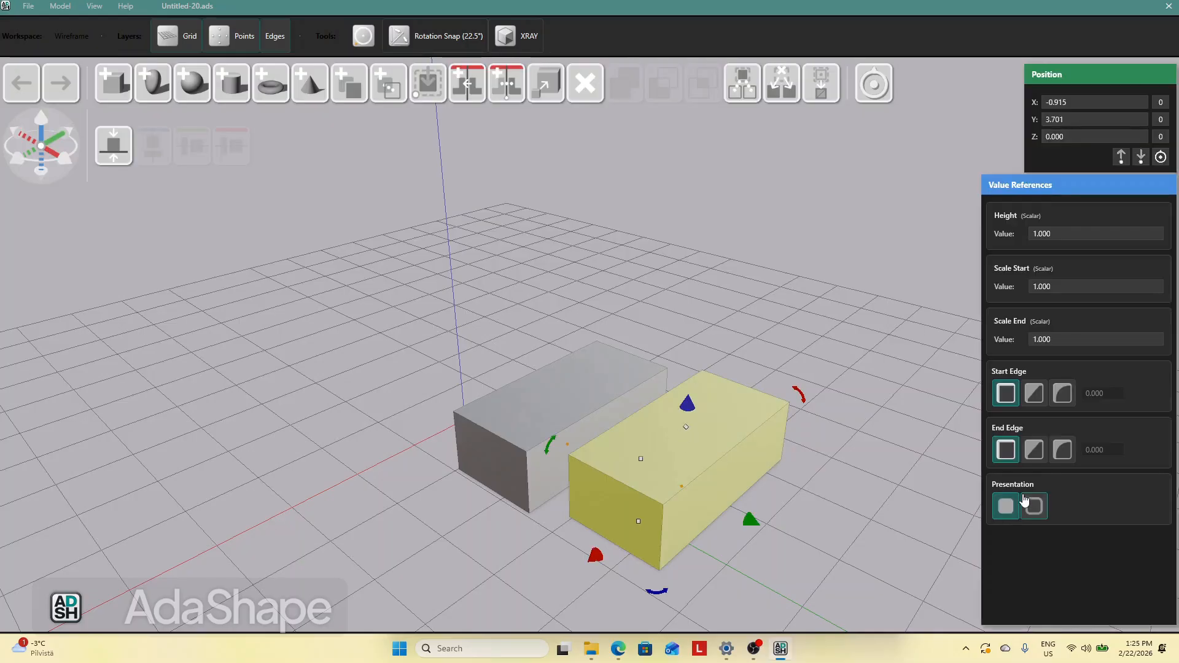
pyautogui.click(1034, 450)
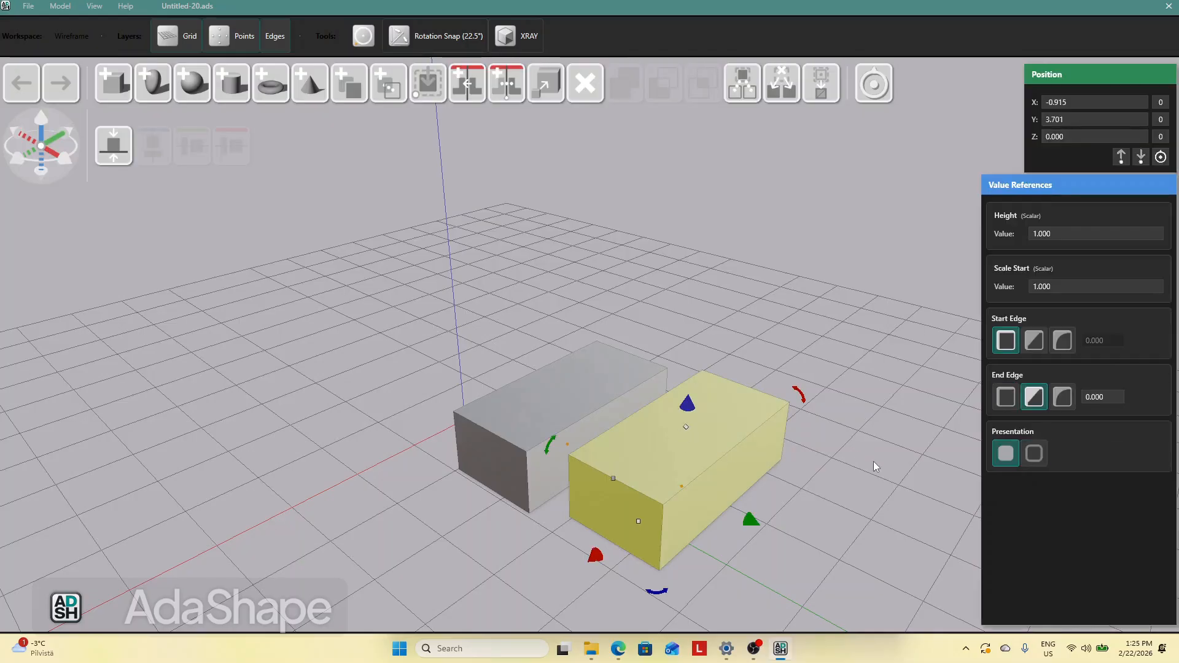
pyautogui.click(874, 461)
pyautogui.click(604, 479)
pyautogui.moveTo(609, 477); pyautogui.dragTo(609, 543)
pyautogui.click(780, 542)
pyautogui.click(721, 504)
pyautogui.moveTo(694, 422); pyautogui.dragTo(691, 432)
pyautogui.click(749, 389)
pyautogui.moveTo(717, 476); pyautogui.dragTo(736, 455)
pyautogui.moveTo(713, 540); pyautogui.dragTo(635, 506)
pyautogui.moveTo(703, 473); pyautogui.dragTo(703, 458)
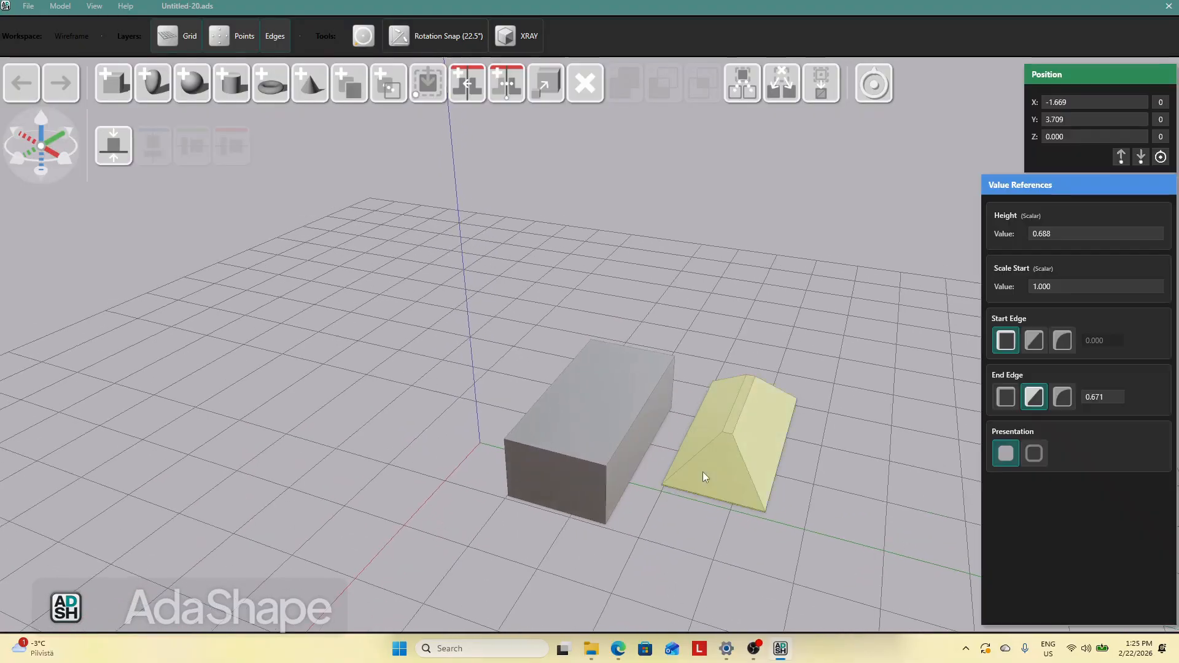
# Lift the roof piece up to an elevation of about 1.86
pyautogui.moveTo(710, 402); pyautogui.dragTo(726, 275)
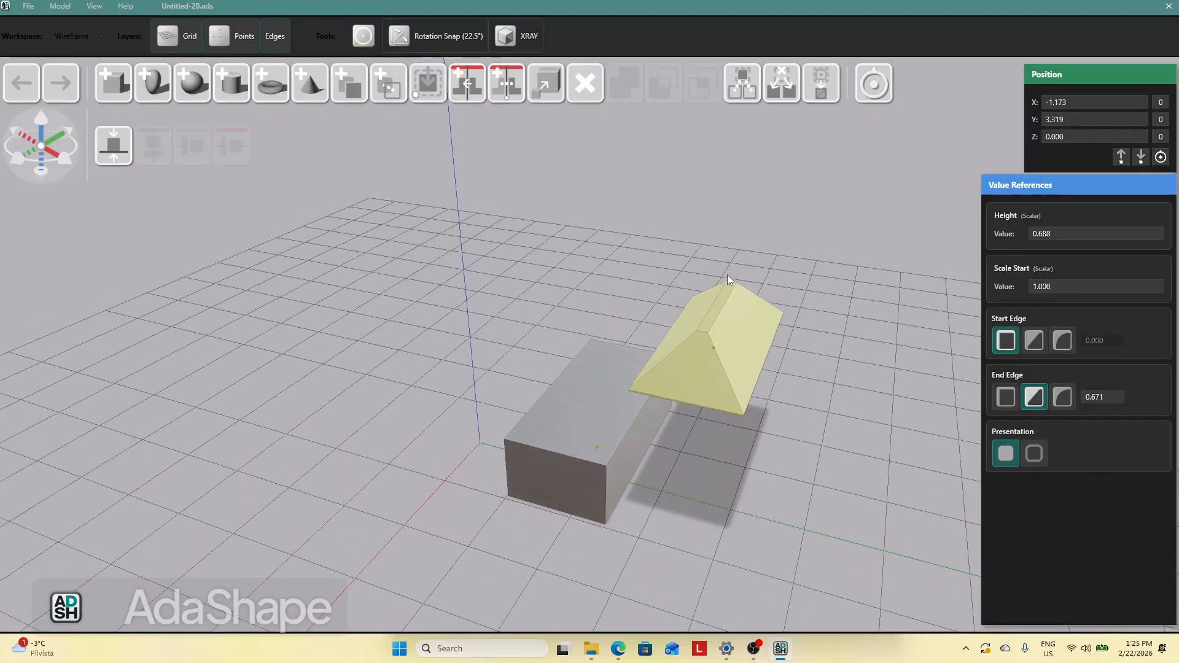
pyautogui.click(802, 454)
pyautogui.click(711, 382)
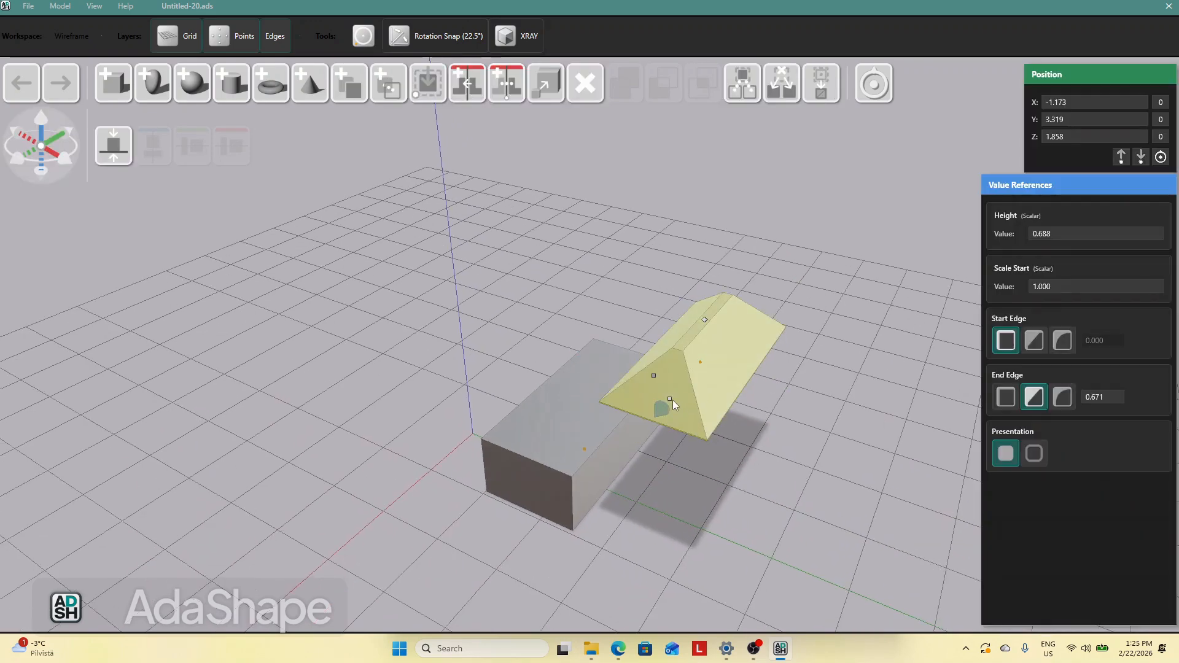
# Widen the roof's start scale to about 1.31 and its end-edge chamfer to about 0.71
pyautogui.moveTo(669, 403); pyautogui.dragTo(658, 424)
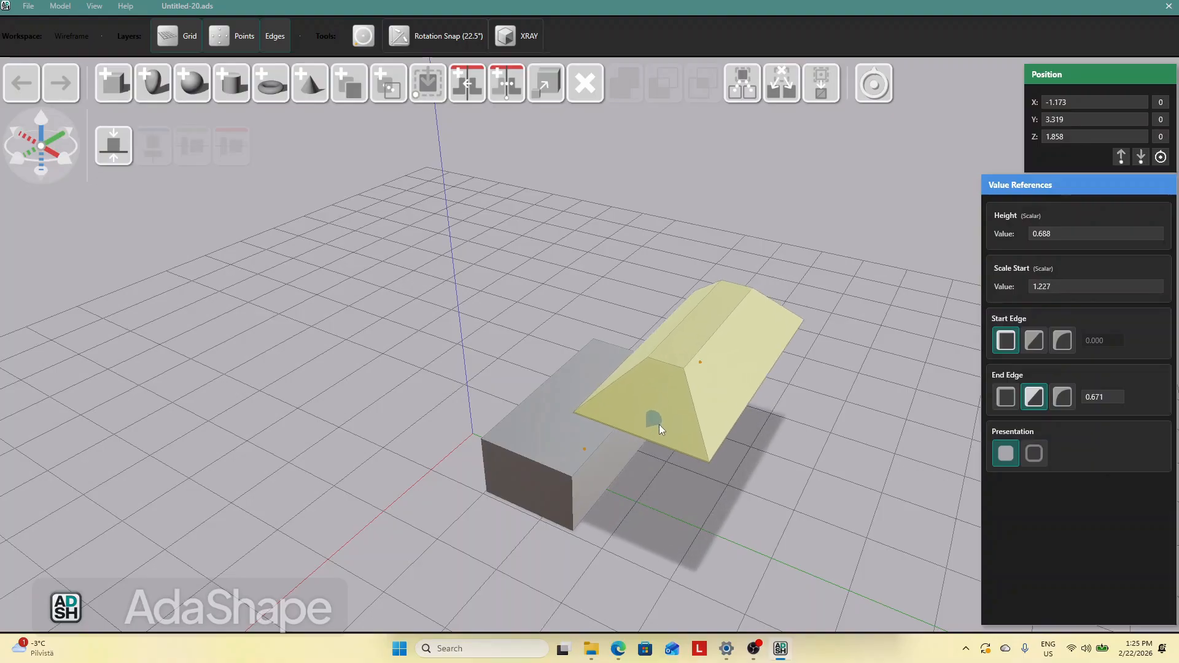
pyautogui.click(786, 463)
pyautogui.click(712, 373)
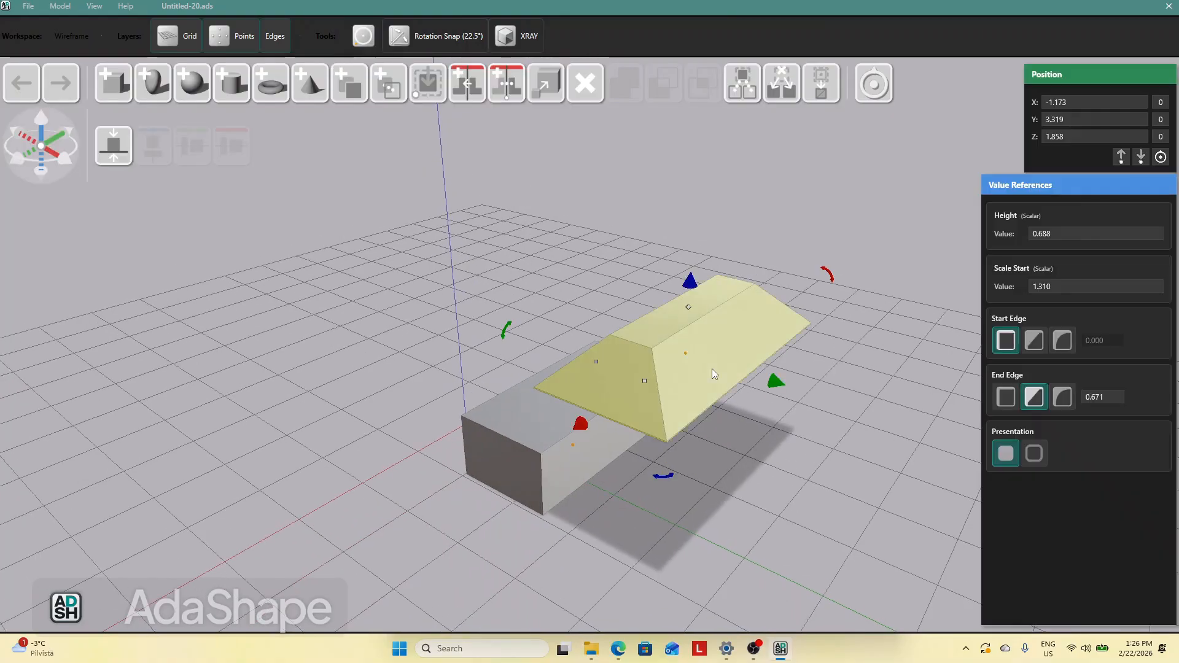
pyautogui.moveTo(606, 367); pyautogui.dragTo(601, 384)
pyautogui.click(766, 425)
pyautogui.click(721, 353)
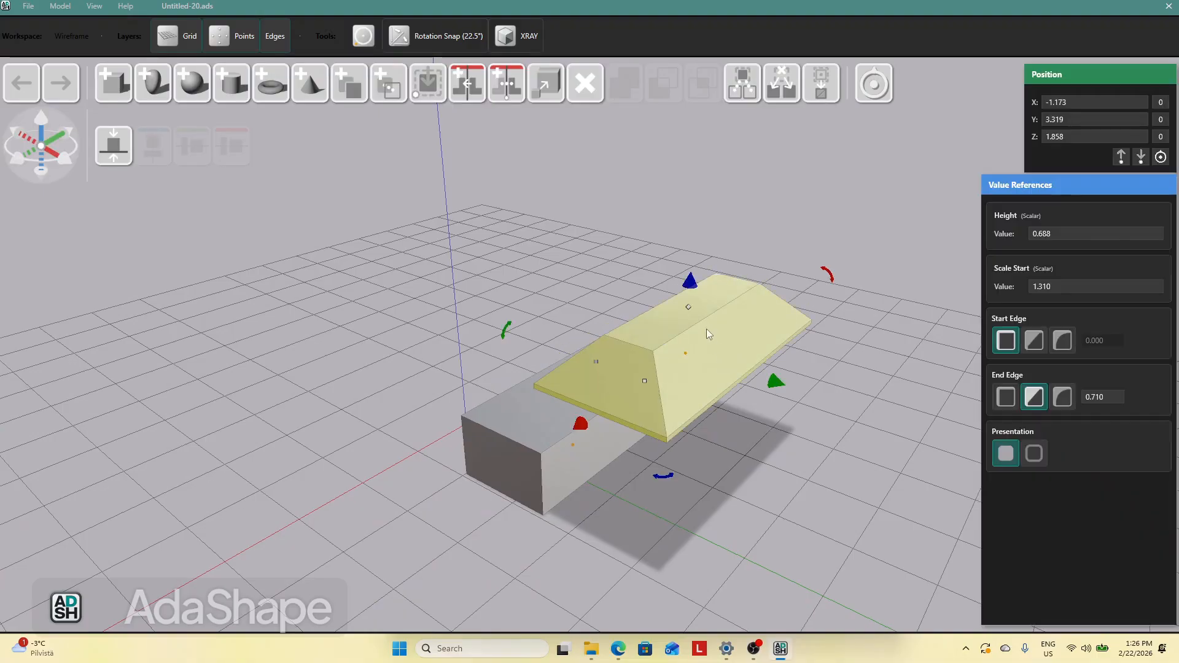
# Increase the roof's height to about 1.09 and its end-edge chamfer to about 0.96
pyautogui.moveTo(694, 312); pyautogui.dragTo(693, 253)
pyautogui.click(793, 403)
pyautogui.click(710, 340)
pyautogui.click(596, 326)
pyautogui.moveTo(597, 356); pyautogui.dragTo(600, 371)
pyautogui.click(746, 421)
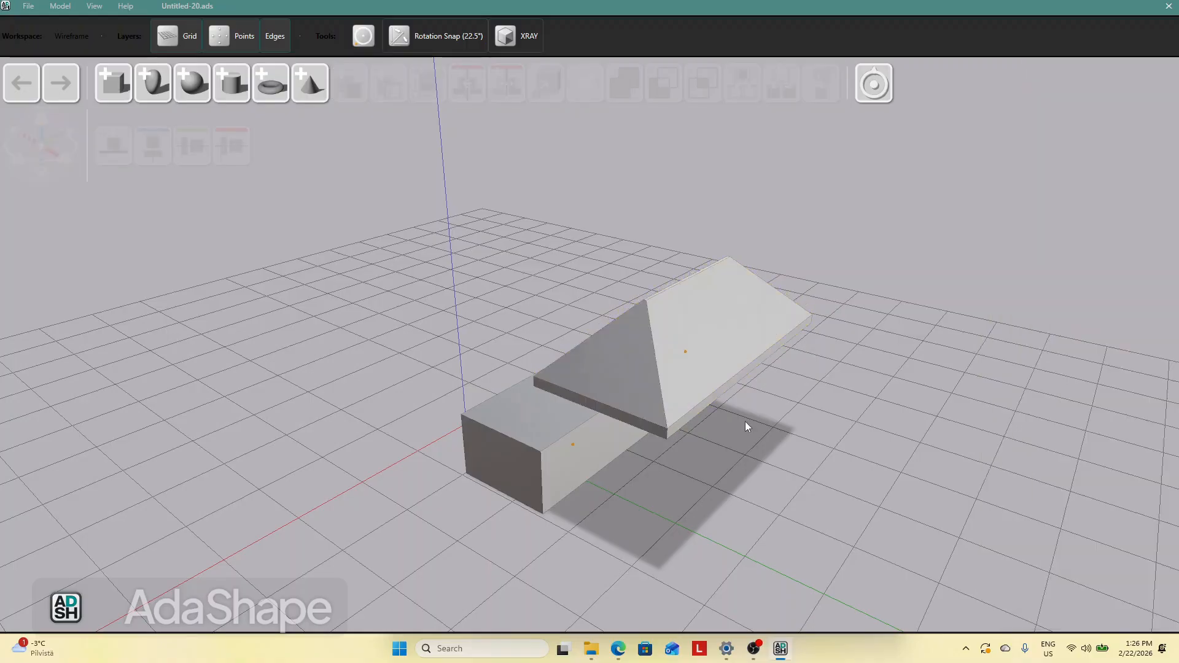
pyautogui.click(671, 368)
pyautogui.click(675, 484)
pyautogui.click(617, 292)
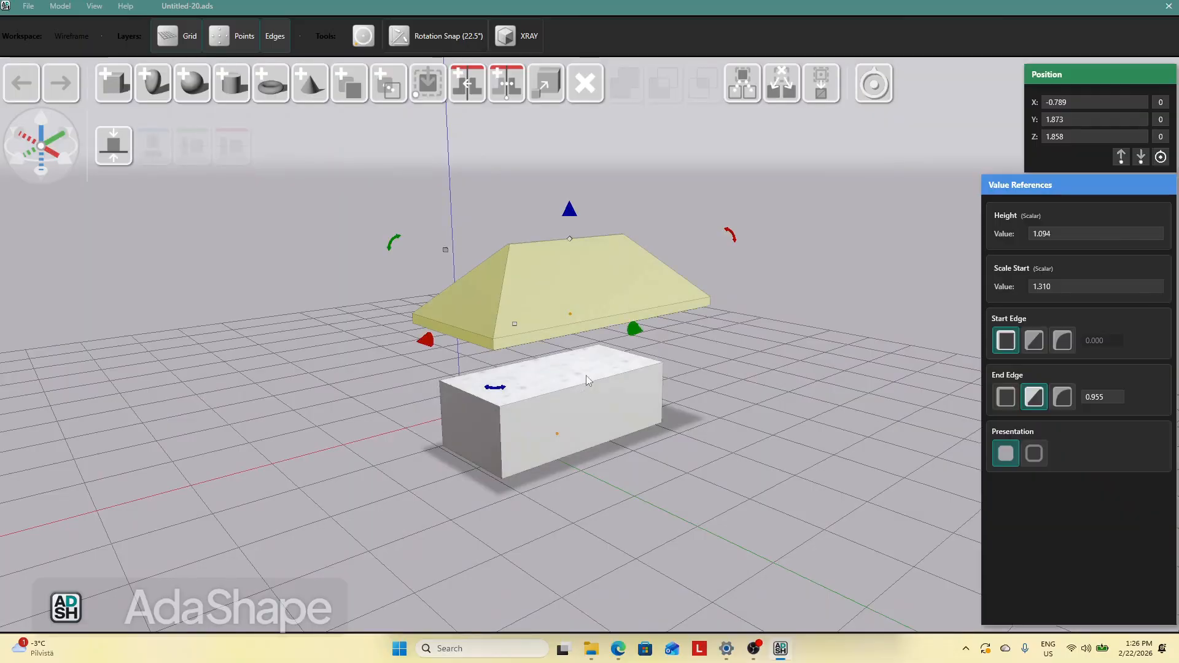
# Select the box and roof together, center-align them and combine them into one house-shaped object
pyautogui.keyDown('shift'); pyautogui.click(585, 386); pyautogui.keyUp('shift')
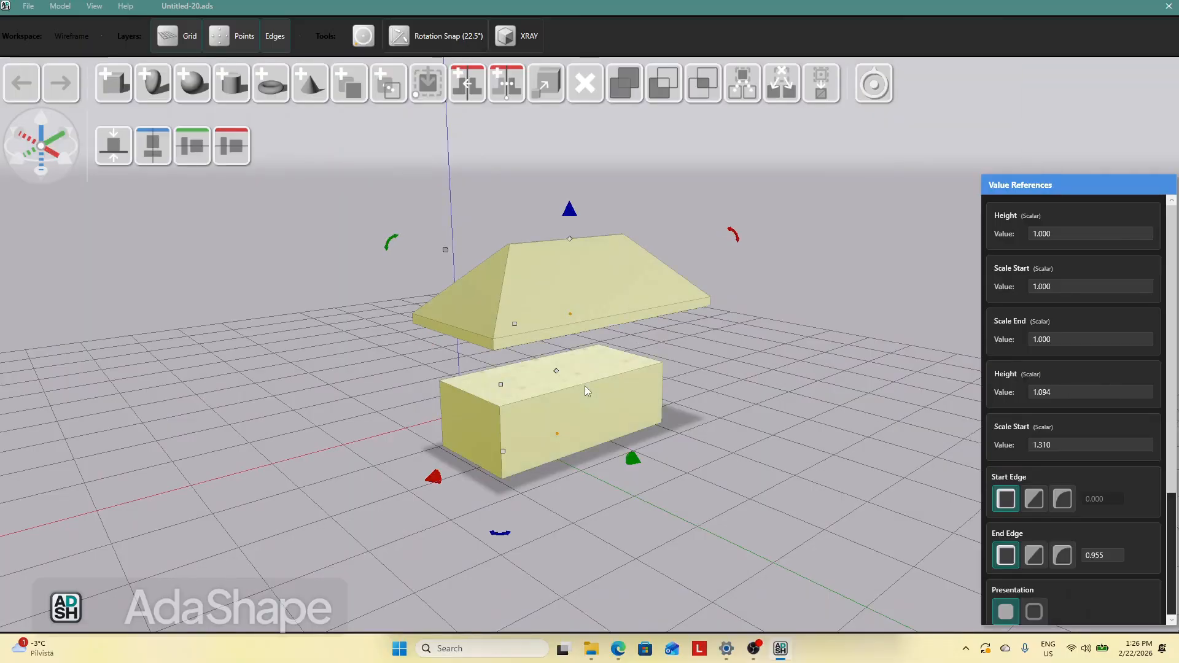
pyautogui.click(153, 146)
pyautogui.click(727, 394)
pyautogui.click(589, 292)
pyautogui.moveTo(562, 212); pyautogui.dragTo(572, 274)
pyautogui.moveTo(697, 274); pyautogui.dragTo(715, 319)
pyautogui.click(659, 390)
pyautogui.keyDown('shift'); pyautogui.click(613, 347); pyautogui.keyUp('shift')
pyautogui.click(657, 97)
pyautogui.moveTo(770, 373); pyautogui.dragTo(731, 402)
pyautogui.moveTo(672, 375); pyautogui.dragTo(506, 338)
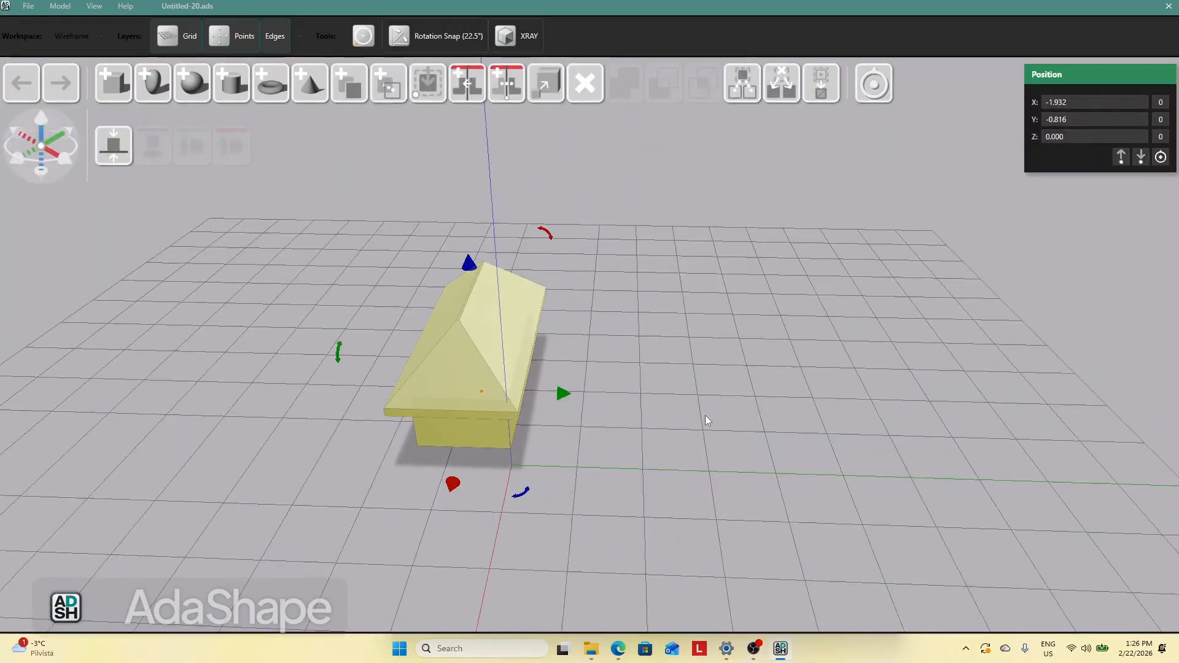
# Switch to the vector editor and remove the rectangle from the canvas
pyautogui.moveTo(705, 415); pyautogui.dragTo(614, 430)
pyautogui.click(618, 648)
pyautogui.click(137, 171)
pyautogui.moveTo(319, 218); pyautogui.dragTo(641, 422)
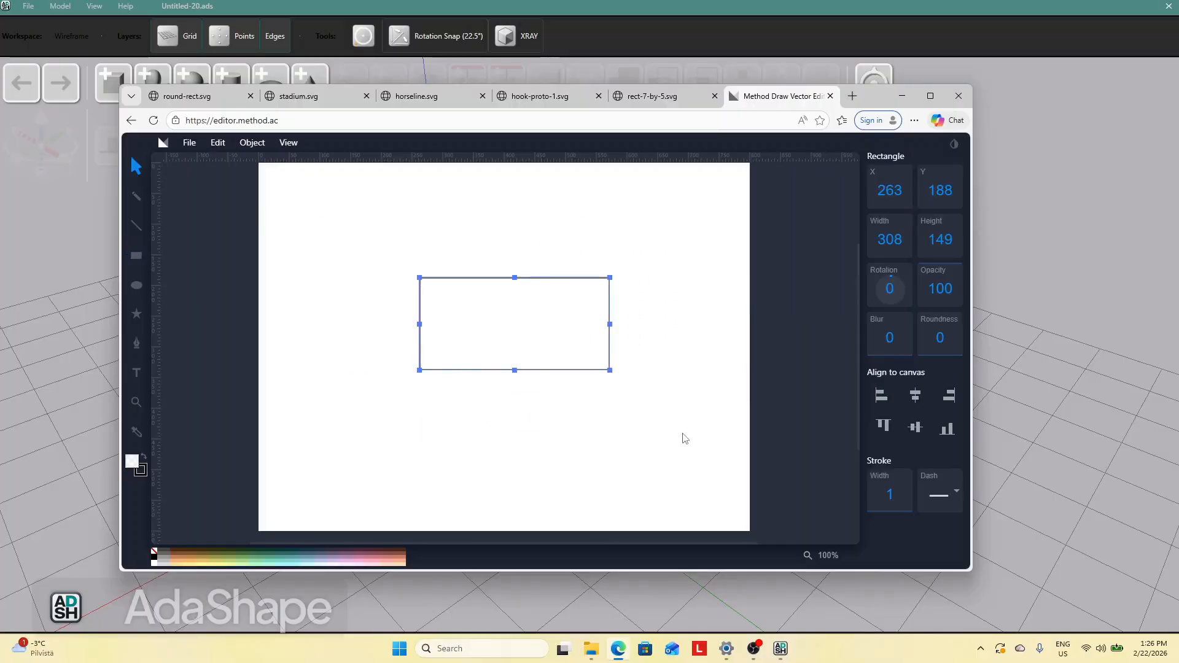
pyautogui.click(685, 415)
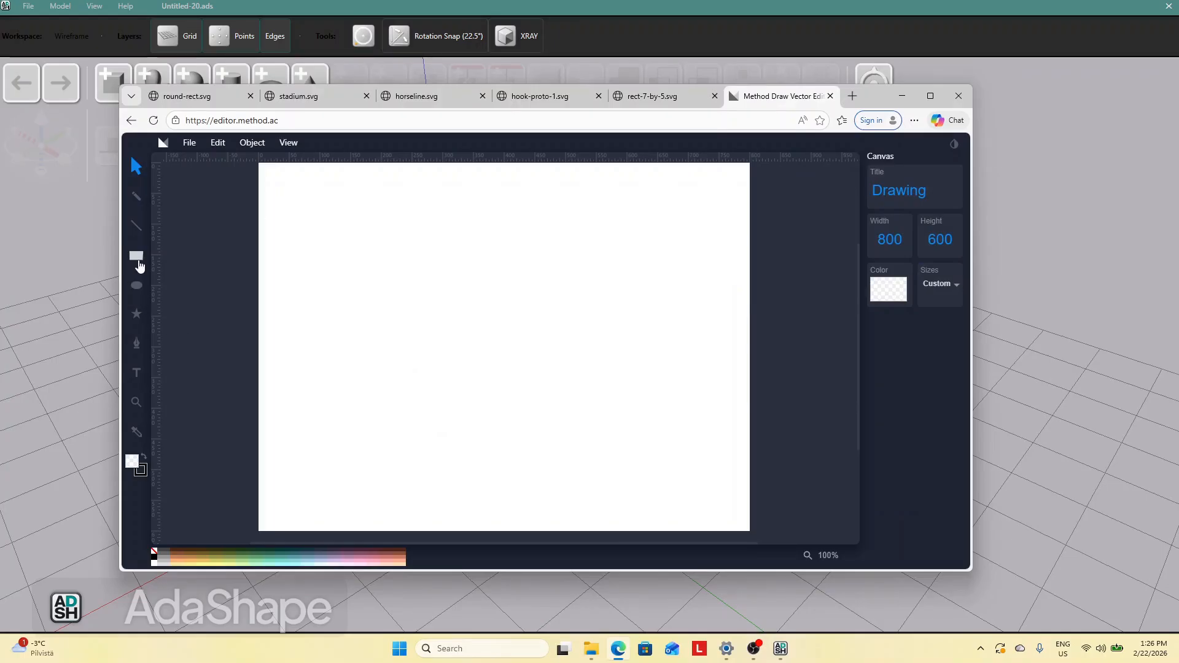
# Draw an octagon from the basic shapes library on the canvas
pyautogui.click(137, 315)
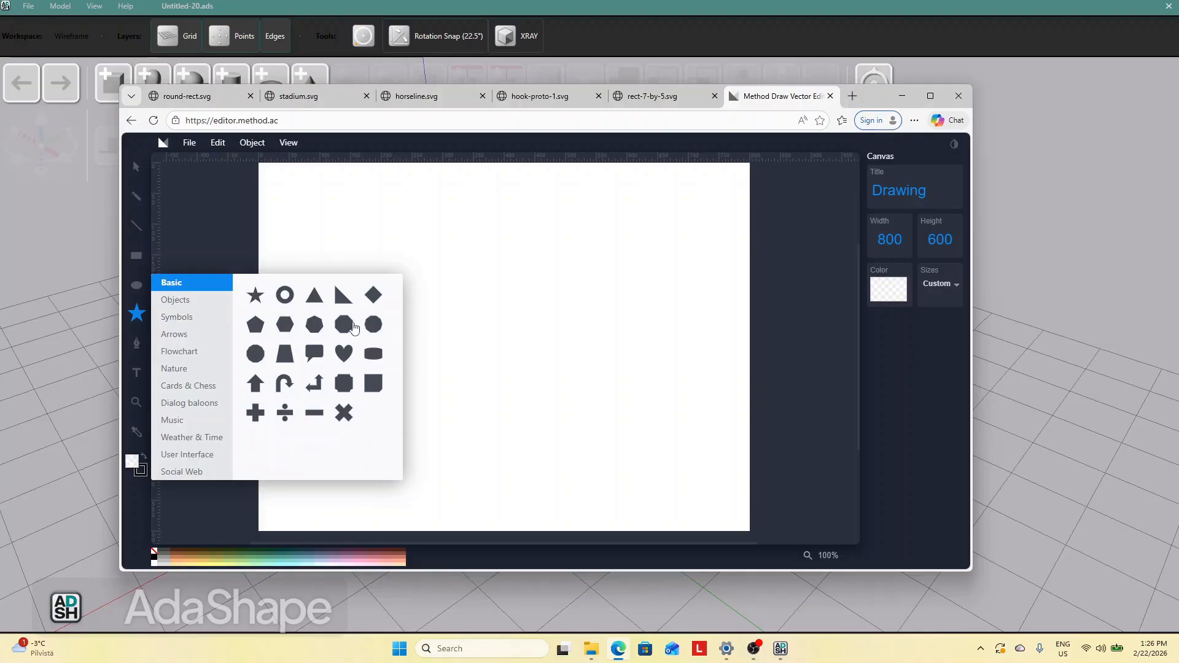
pyautogui.click(344, 324)
pyautogui.moveTo(397, 279); pyautogui.dragTo(592, 463)
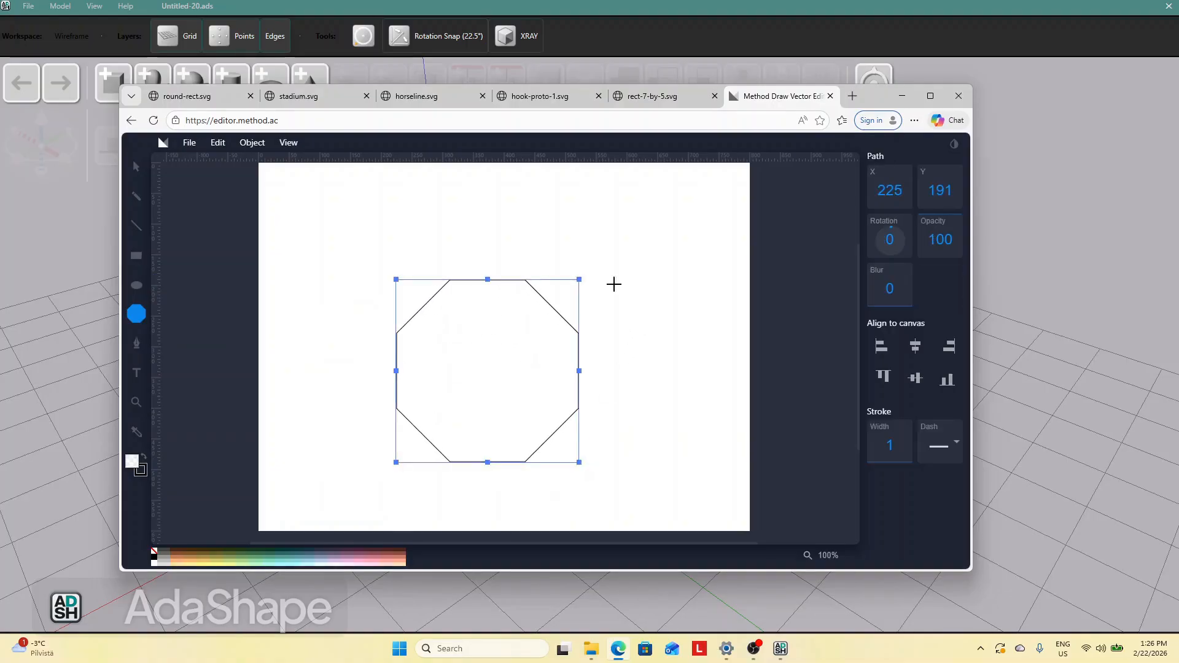
# Save the octagon drawing as an SVG image so it loads into the 3D scene as an extruded octagon
pyautogui.click(191, 143)
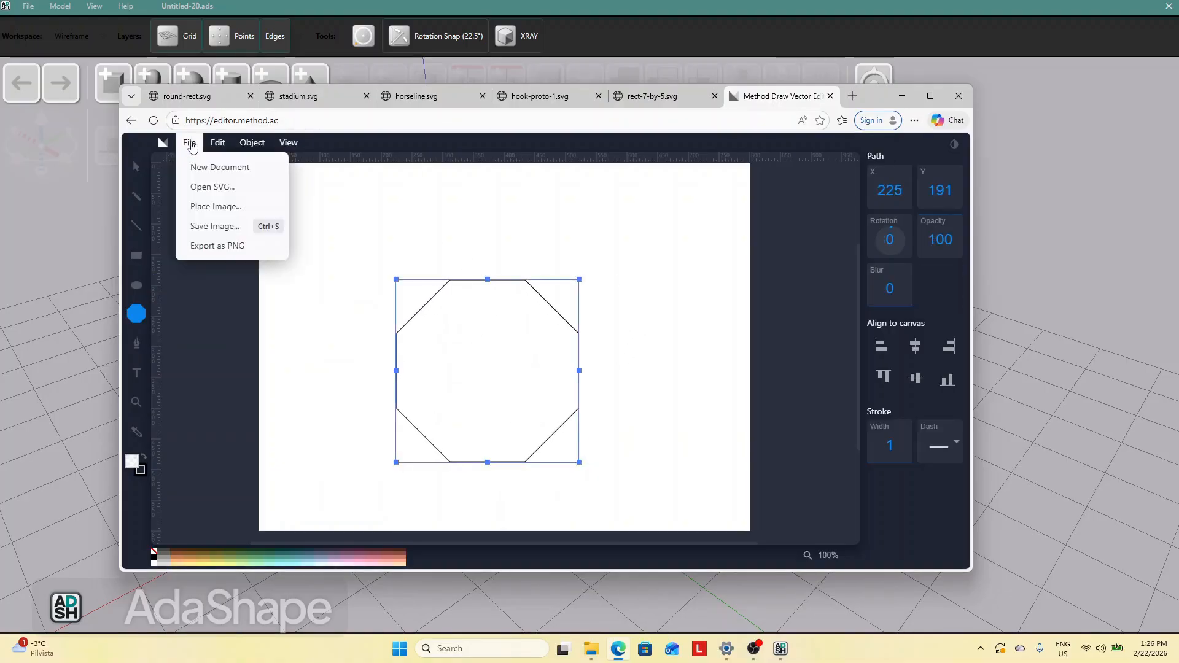
pyautogui.click(230, 235)
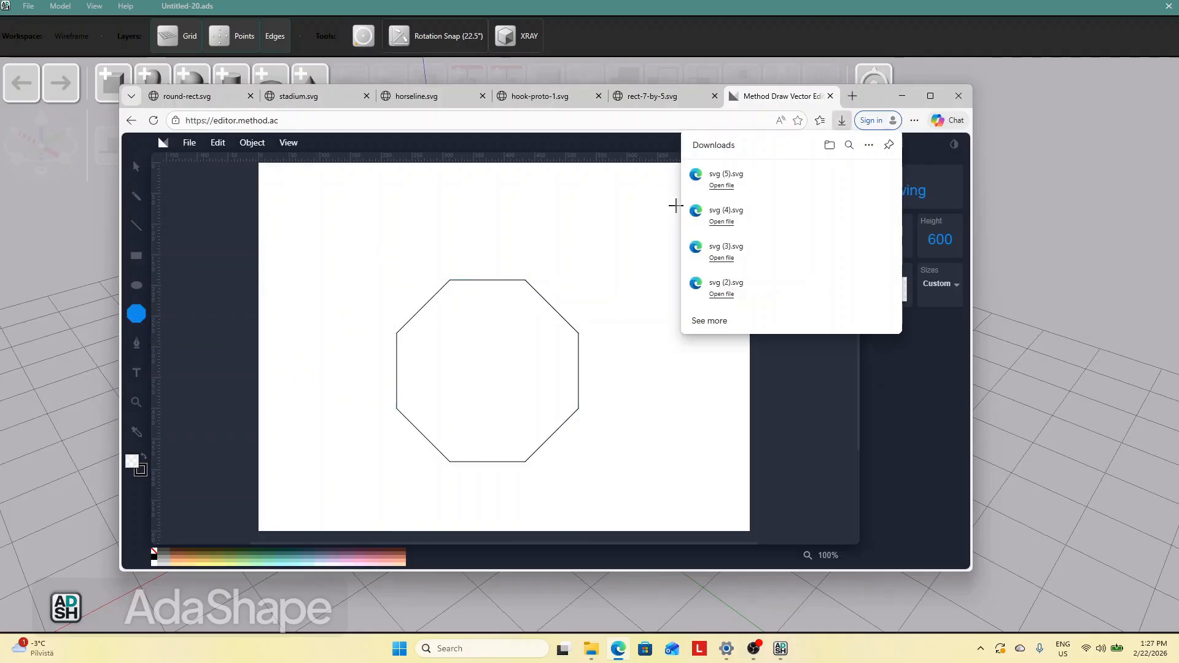
pyautogui.click(1013, 368)
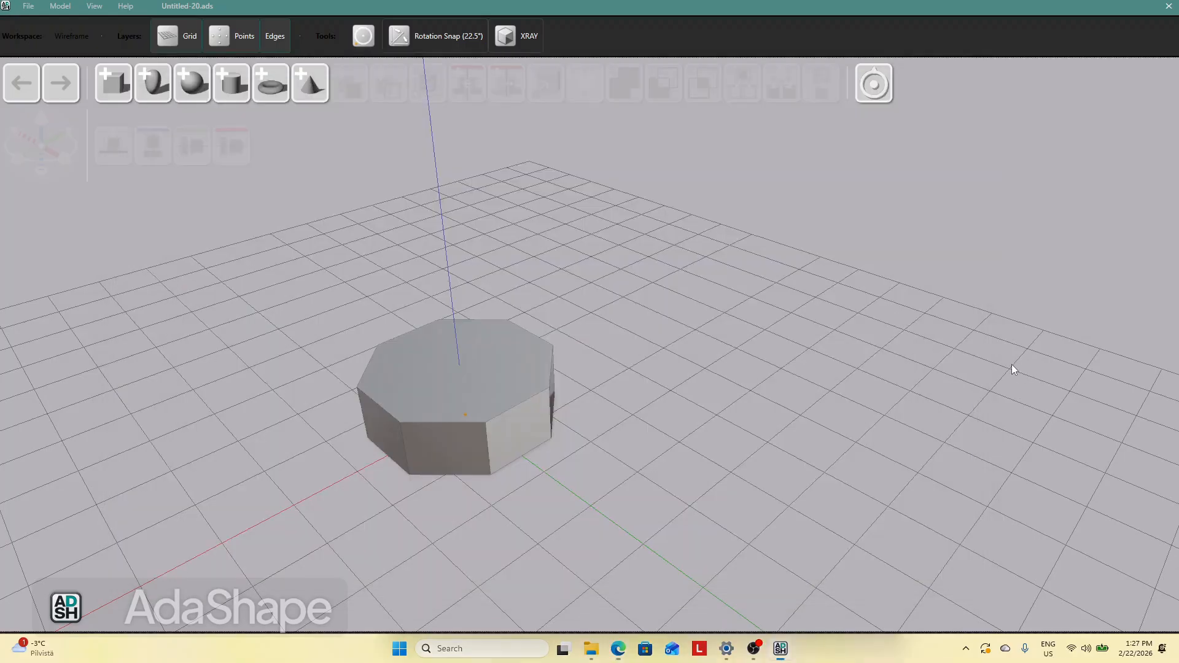
# Duplicate the octagon, placing the copy next to the original
pyautogui.moveTo(529, 368); pyautogui.dragTo(623, 374)
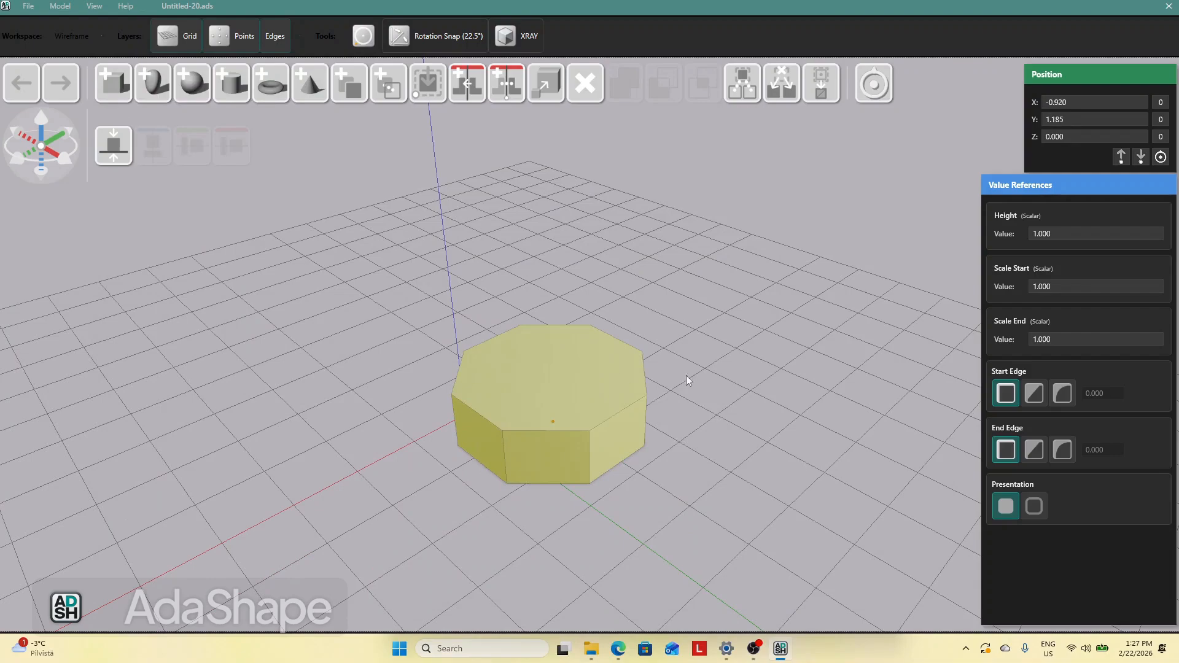
pyautogui.click(661, 233)
pyautogui.moveTo(606, 328); pyautogui.dragTo(599, 341)
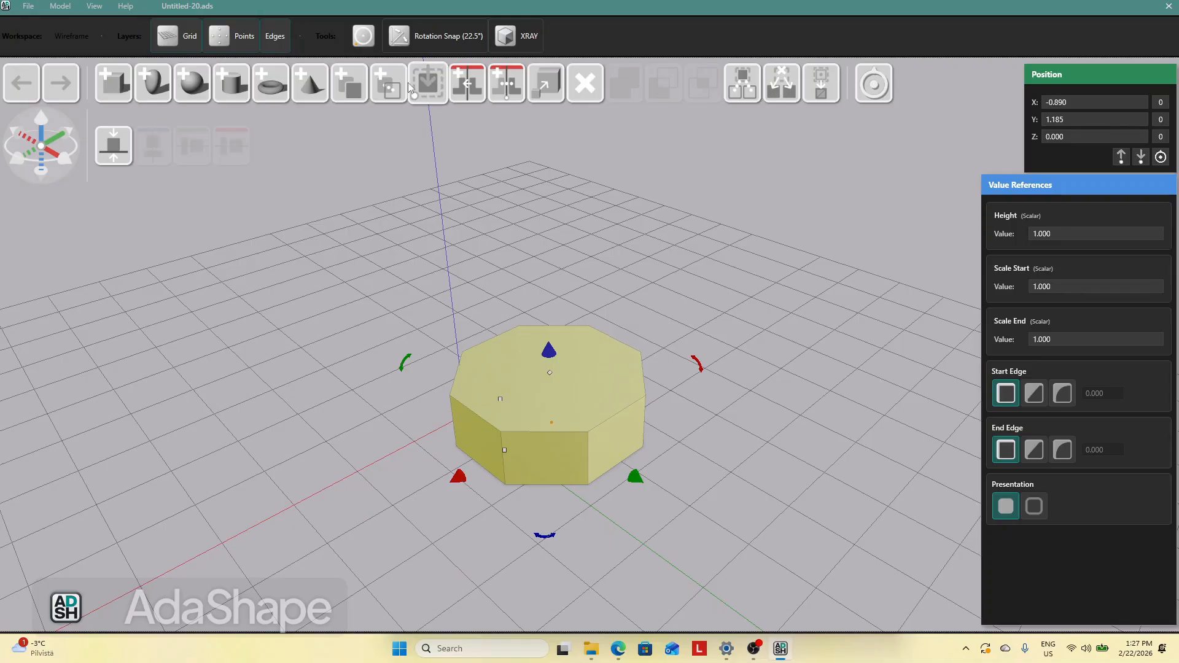
pyautogui.moveTo(351, 89); pyautogui.dragTo(290, 383)
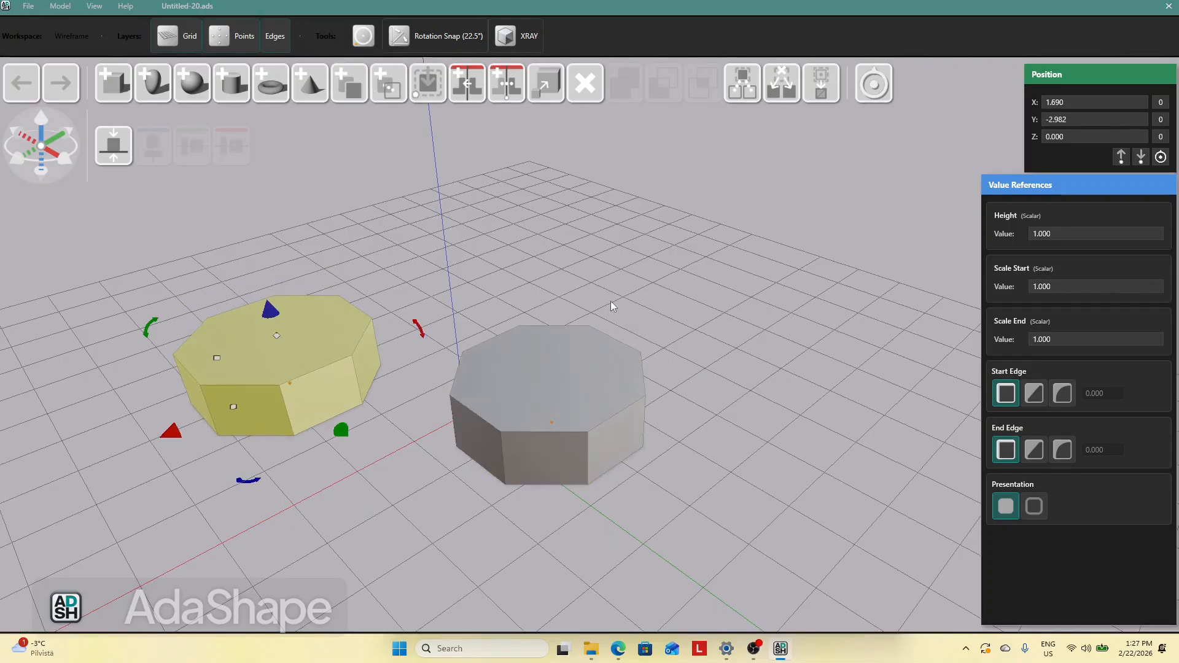
# Delete the duplicate octagon
pyautogui.click(610, 301)
pyautogui.moveTo(731, 400); pyautogui.dragTo(766, 429, button='middle')
pyautogui.scroll(-6, 768, 393)
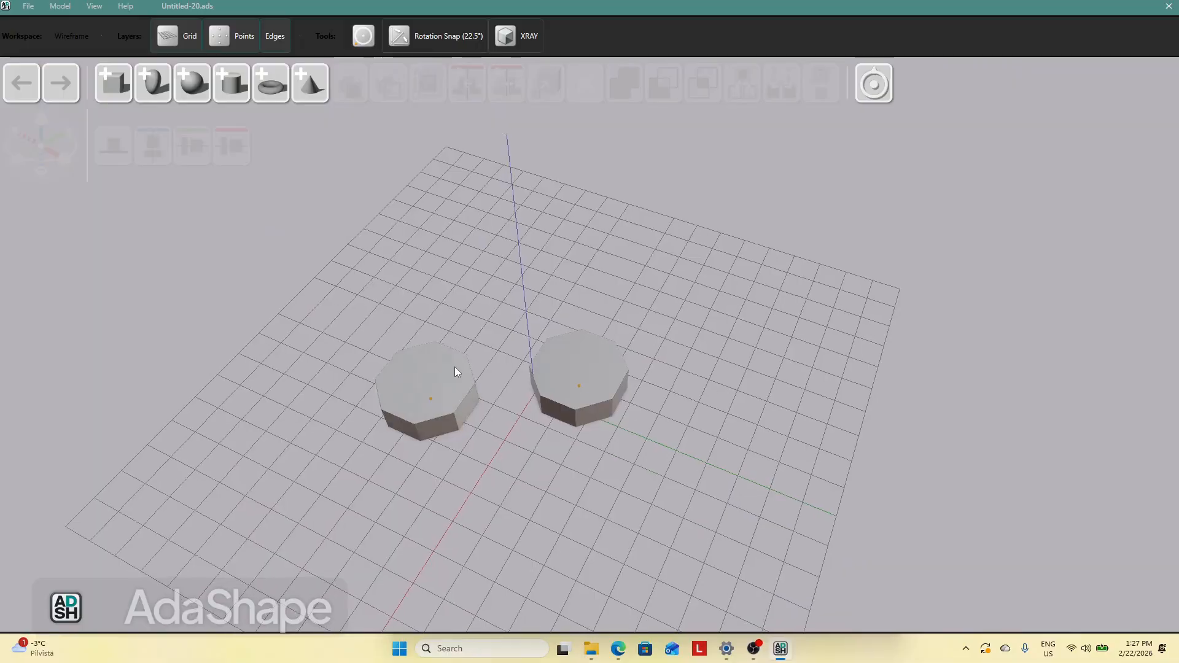
pyautogui.click(453, 367)
pyautogui.press('Delete')
pyautogui.moveTo(605, 388); pyautogui.dragTo(564, 369)
pyautogui.click(654, 411)
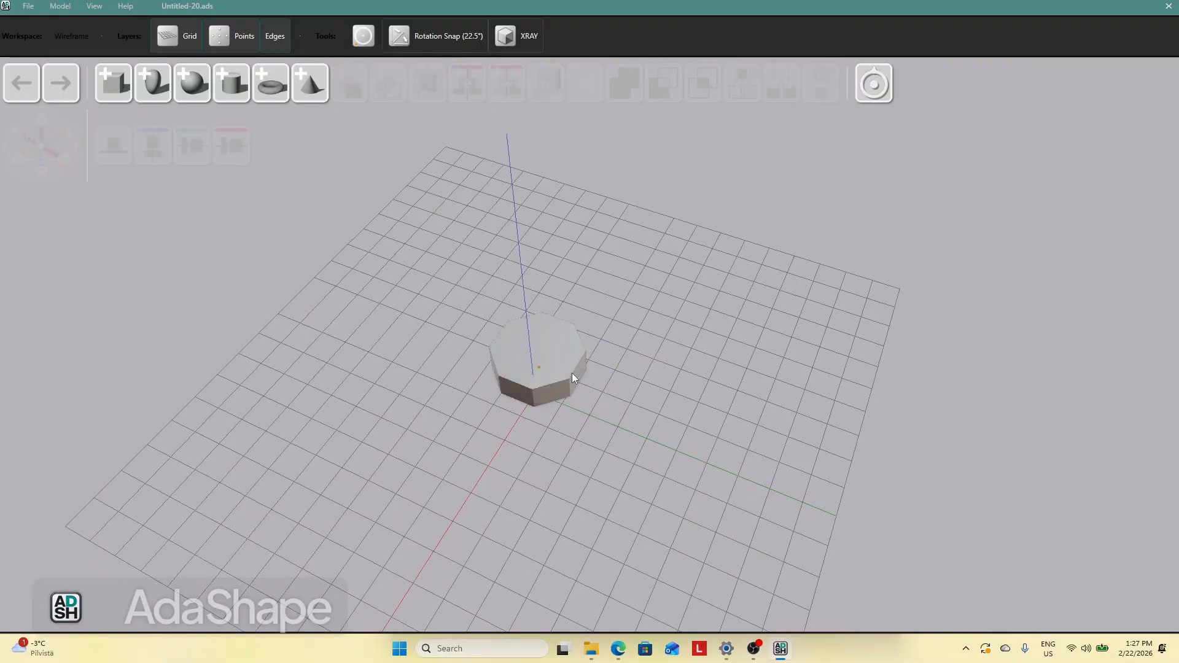
# Switch the octagon's end edge to a chamfer
pyautogui.click(573, 373)
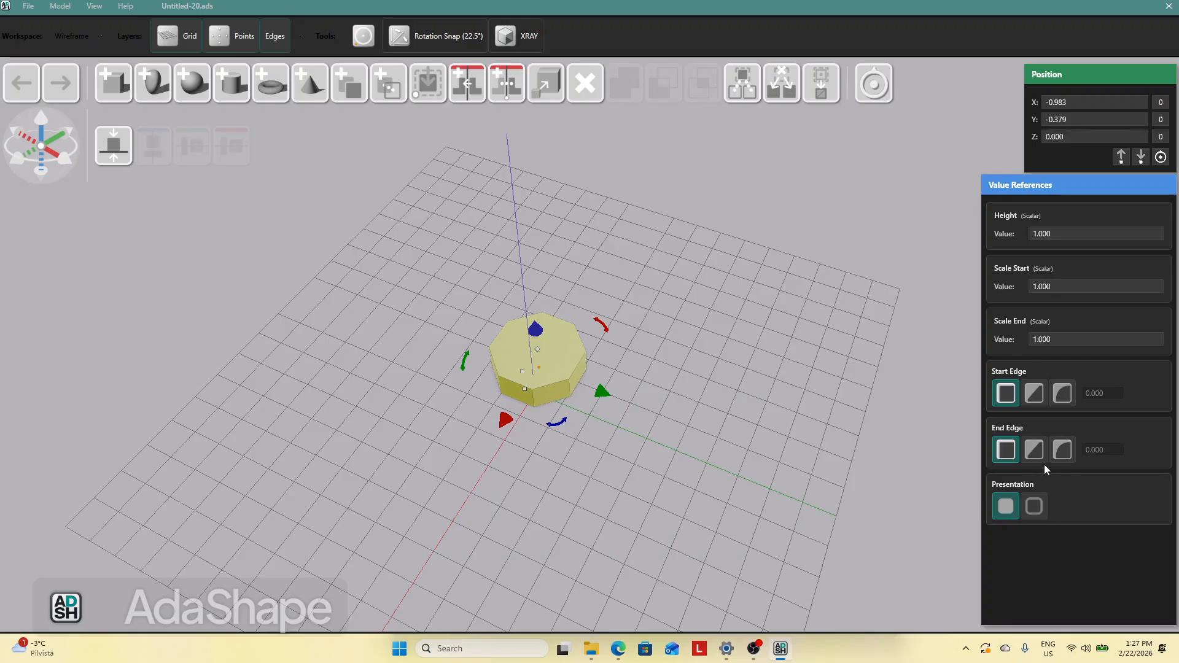
pyautogui.click(1035, 451)
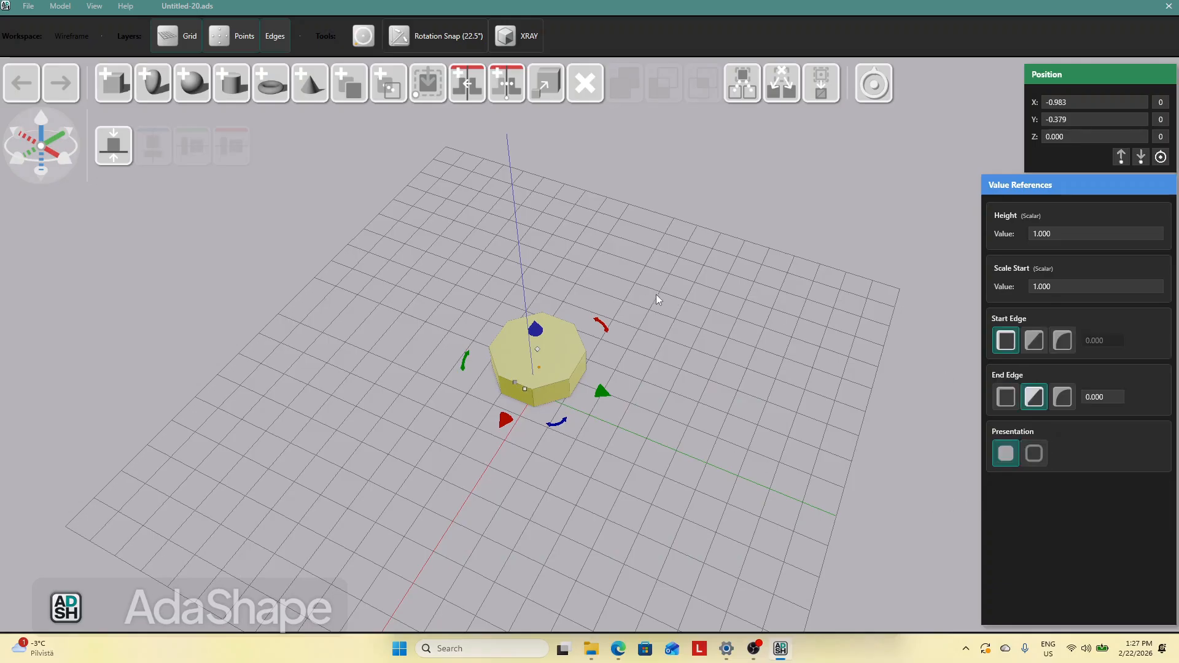
pyautogui.click(701, 299)
# Enlarge the octagon to a start scale of about 2.62 and flatten its height to about 0.27
pyautogui.click(531, 356)
pyautogui.moveTo(529, 396); pyautogui.dragTo(502, 441)
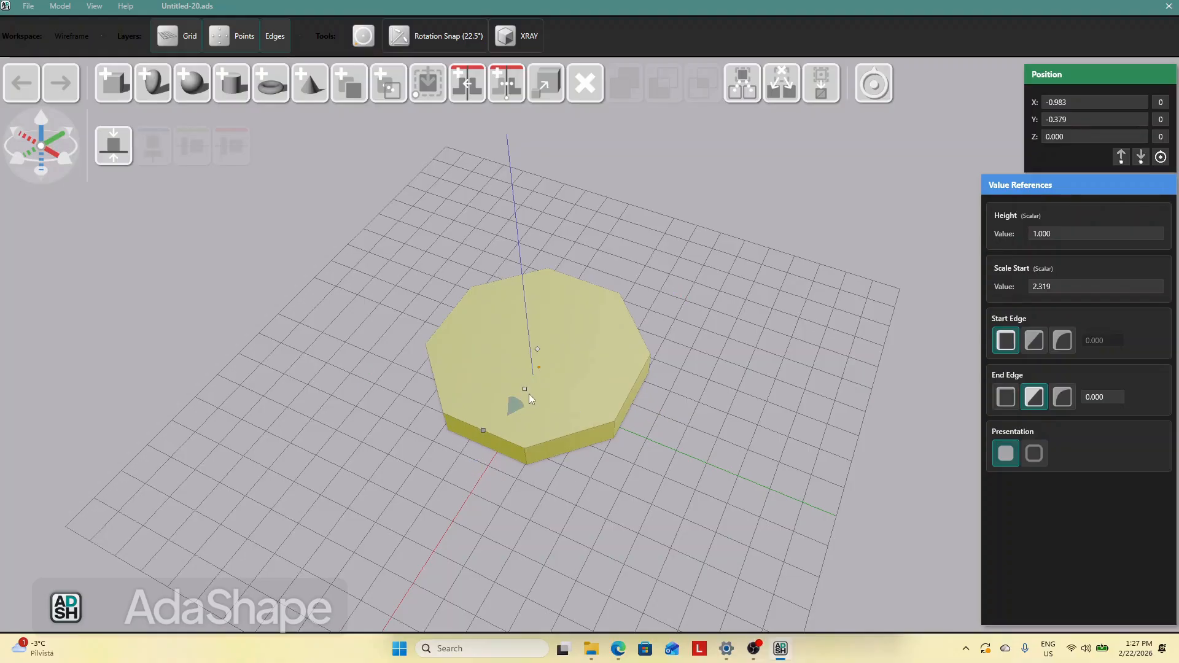
pyautogui.moveTo(515, 402); pyautogui.dragTo(511, 407)
pyautogui.moveTo(695, 429); pyautogui.dragTo(600, 356)
pyautogui.click(550, 348)
pyautogui.moveTo(542, 319); pyautogui.dragTo(541, 343)
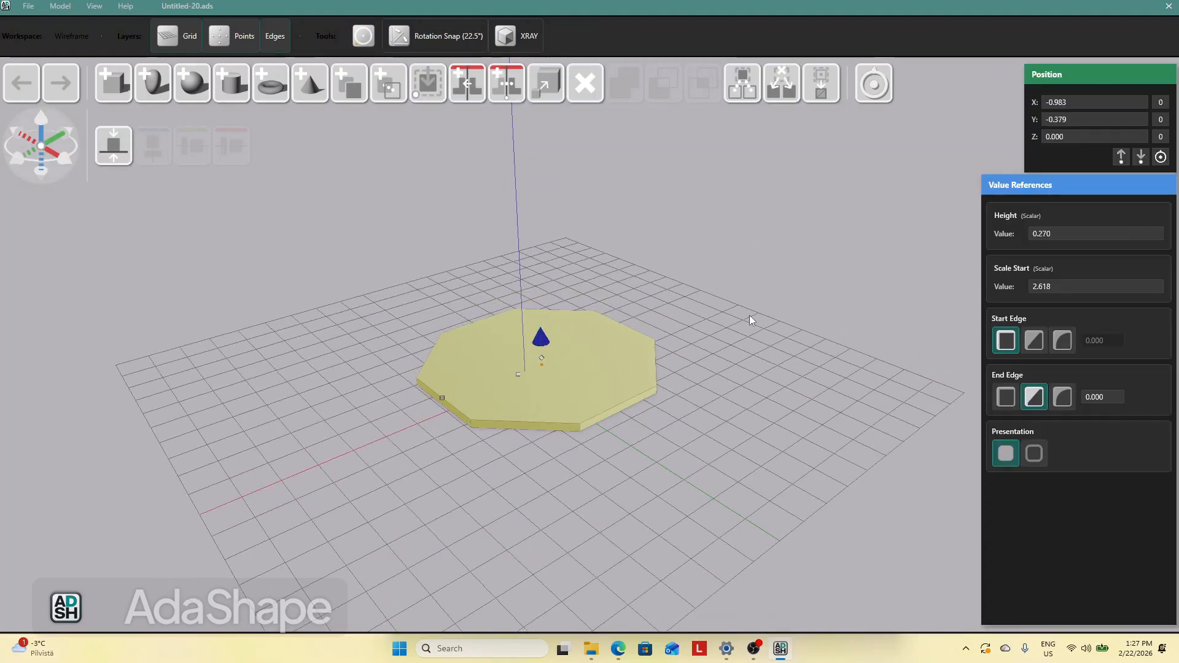
# Create a buffered outline copy of the flat octagon, forming an octagonal ring beside it
pyautogui.click(749, 315)
pyautogui.moveTo(621, 355); pyautogui.dragTo(631, 373)
pyautogui.click(824, 401)
pyautogui.click(617, 384)
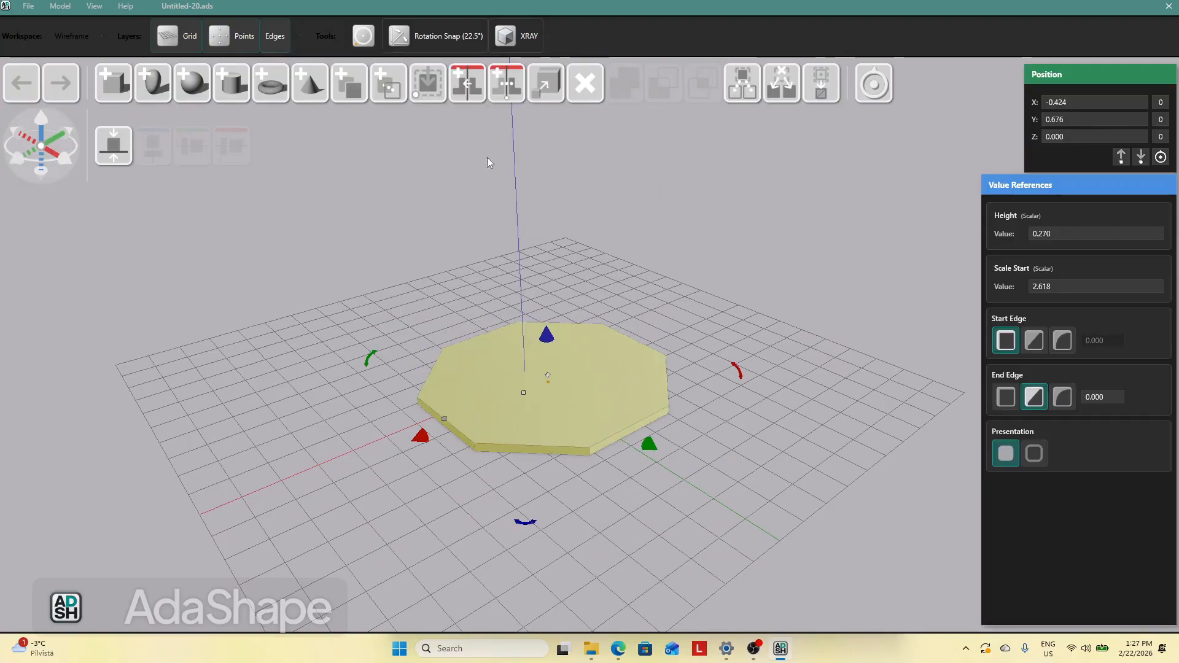
pyautogui.moveTo(371, 98); pyautogui.dragTo(669, 372)
pyautogui.click(1034, 453)
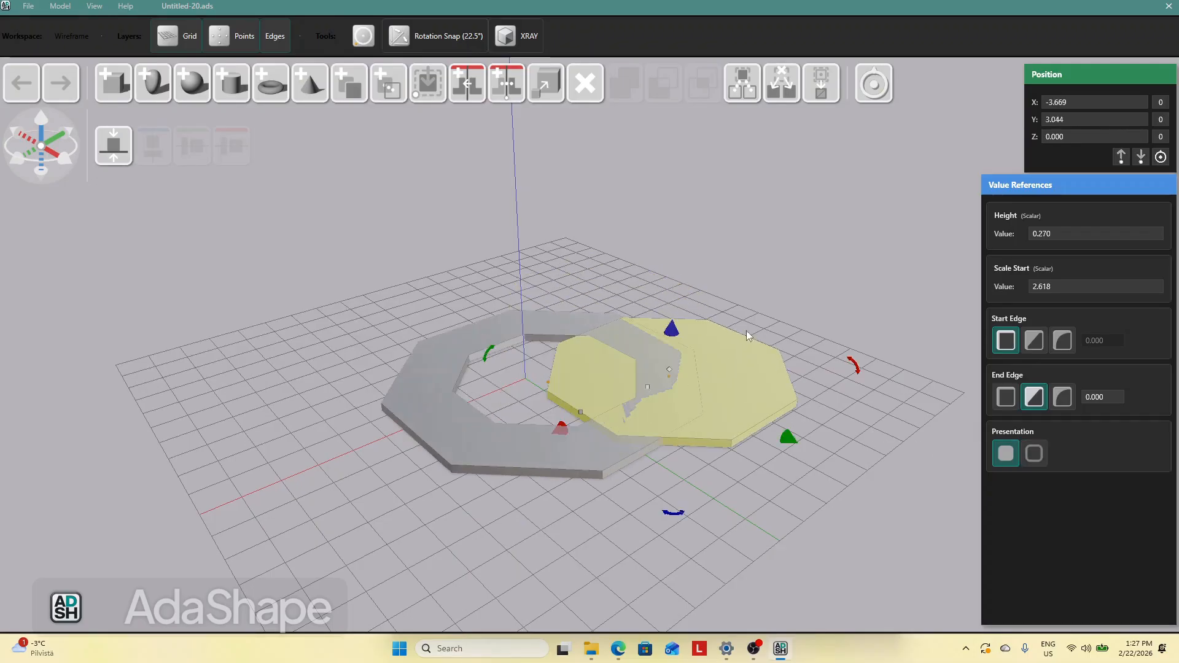
# Raise the octagonal ring's height to about 8.03 and set its buffer distance to 0.1
pyautogui.click(492, 331)
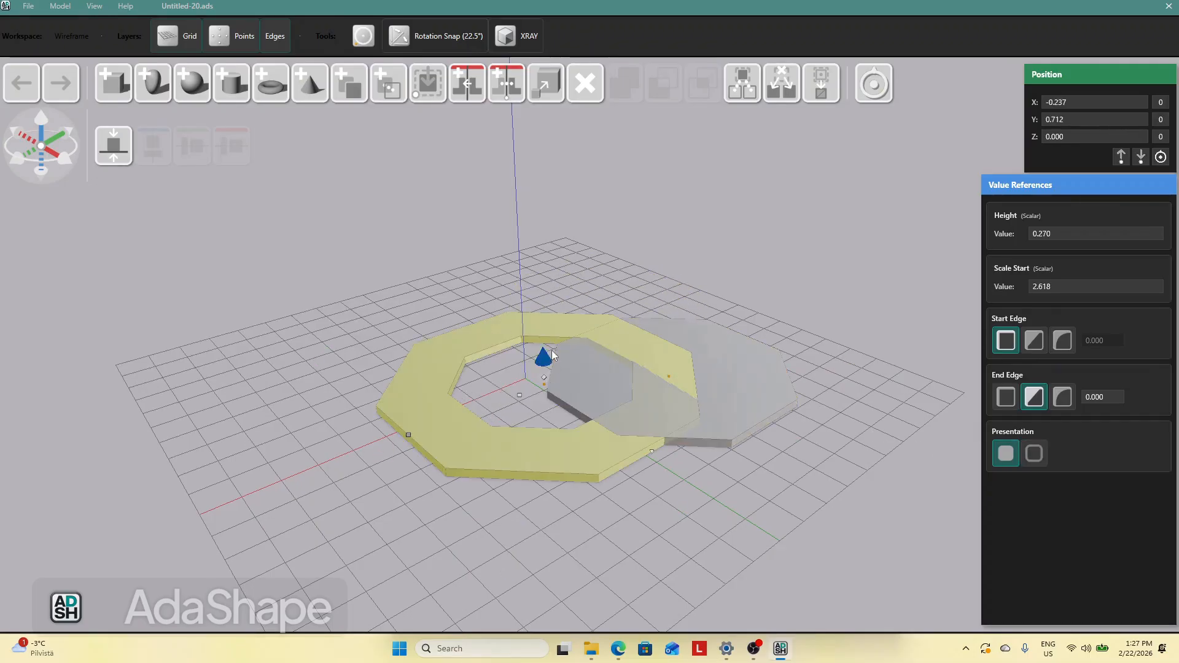
pyautogui.moveTo(544, 311); pyautogui.dragTo(543, 186)
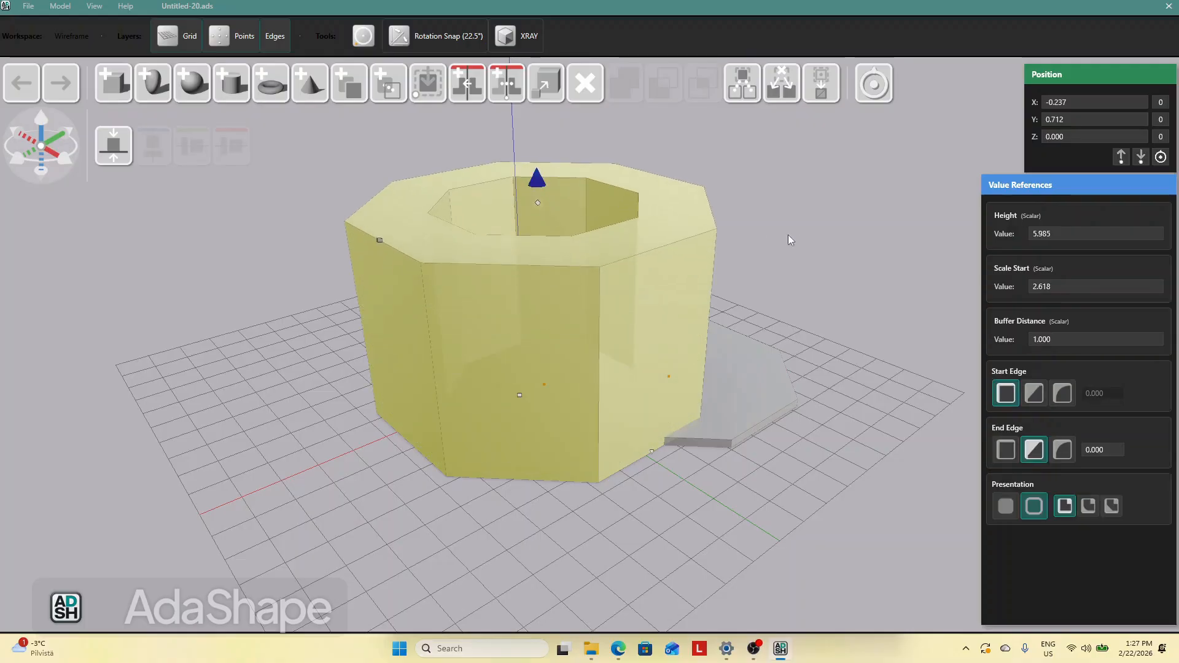
pyautogui.click(797, 252)
pyautogui.click(662, 297)
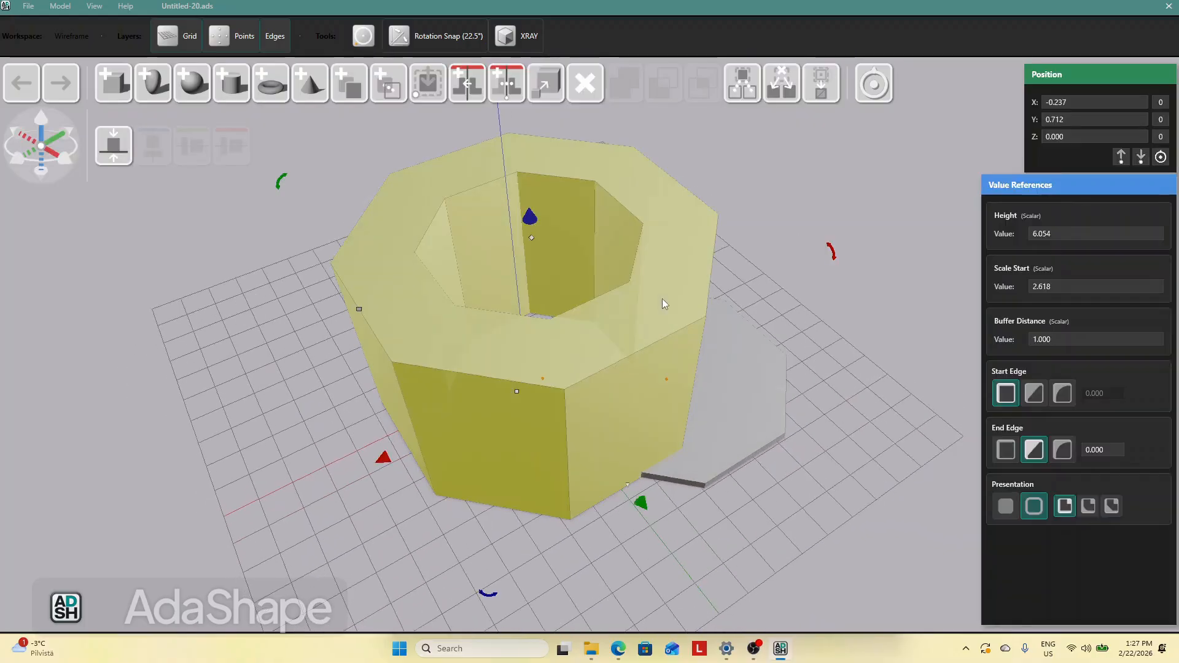
pyautogui.scroll(-4, 817, 444)
pyautogui.click(816, 418)
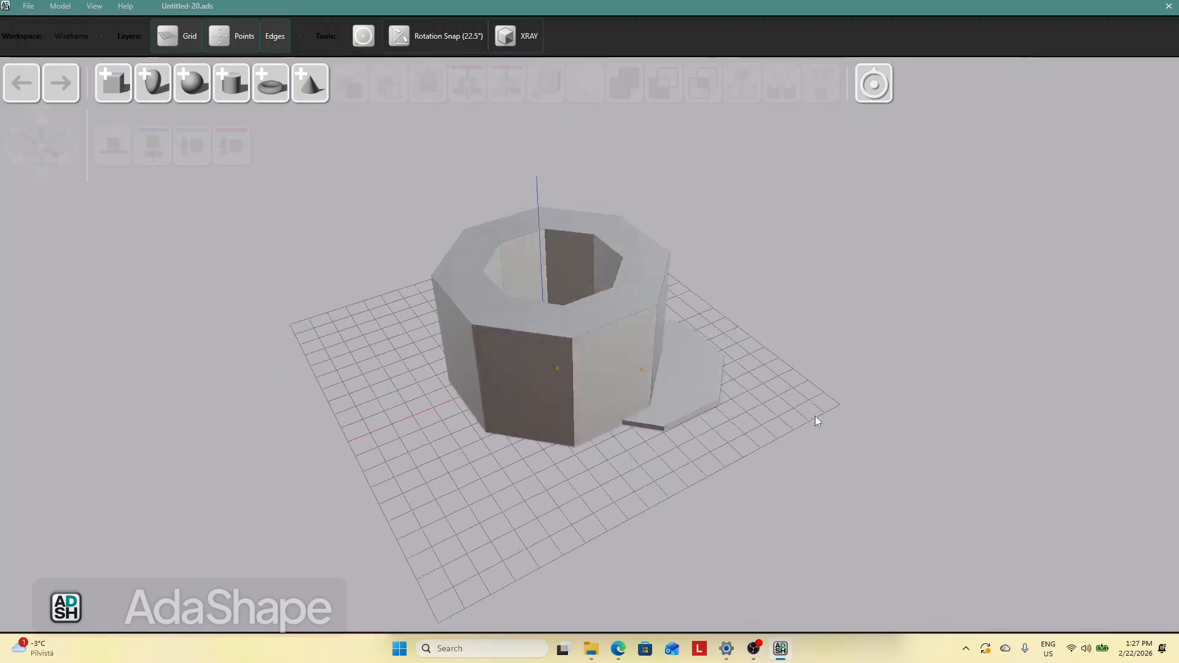
pyautogui.click(644, 322)
pyautogui.moveTo(553, 225); pyautogui.dragTo(678, 195)
pyautogui.click(721, 209)
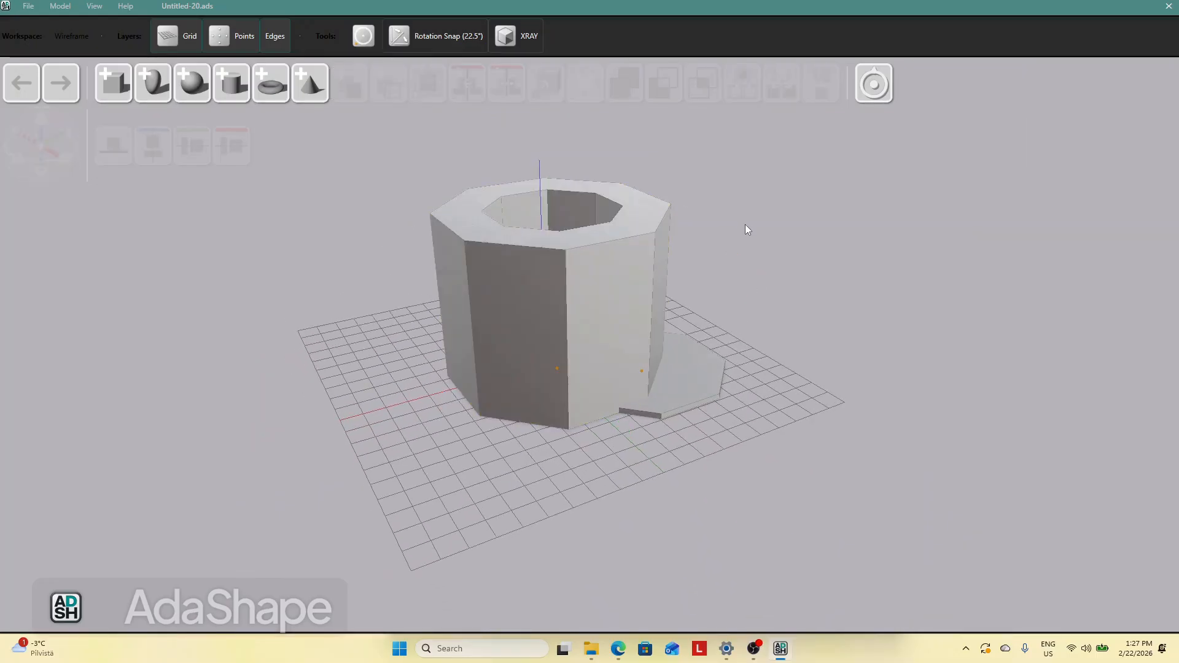
pyautogui.moveTo(745, 224); pyautogui.dragTo(742, 230, button='middle')
pyautogui.click(663, 253)
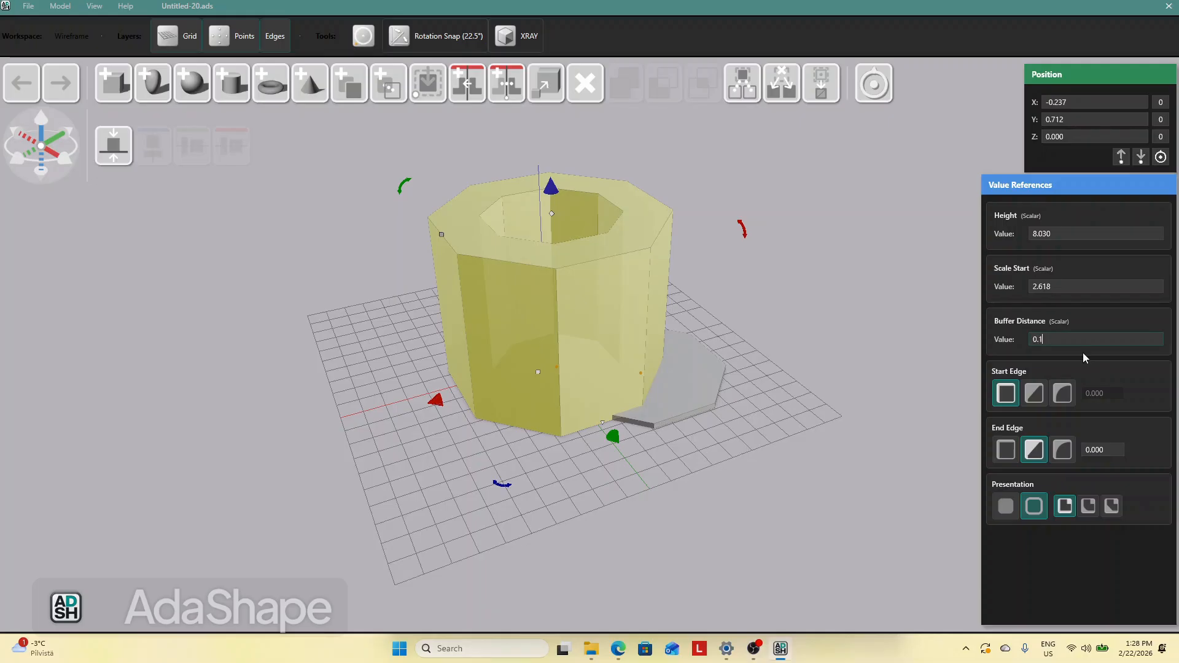
pyautogui.press('Return')
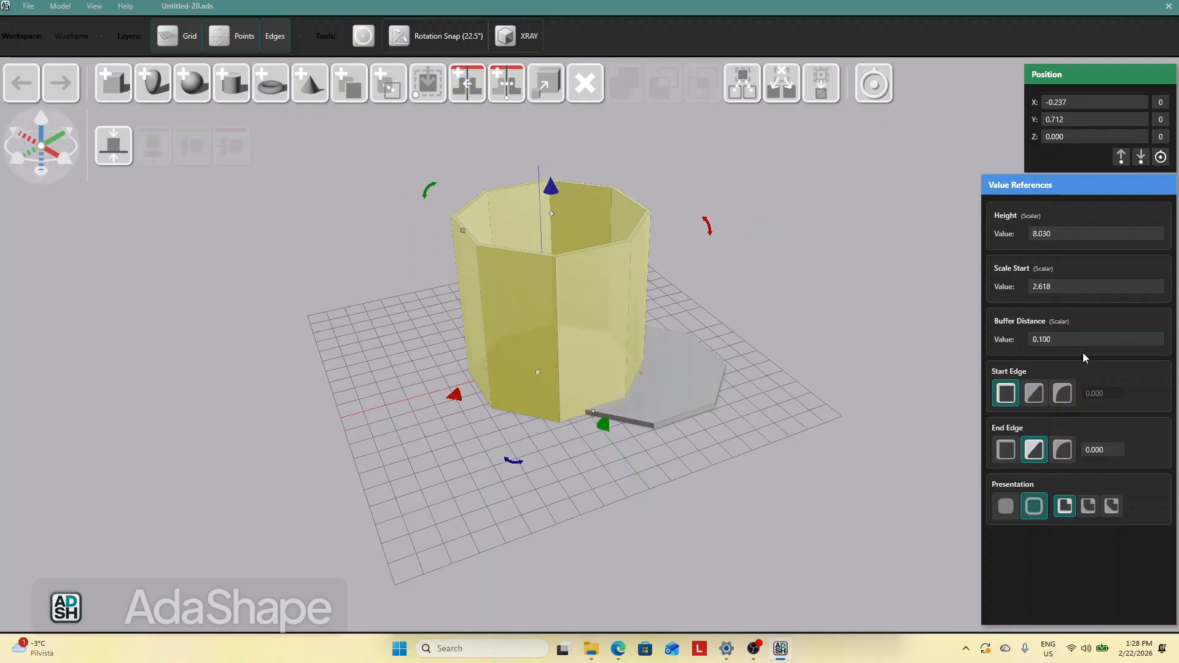
# Give the ring's end edge a chamfer of about 0.06
pyautogui.click(778, 267)
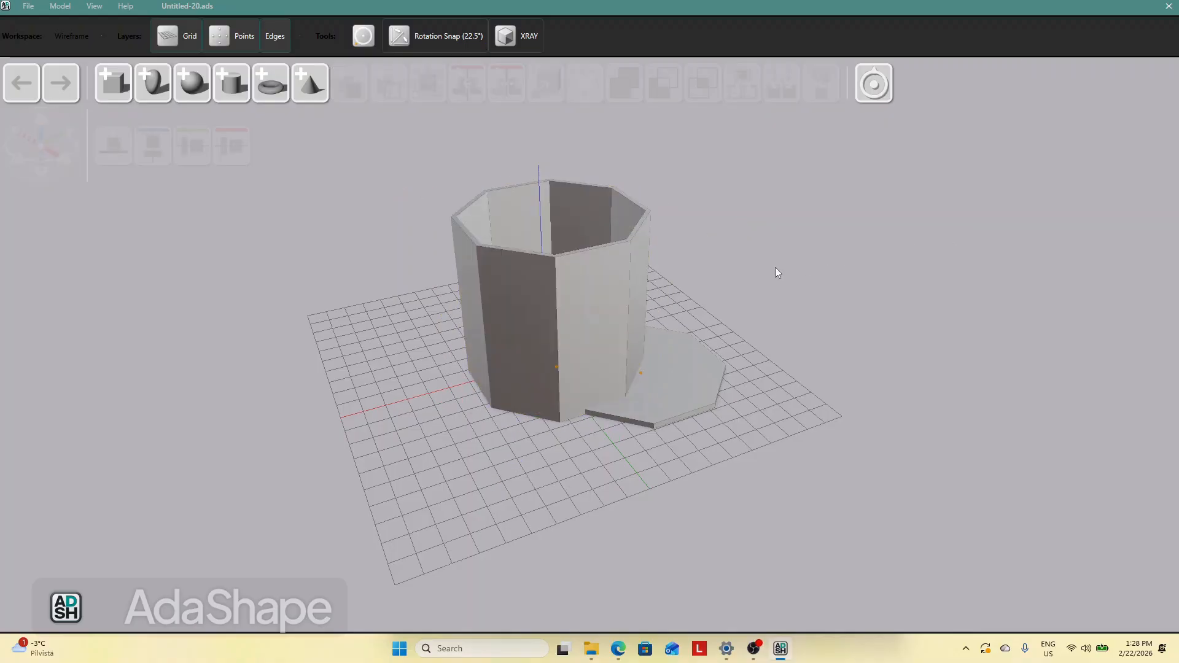
pyautogui.moveTo(714, 304); pyautogui.dragTo(665, 288, button='middle')
pyautogui.moveTo(624, 296); pyautogui.dragTo(714, 316)
pyautogui.click(775, 362)
pyautogui.scroll(6, 785, 380)
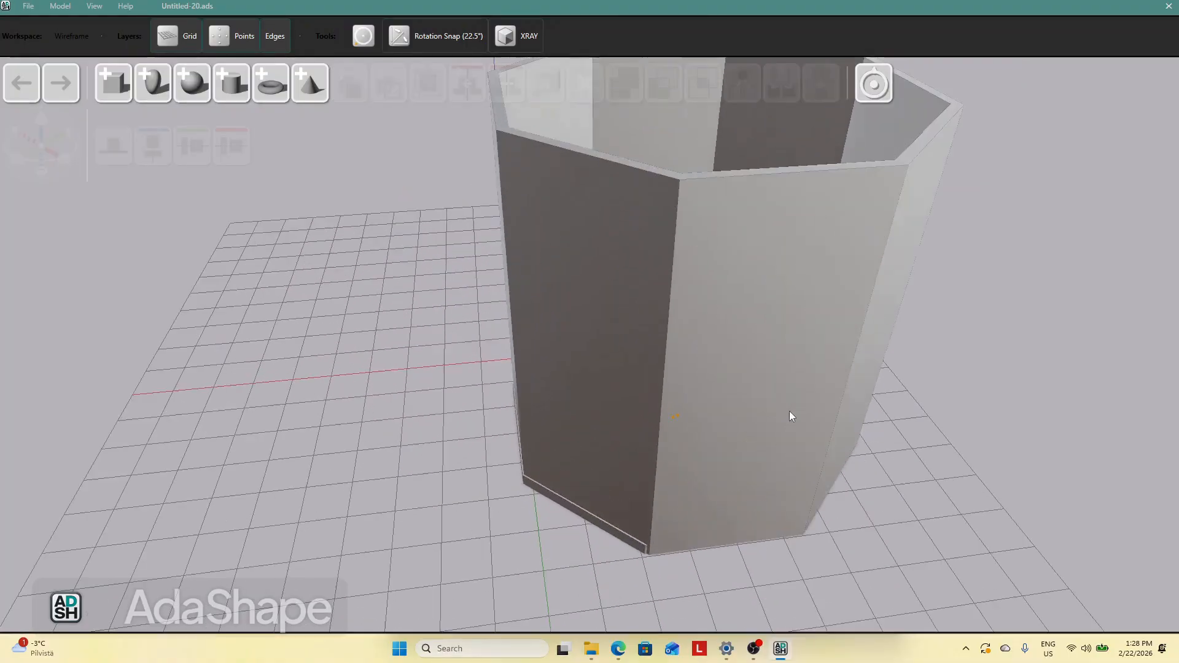
pyautogui.scroll(-2, 365, 309)
pyautogui.click(694, 339)
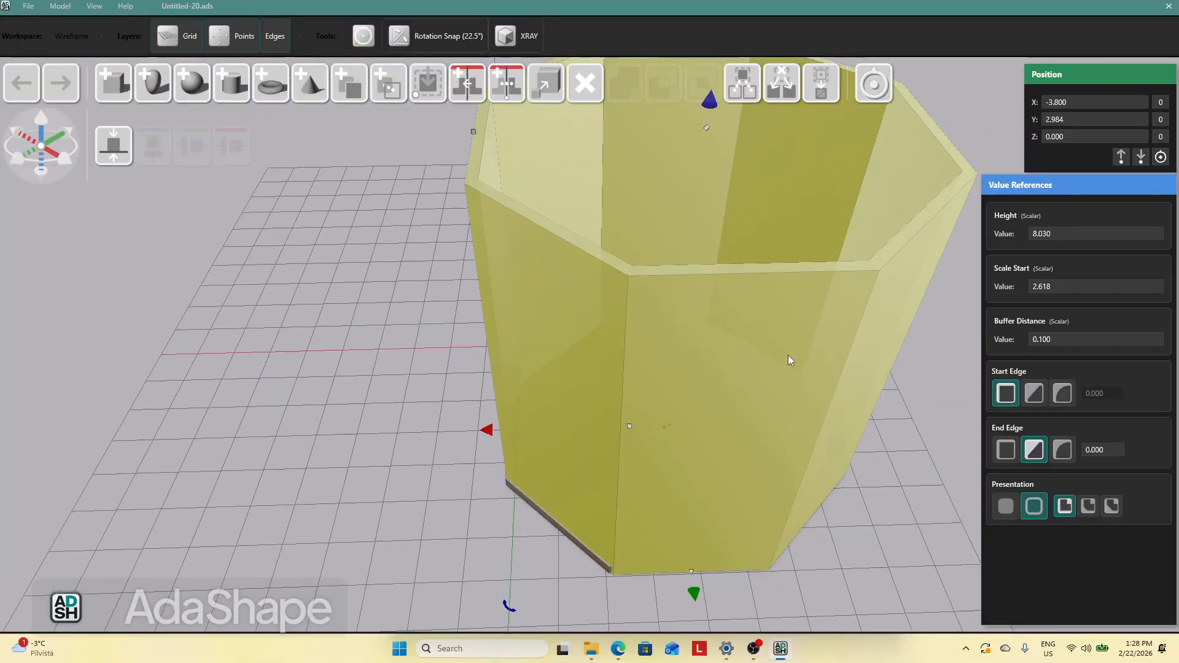
pyautogui.click(1030, 449)
pyautogui.moveTo(476, 147)
pyautogui.moveTo(478, 160); pyautogui.dragTo(404, 204)
pyautogui.moveTo(475, 163); pyautogui.dragTo(478, 165)
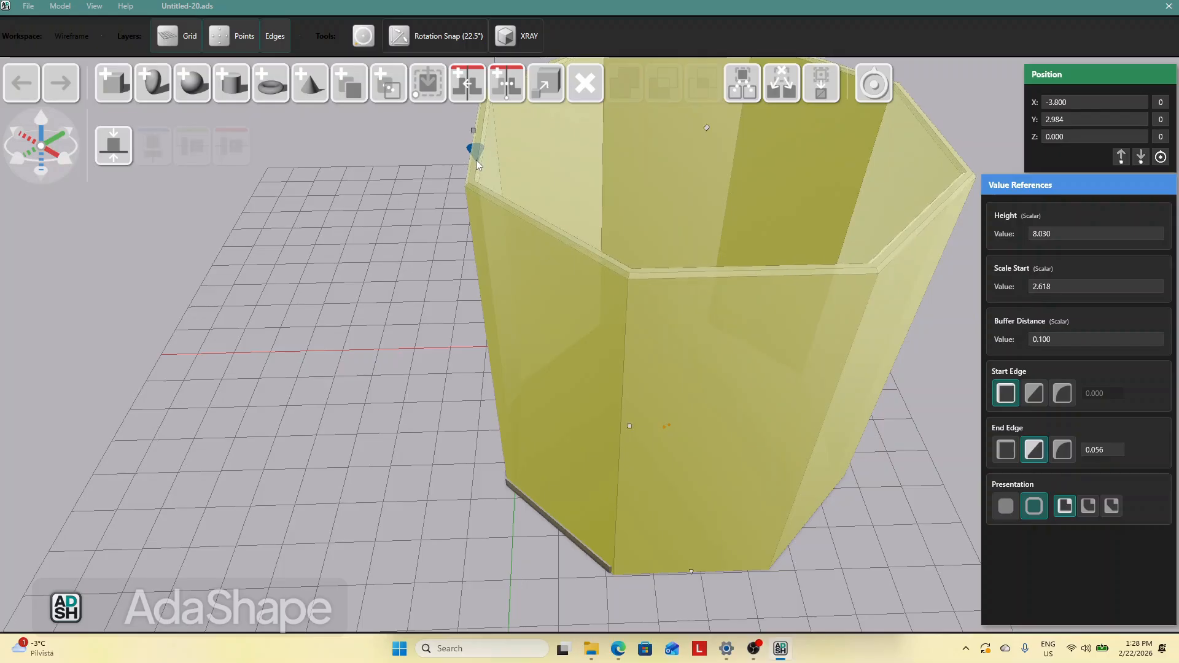
# Select the flat octagon and the ring together and combine them into one cup-shaped object
pyautogui.click(406, 220)
pyautogui.moveTo(406, 221); pyautogui.dragTo(613, 373, button='middle')
pyautogui.click(692, 374)
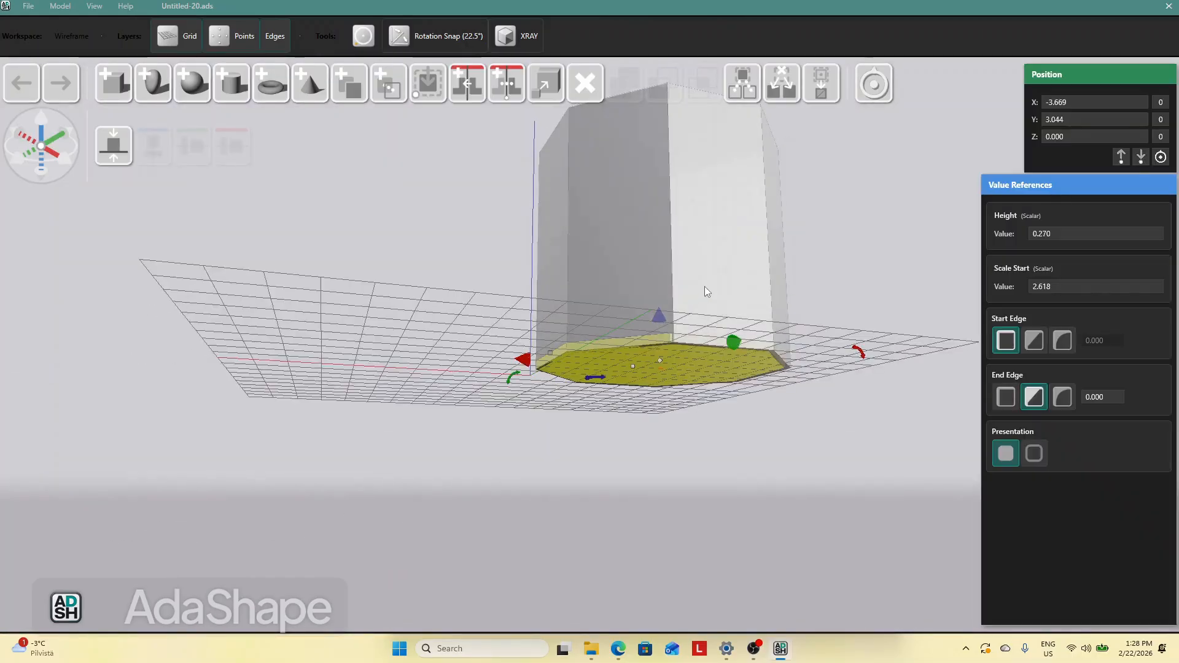
pyautogui.keyDown('shift'); pyautogui.click(699, 223); pyautogui.keyUp('shift')
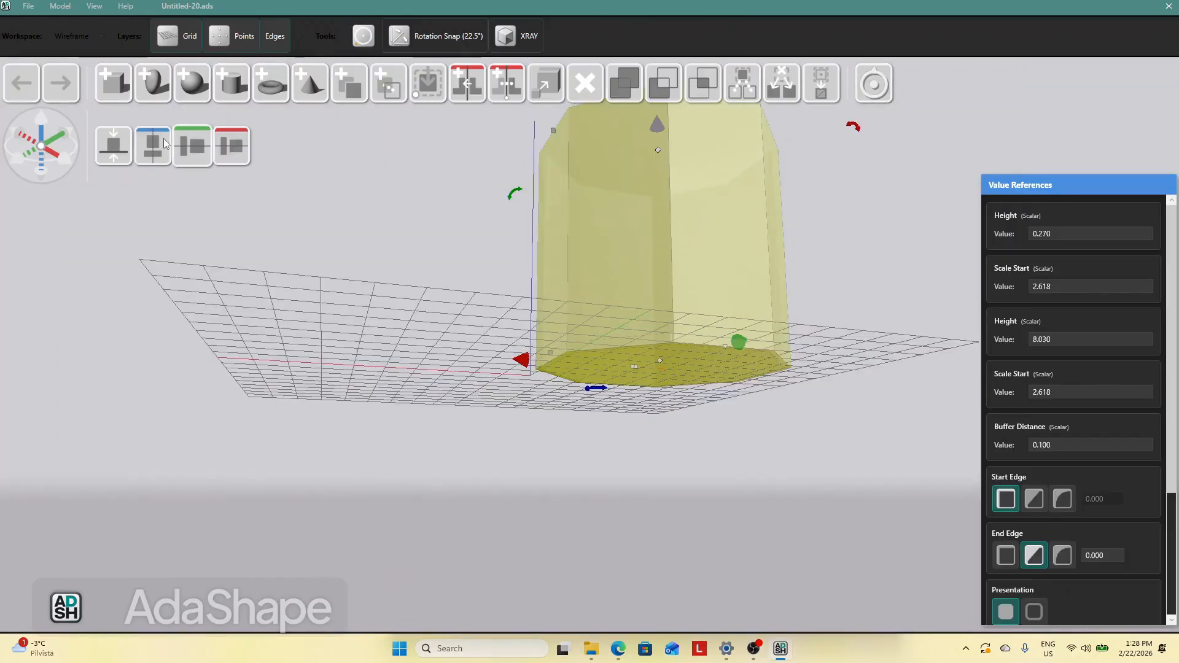
pyautogui.click(466, 250)
pyautogui.moveTo(440, 227); pyautogui.dragTo(584, 323, button='middle')
pyautogui.click(613, 301)
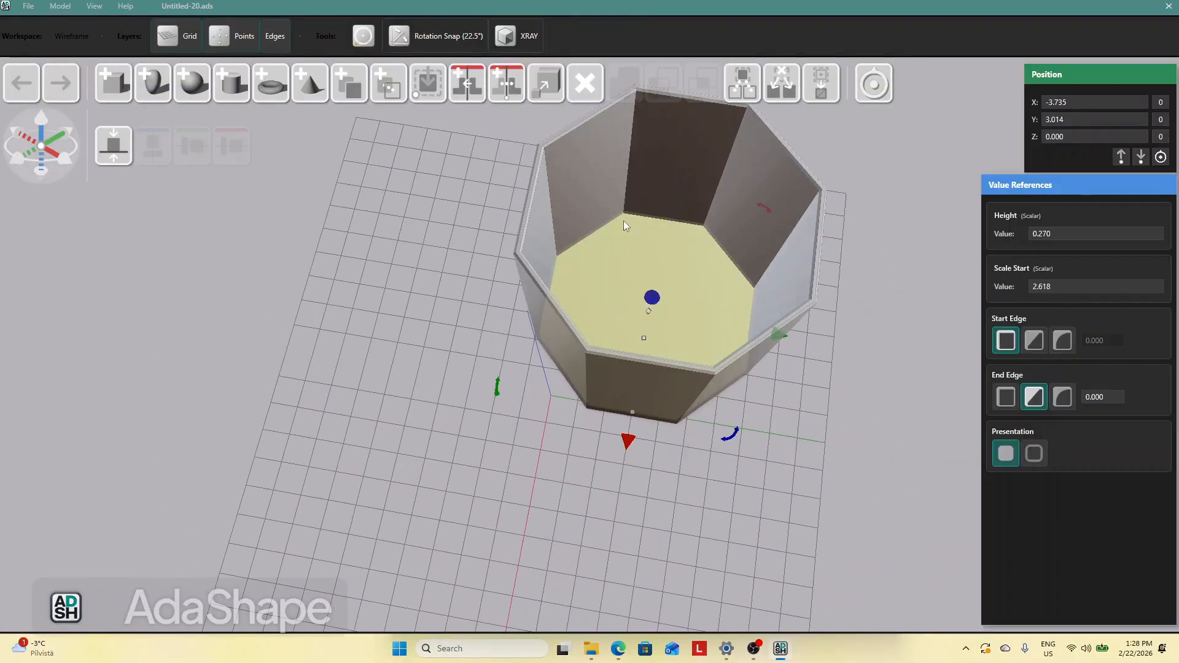
pyautogui.keyDown('shift'); pyautogui.click(624, 201); pyautogui.keyUp('shift')
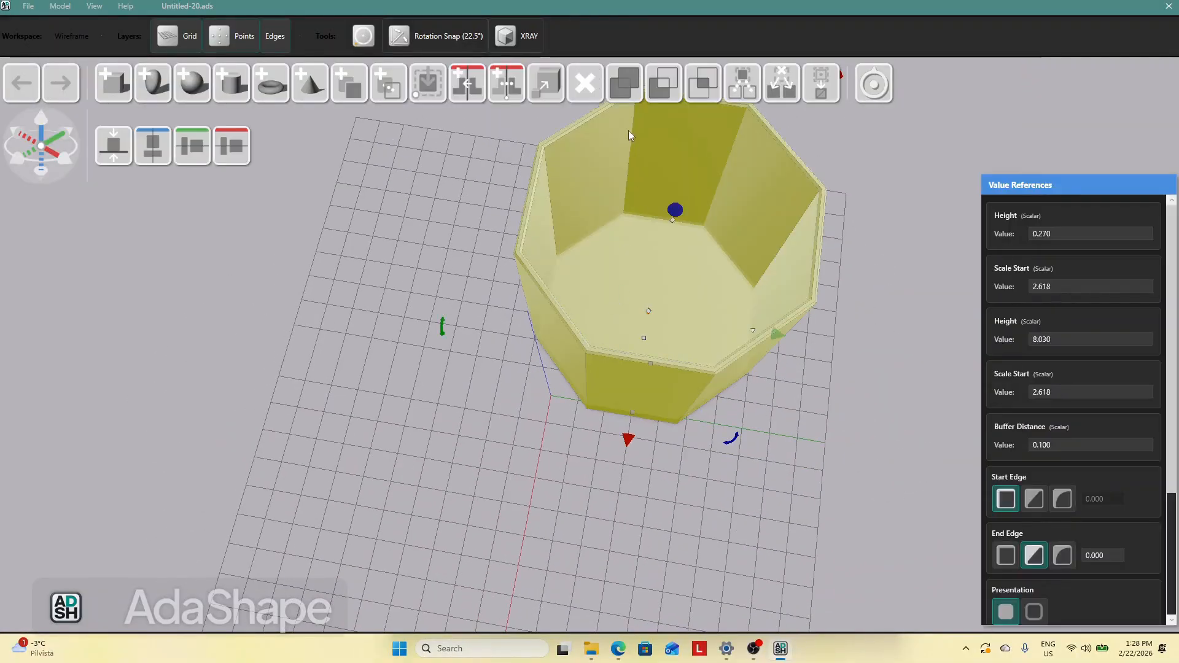
pyautogui.click(624, 83)
pyautogui.moveTo(761, 419); pyautogui.dragTo(746, 326, button='middle')
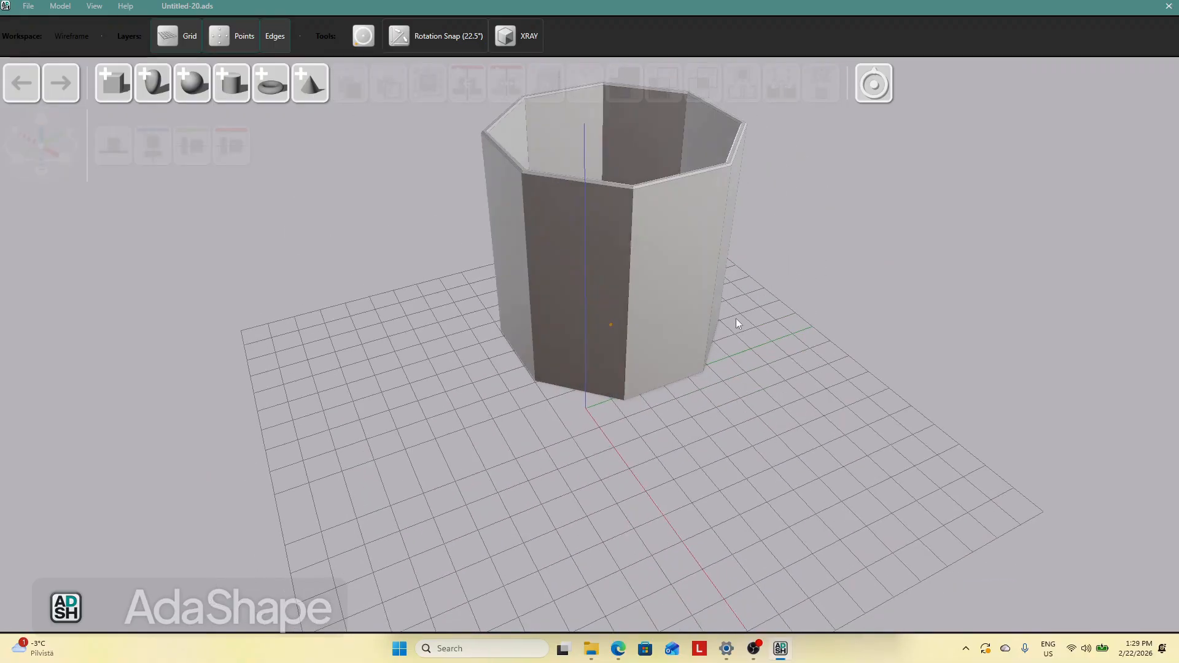
# Import stadium.svg into the scene by dropping it from the file explorer folder
pyautogui.click(659, 359)
pyautogui.click(826, 419)
pyautogui.moveTo(833, 419); pyautogui.dragTo(692, 581, button='middle')
pyautogui.click(592, 657)
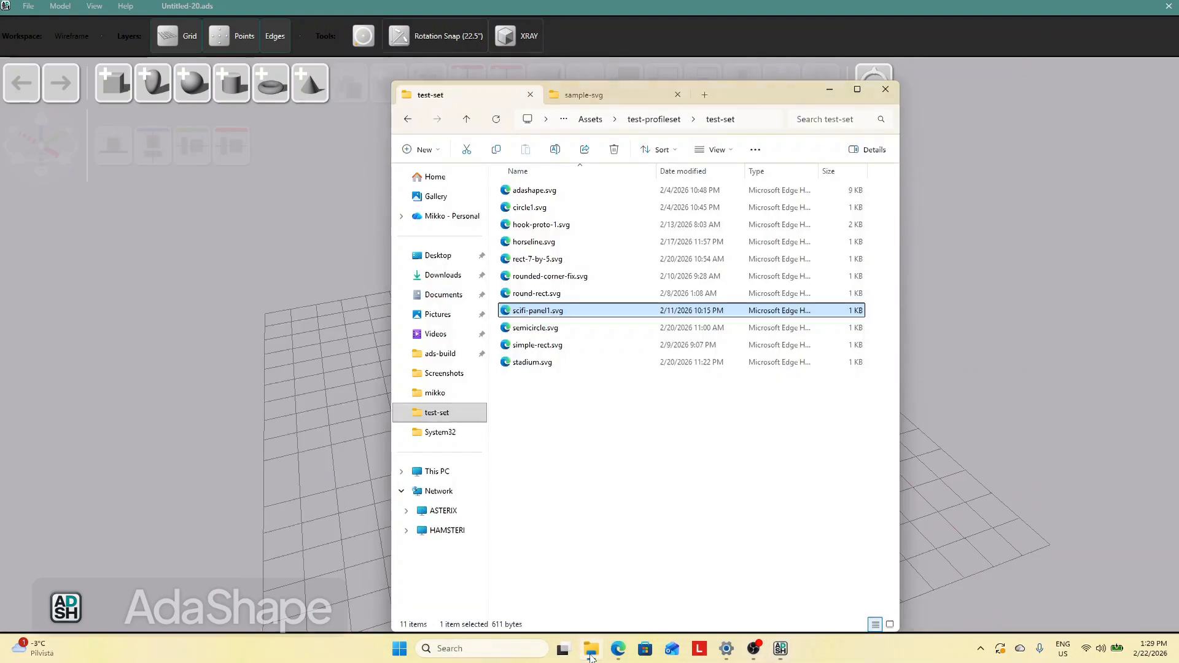
pyautogui.moveTo(534, 363); pyautogui.dragTo(905, 466)
# Move the stadium shape onto the grid in front of the cup
pyautogui.moveTo(676, 329); pyautogui.dragTo(864, 355)
pyautogui.moveTo(617, 385); pyautogui.dragTo(488, 386)
pyautogui.moveTo(578, 449); pyautogui.dragTo(768, 452)
pyautogui.moveTo(693, 200); pyautogui.dragTo(599, 232)
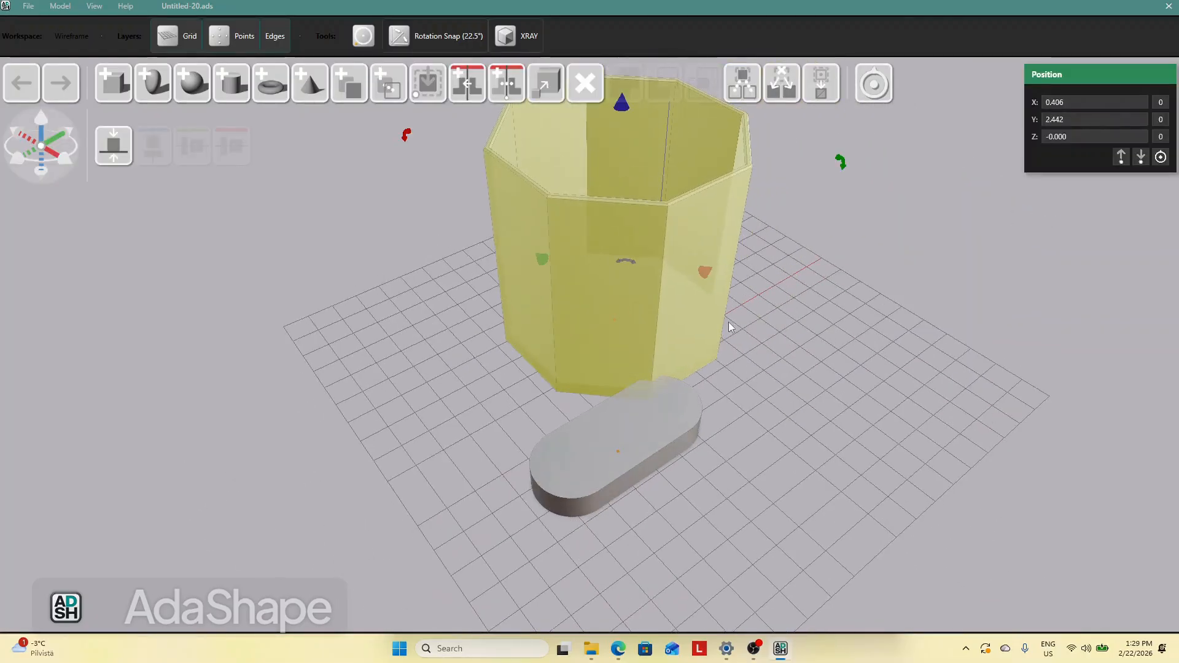
pyautogui.moveTo(642, 424); pyautogui.dragTo(809, 388)
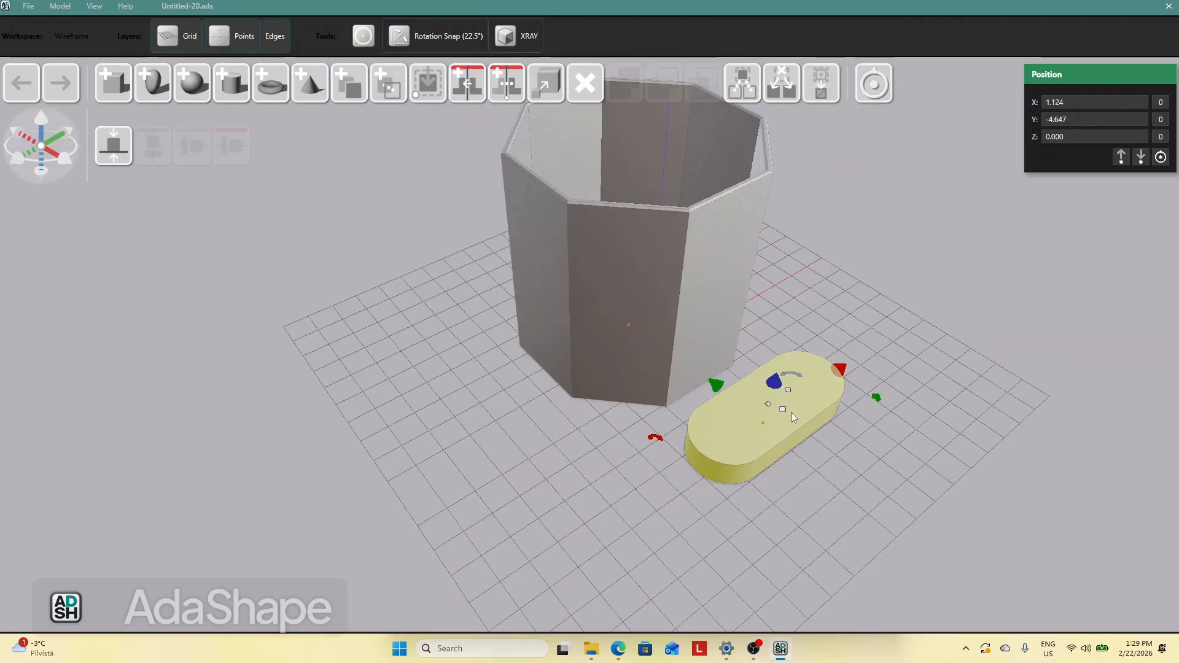
# Rotate the stadium shape slightly using its rotation handle
pyautogui.click(862, 390)
pyautogui.doubleClick(828, 392)
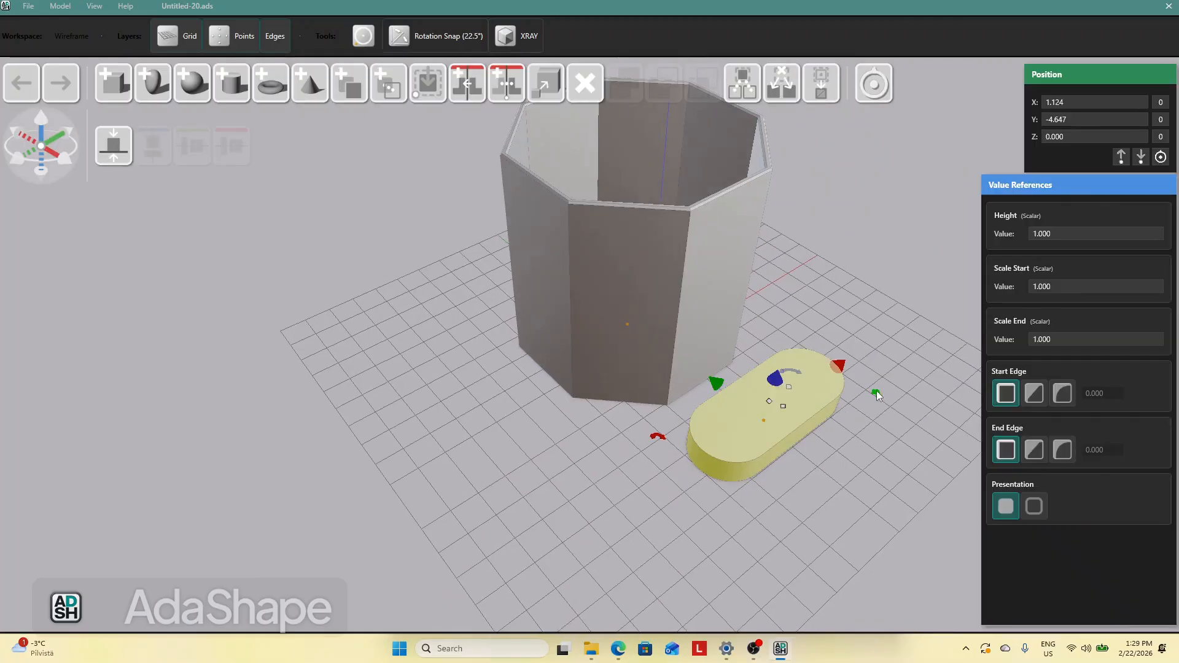
pyautogui.moveTo(878, 396); pyautogui.dragTo(810, 350)
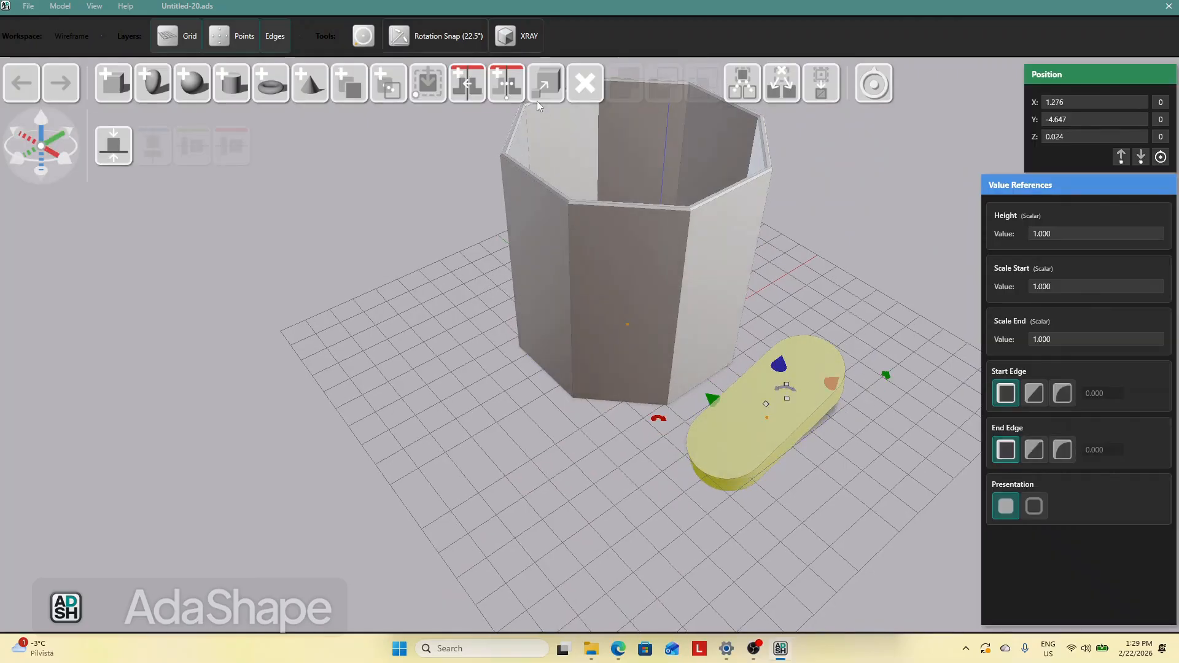
# With rotation snap enabled, undo the last rotation and rotate the stadium shape 90 degrees so it stands on its edge
pyautogui.click(447, 38)
pyautogui.click(22, 84)
pyautogui.moveTo(829, 442); pyautogui.dragTo(879, 448)
pyautogui.click(799, 394)
pyautogui.click(772, 323)
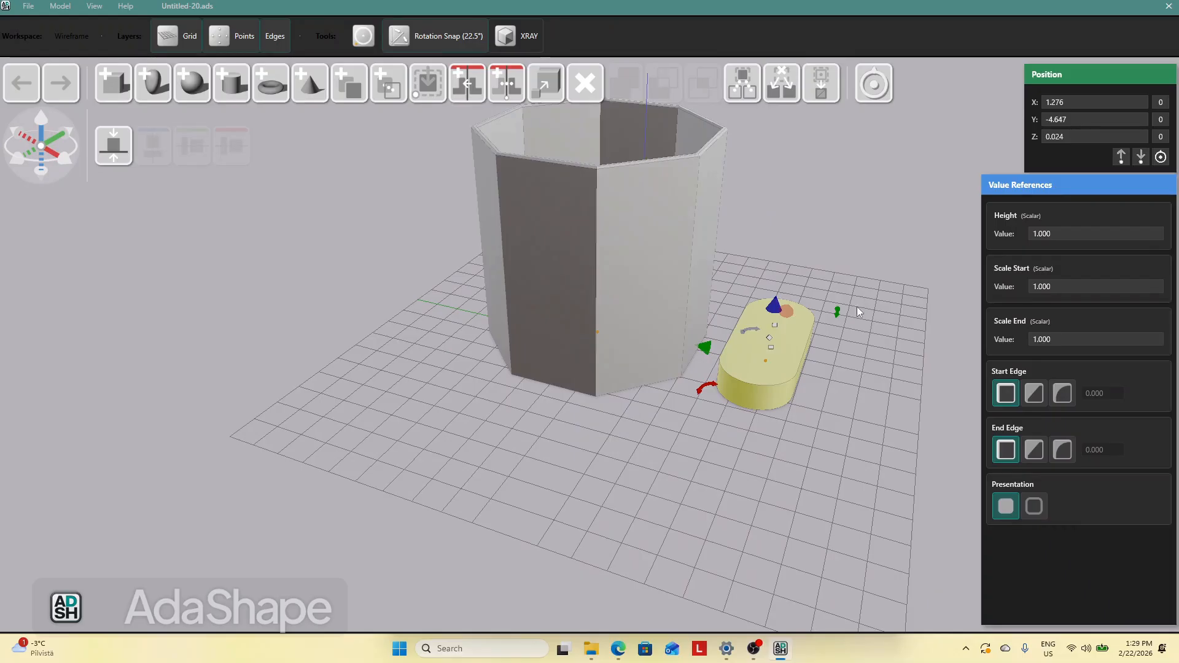
pyautogui.moveTo(703, 394); pyautogui.dragTo(735, 423)
pyautogui.moveTo(834, 418); pyautogui.dragTo(763, 426)
# Set the stadium's Scale Start and Scale End to 0.6
pyautogui.click(766, 427)
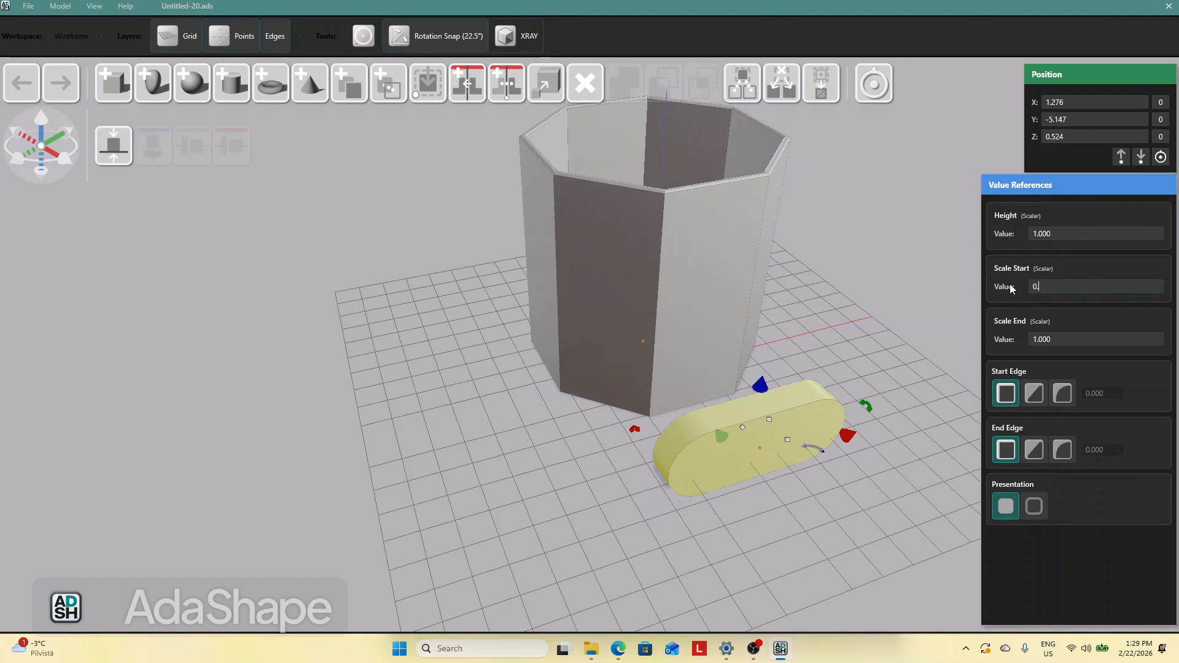
pyautogui.press('Return')
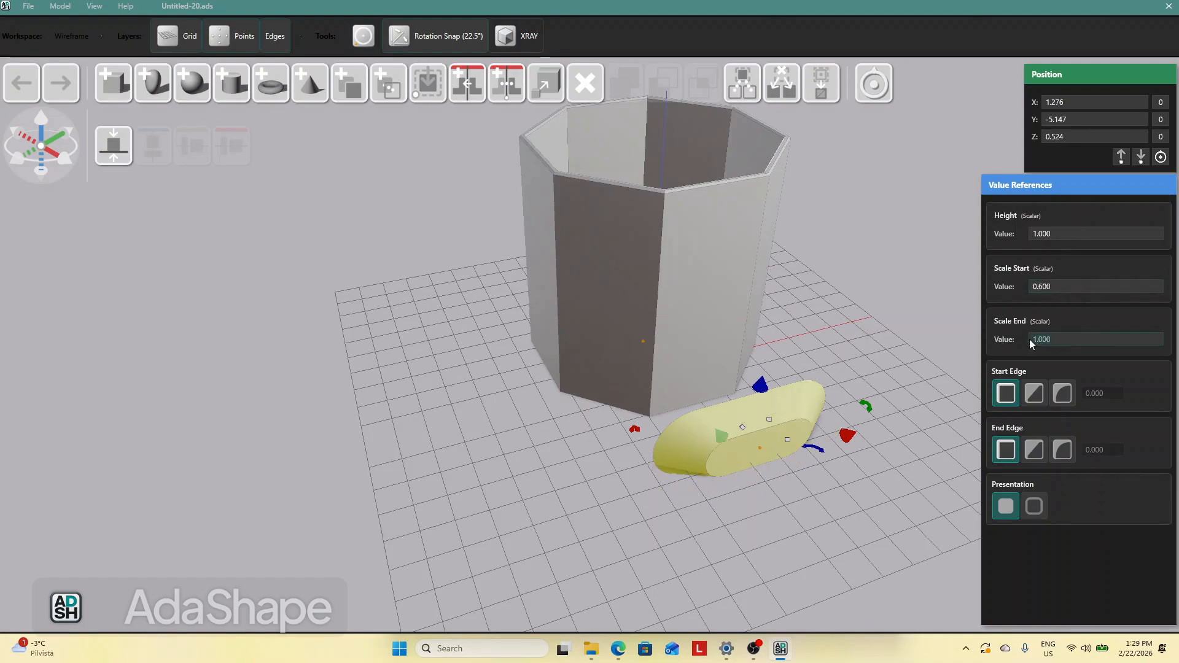
pyautogui.write('0.6')
pyautogui.press('Return')
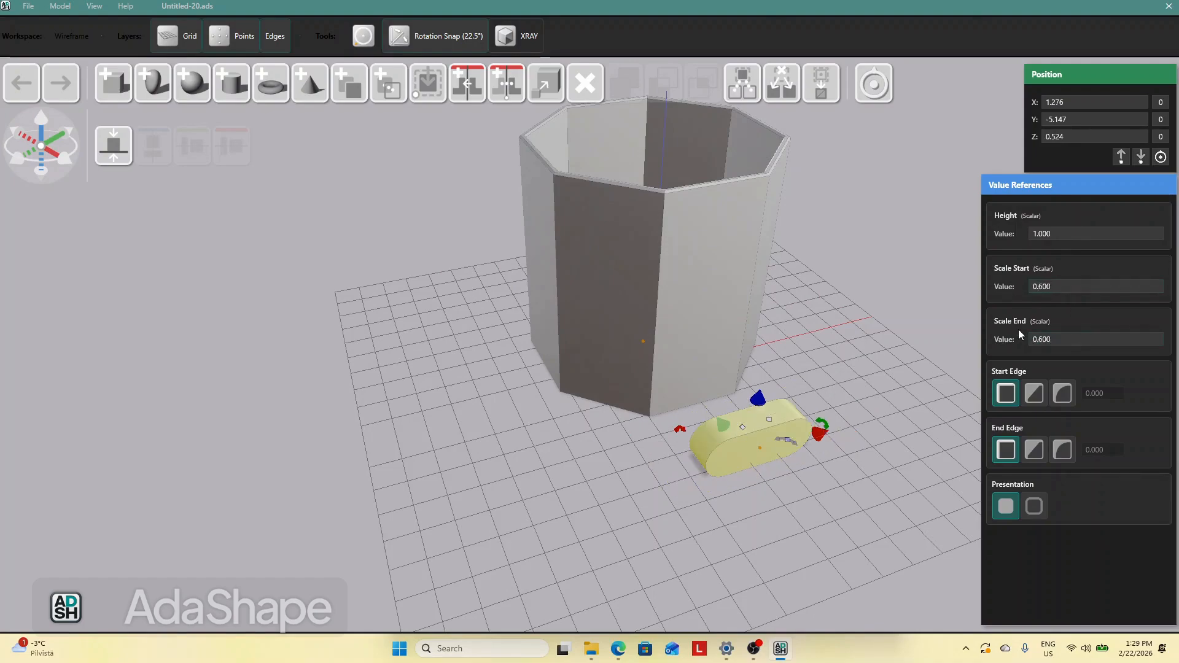
# Move the stadium up into the cup's front wall so it passes through the wall
pyautogui.moveTo(836, 300); pyautogui.dragTo(863, 310)
pyautogui.moveTo(790, 396); pyautogui.dragTo(713, 183)
pyautogui.moveTo(835, 199); pyautogui.dragTo(748, 226)
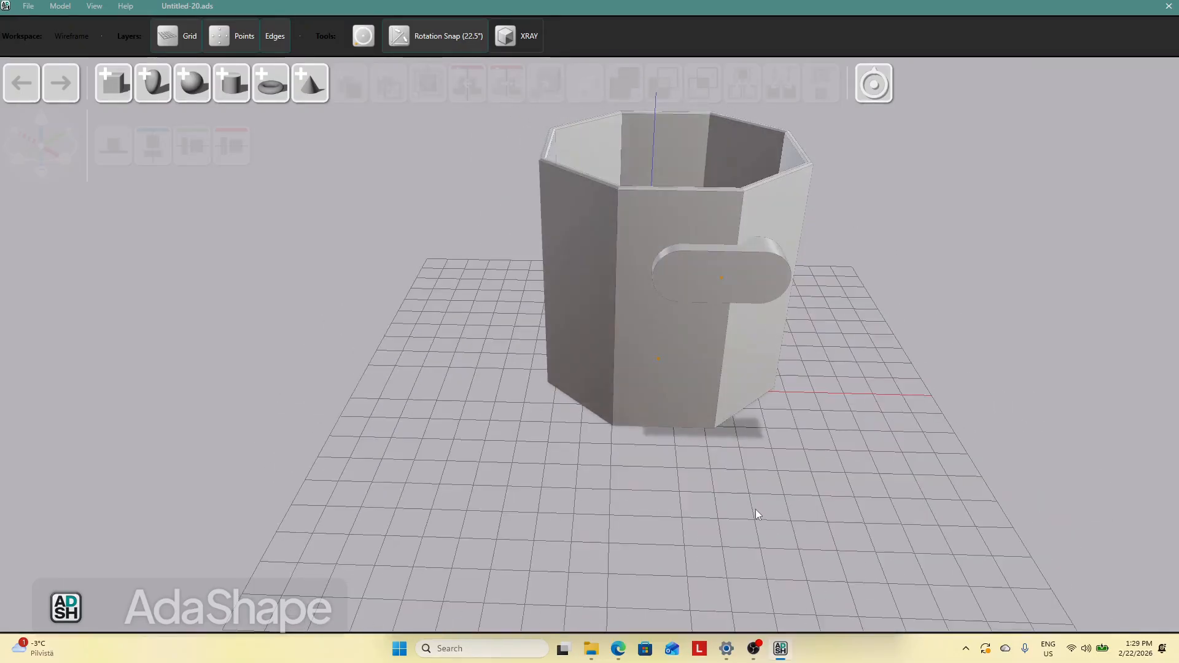
# Select the stadium together with the cup and subtract it from the cup to cut a handle hole
pyautogui.moveTo(756, 511); pyautogui.dragTo(768, 473)
pyautogui.click(765, 307)
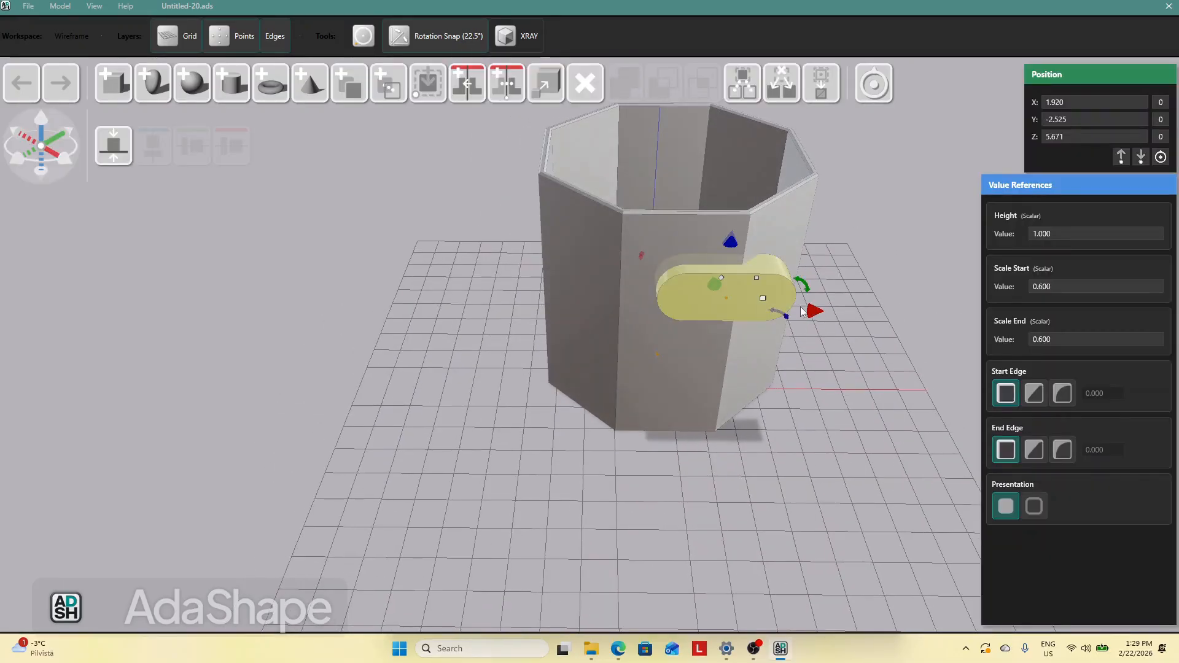
pyautogui.keyDown('shift'); pyautogui.click(804, 210); pyautogui.keyUp('shift')
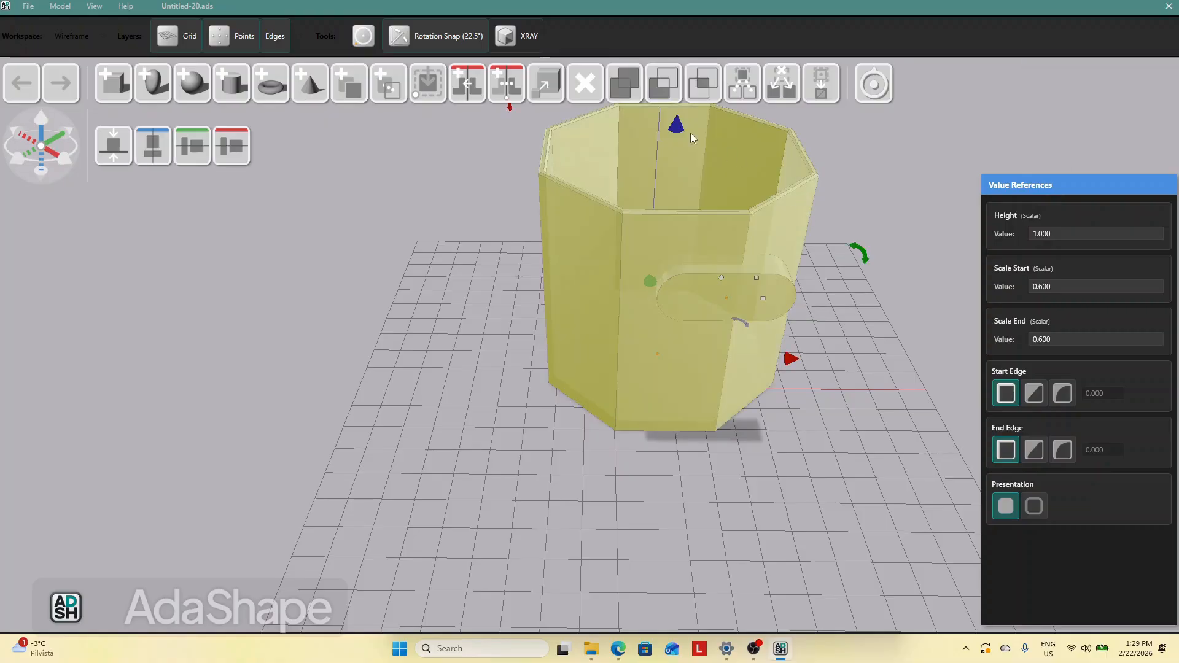
pyautogui.click(867, 215)
pyautogui.click(779, 236)
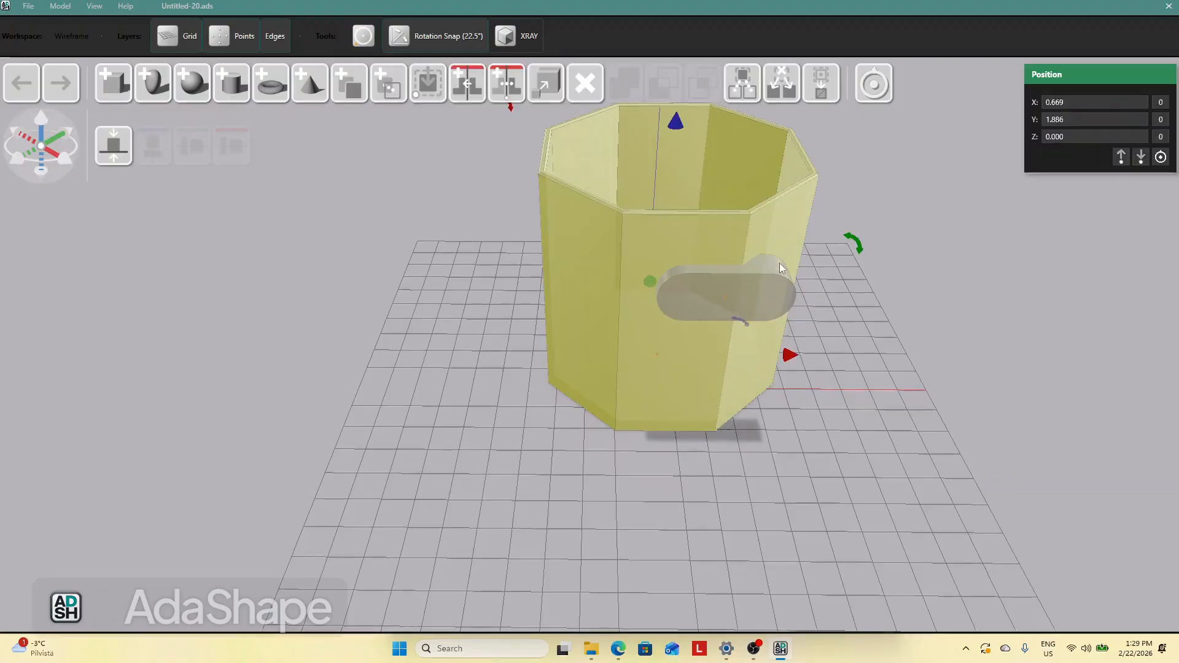
pyautogui.keyDown('shift'); pyautogui.click(776, 284); pyautogui.keyUp('shift')
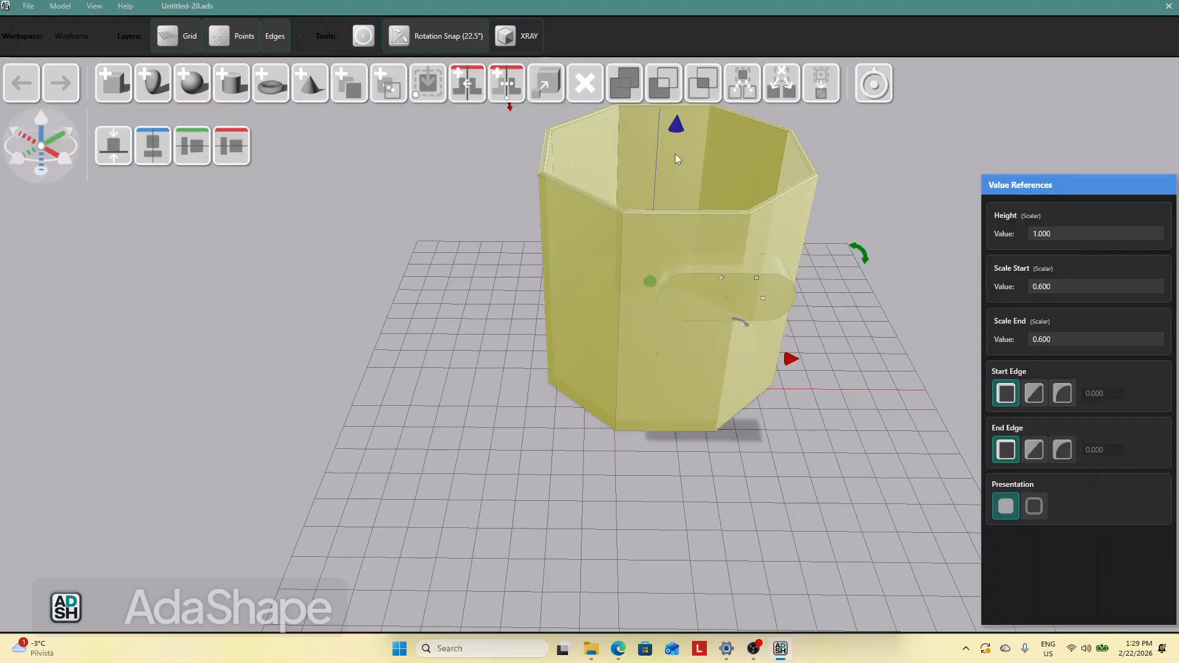
pyautogui.click(664, 91)
# Move the cut cup away from the grid origin
pyautogui.moveTo(875, 282); pyautogui.dragTo(924, 297, button='right')
pyautogui.moveTo(651, 311); pyautogui.dragTo(477, 301)
pyautogui.moveTo(700, 396); pyautogui.dragTo(651, 376)
pyautogui.click(559, 316)
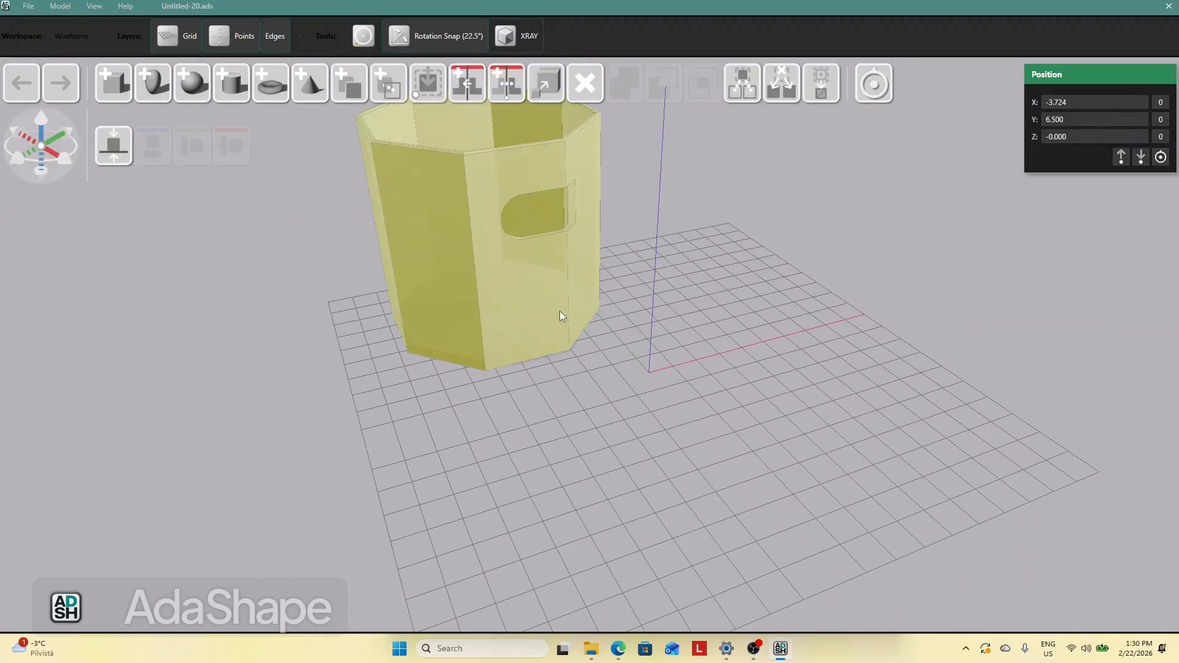
# Duplicate the cup with the hole and place the copy beside the original
pyautogui.click(401, 99)
pyautogui.click(749, 450)
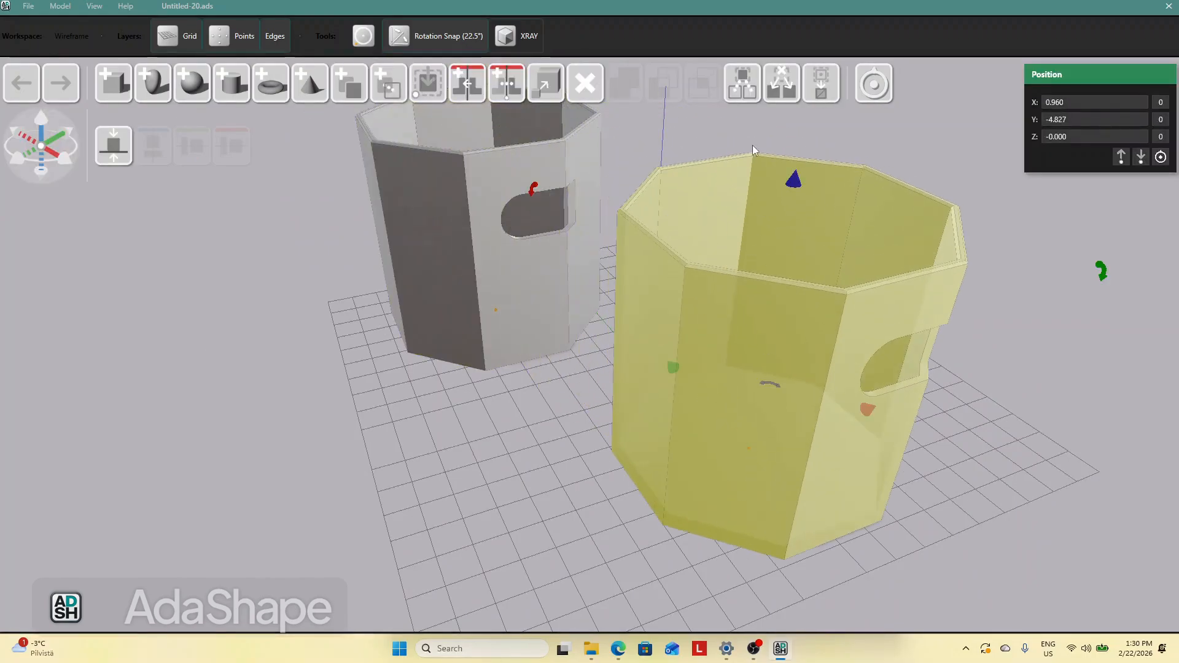
pyautogui.click(735, 91)
pyautogui.moveTo(867, 336); pyautogui.dragTo(782, 338, button='middle')
pyautogui.moveTo(775, 323); pyautogui.dragTo(1012, 413)
pyautogui.click(767, 519)
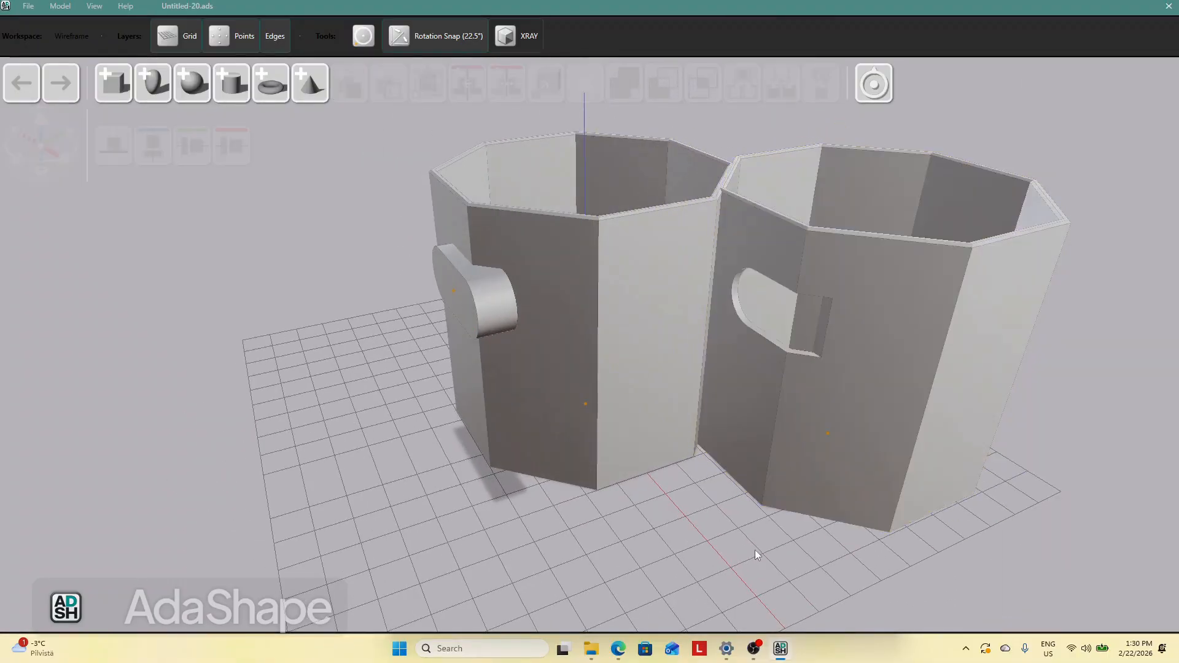
# Move the stadium on the left cup outward along its axis so it sticks out of the wall
pyautogui.scroll(-3, 754, 550)
pyautogui.moveTo(765, 526)
pyautogui.mouseDown(button='middle')
pyautogui.moveTo(742, 521)
pyautogui.moveTo(761, 514)
pyautogui.mouseUp(button='middle')
pyautogui.moveTo(791, 339); pyautogui.dragTo(848, 356)
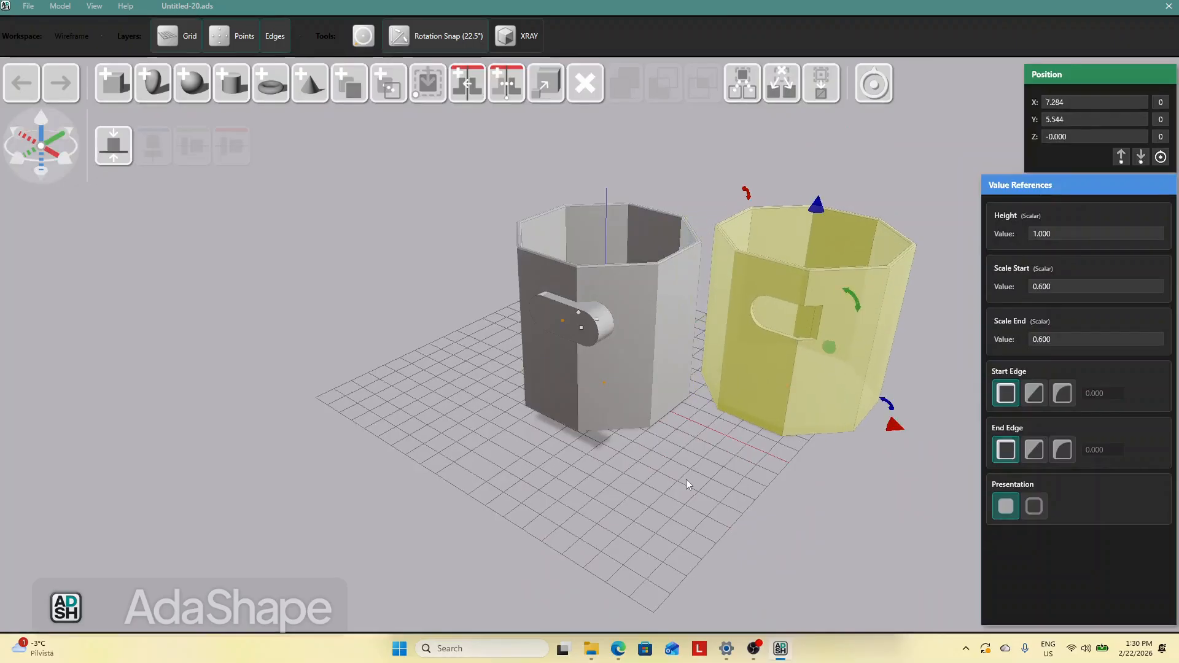
pyautogui.click(685, 479)
pyautogui.click(595, 338)
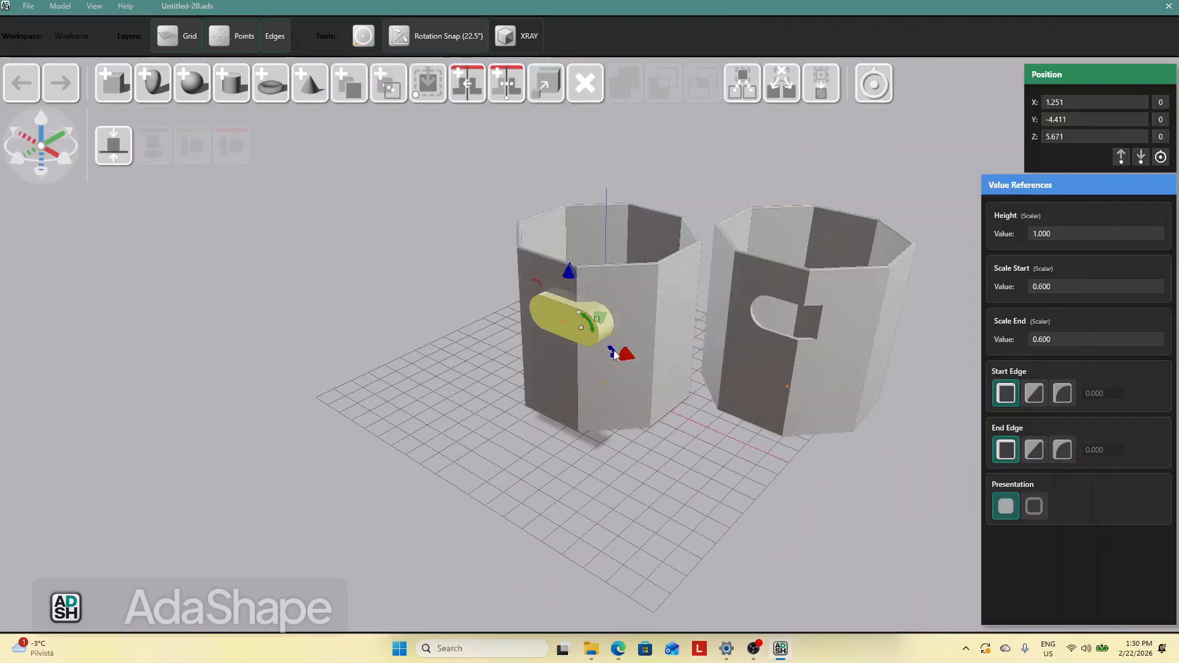
pyautogui.moveTo(625, 358); pyautogui.dragTo(609, 350)
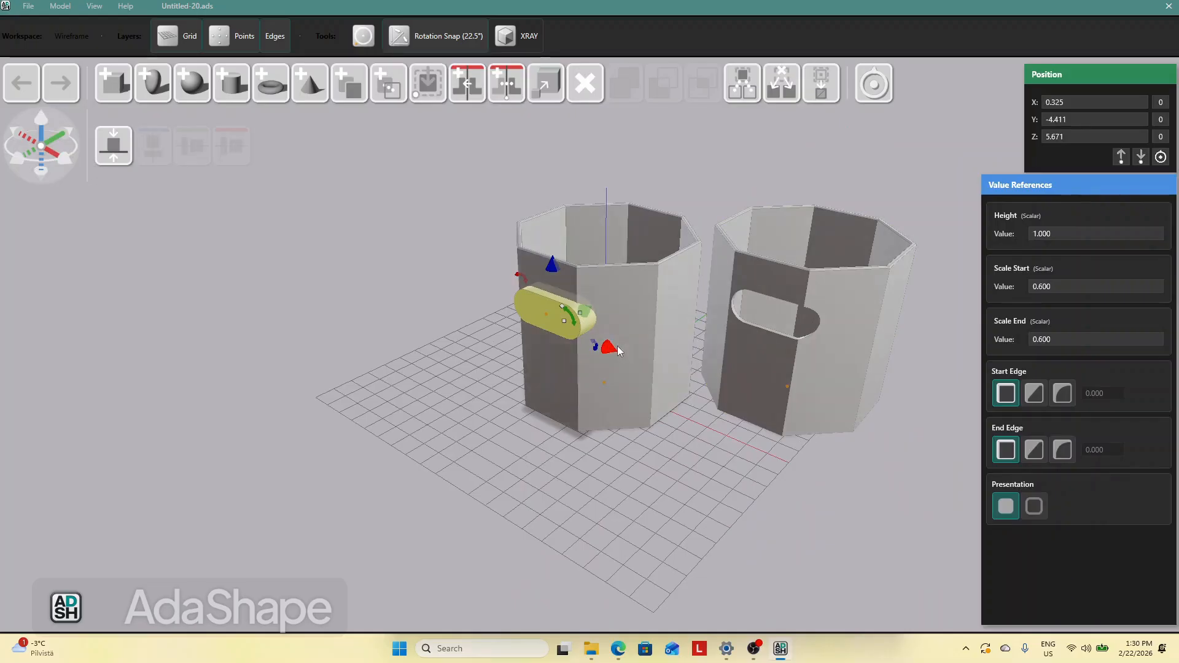
pyautogui.moveTo(609, 348); pyautogui.dragTo(606, 348)
pyautogui.moveTo(688, 447)
pyautogui.mouseDown()
pyautogui.moveTo(727, 427)
pyautogui.moveTo(696, 422)
pyautogui.moveTo(681, 448)
pyautogui.moveTo(737, 438)
pyautogui.moveTo(709, 419)
pyautogui.moveTo(679, 444)
pyautogui.moveTo(720, 456)
pyautogui.moveTo(694, 451)
pyautogui.mouseUp()
pyautogui.click(538, 308)
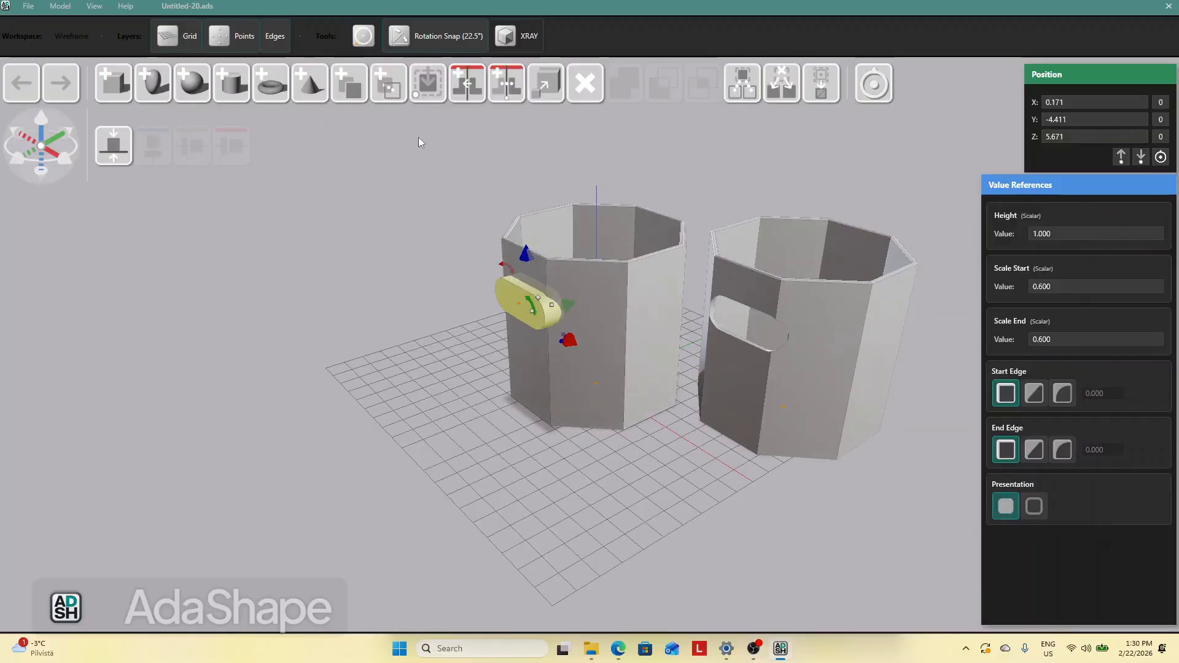
pyautogui.click(429, 363)
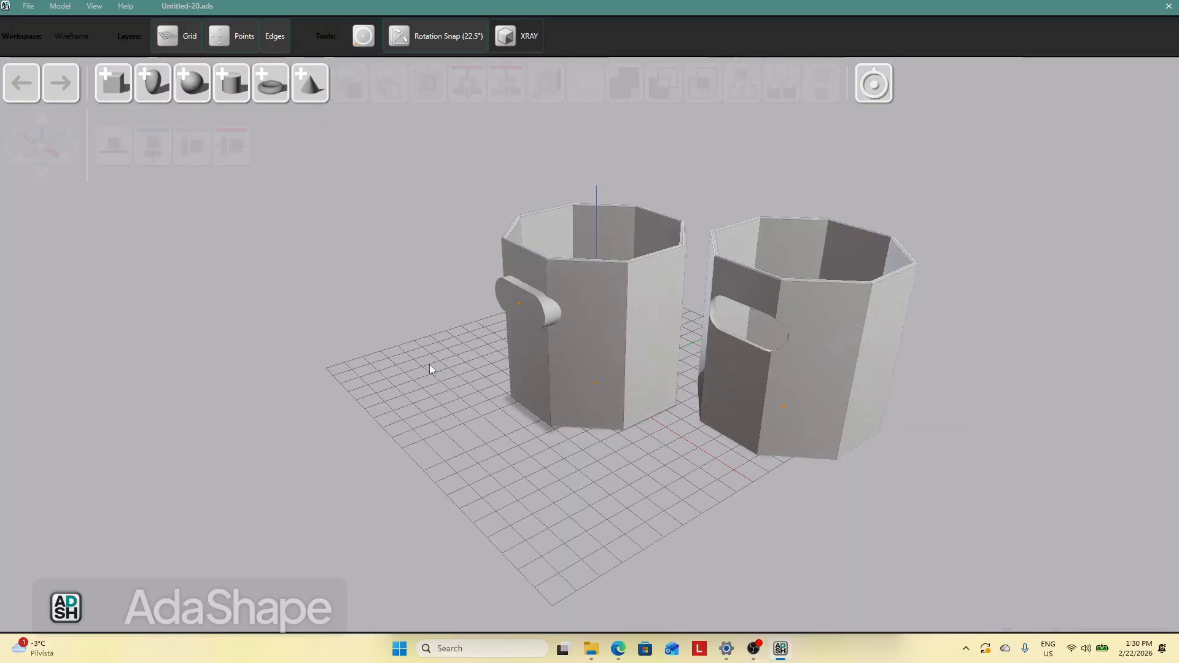
# Extend the stadium's height to about 9.5 and reduce its Scale Start to about 0.47 so it cuts through both walls
pyautogui.moveTo(423, 370); pyautogui.dragTo(532, 324)
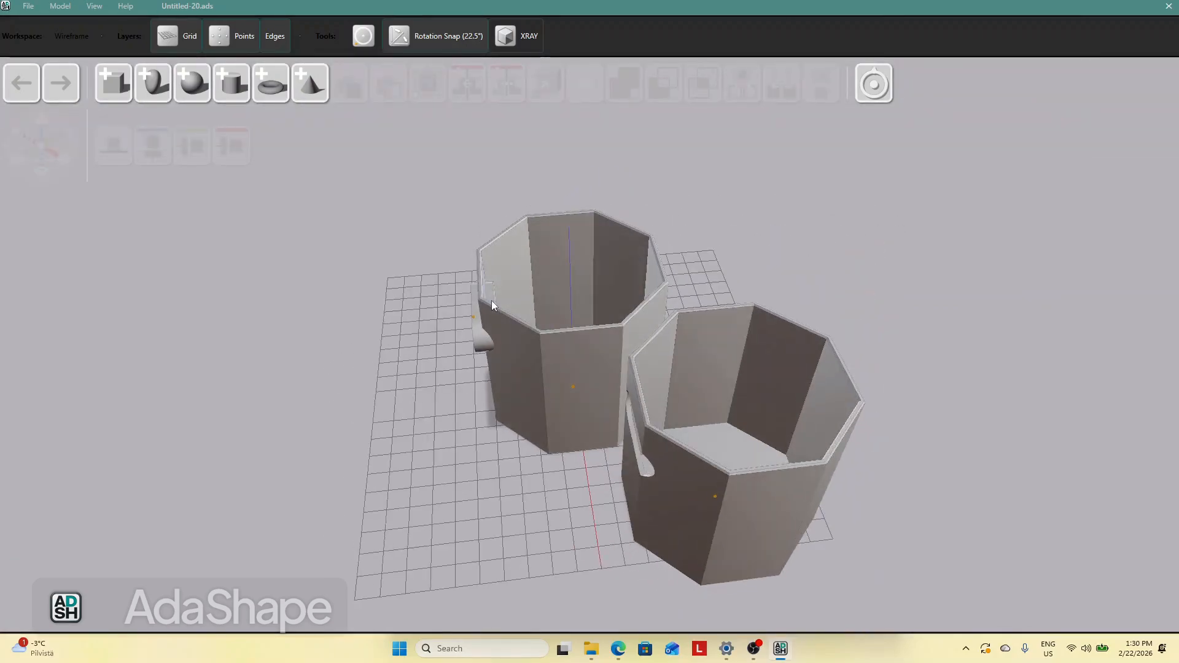
pyautogui.click(492, 300)
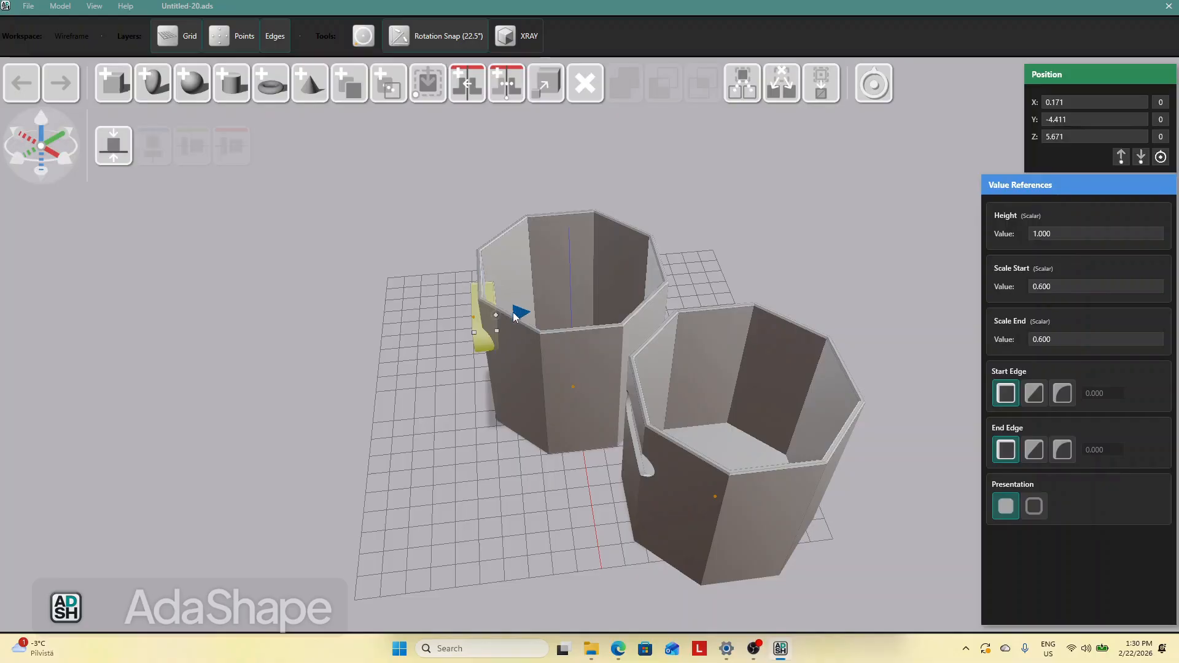
pyautogui.moveTo(516, 317); pyautogui.dragTo(701, 311)
pyautogui.click(756, 250)
pyautogui.moveTo(884, 339); pyautogui.dragTo(1002, 352)
pyautogui.click(634, 313)
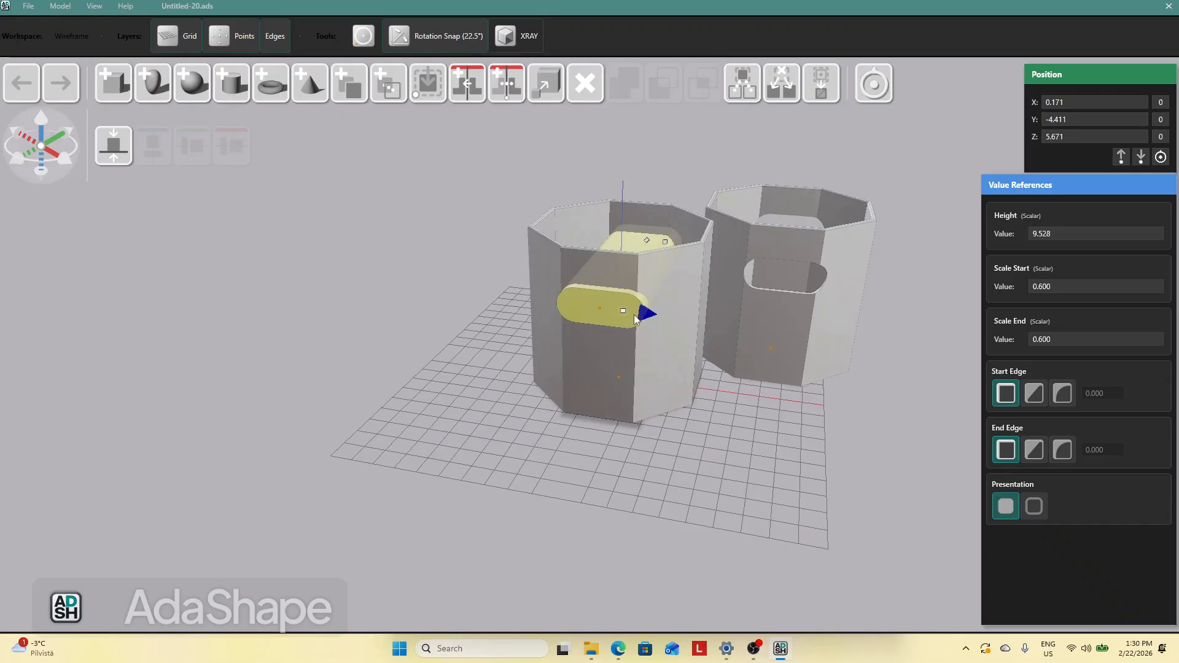
pyautogui.moveTo(646, 315); pyautogui.dragTo(641, 318)
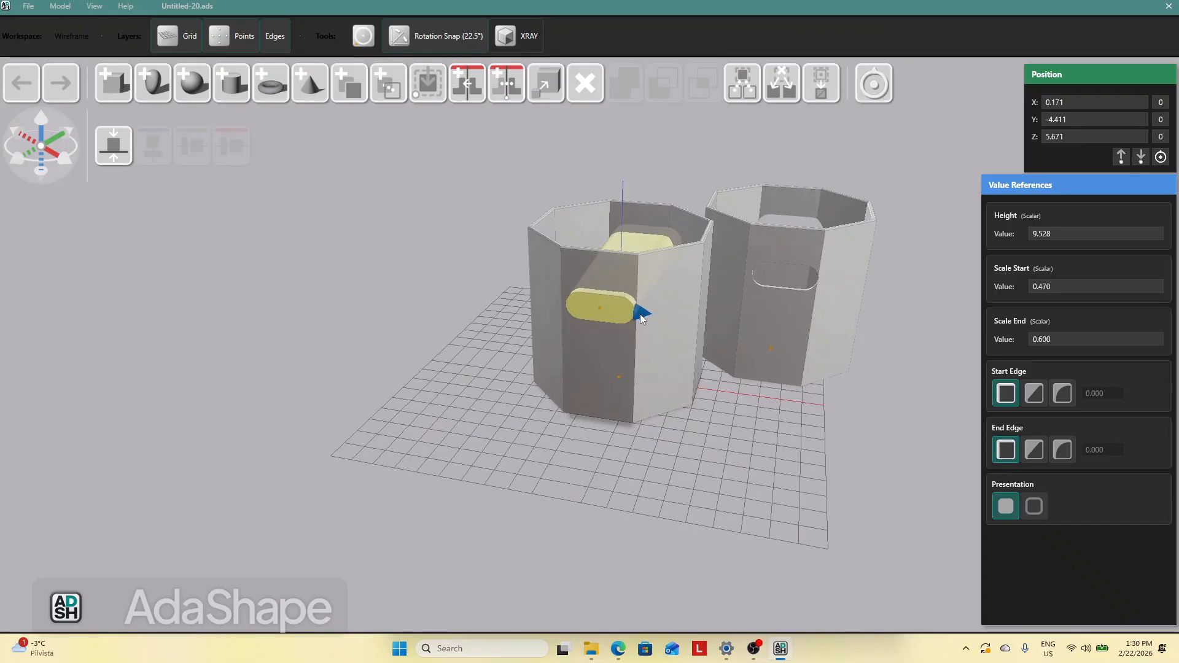
pyautogui.click(738, 417)
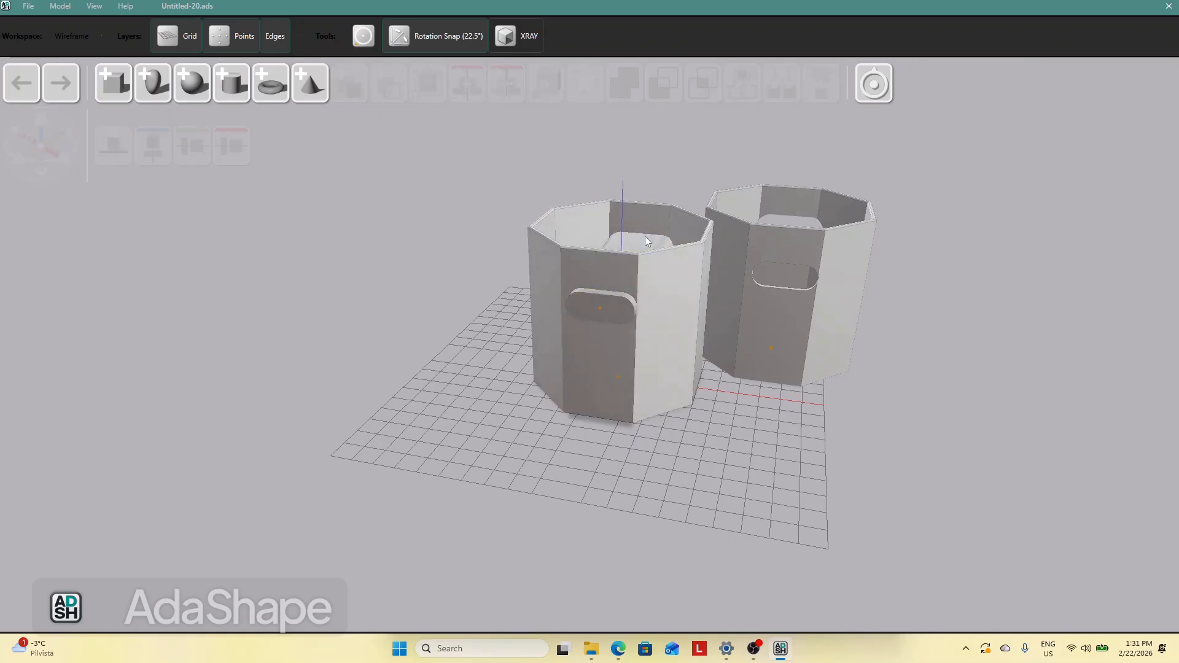
# Delete the left cup and its stadium
pyautogui.click(641, 246)
pyautogui.moveTo(690, 293); pyautogui.dragTo(686, 289)
pyautogui.moveTo(748, 433); pyautogui.dragTo(712, 429)
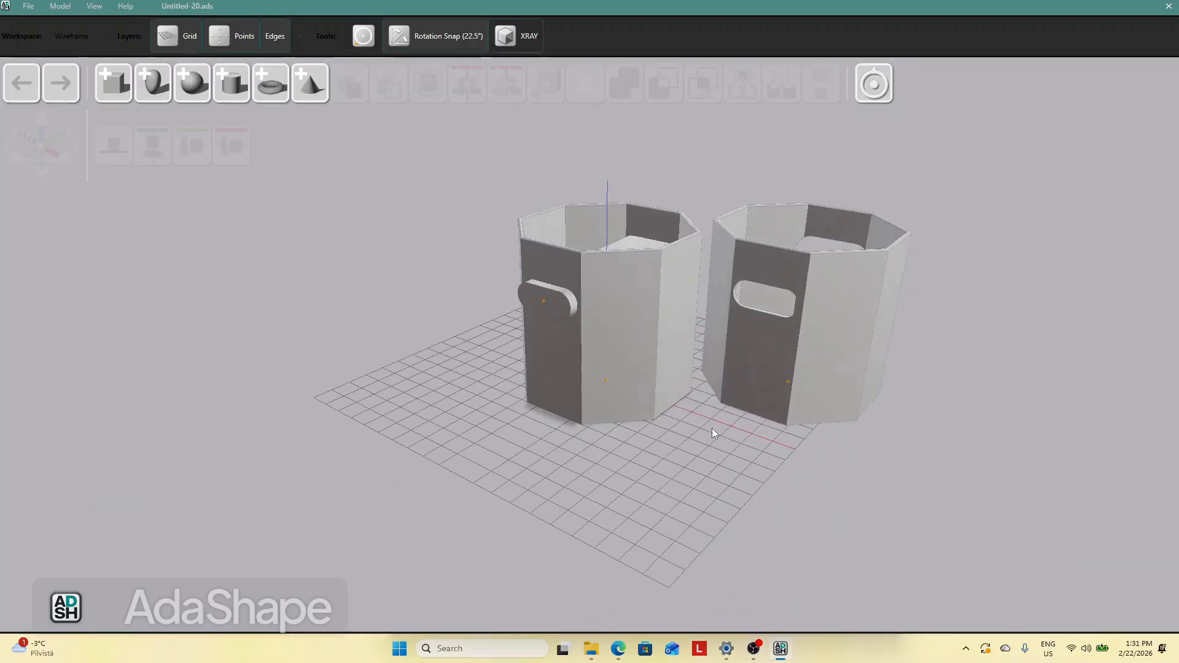
pyautogui.click(650, 386)
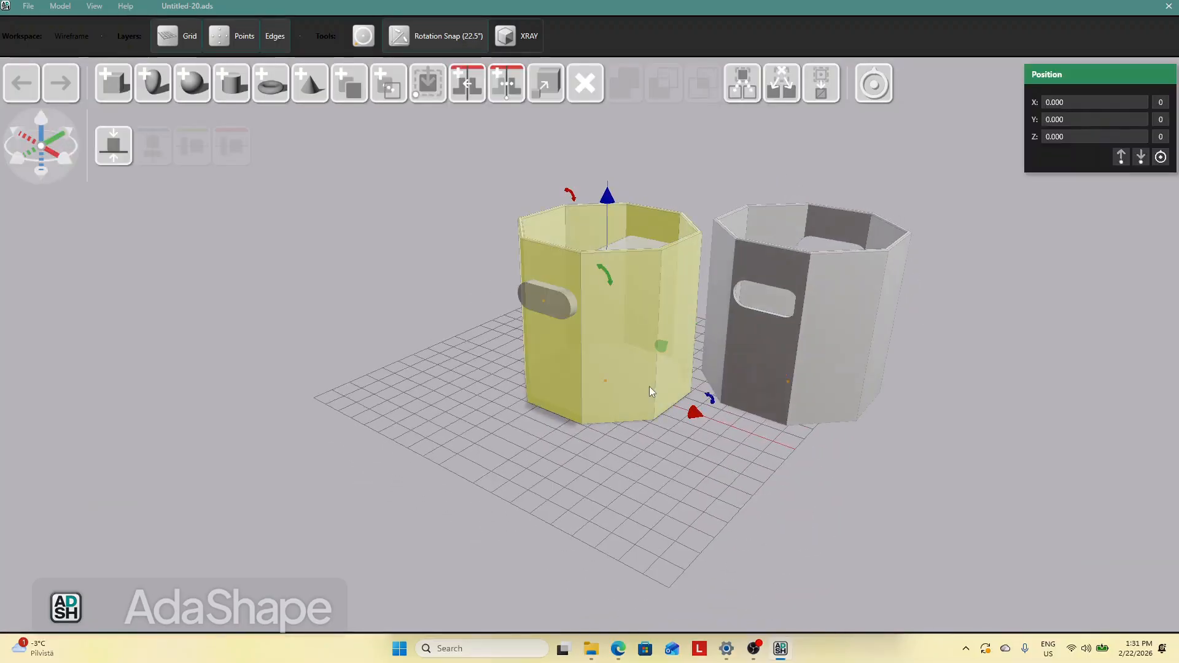
pyautogui.press('Delete')
pyautogui.click(588, 297)
pyautogui.press('Delete')
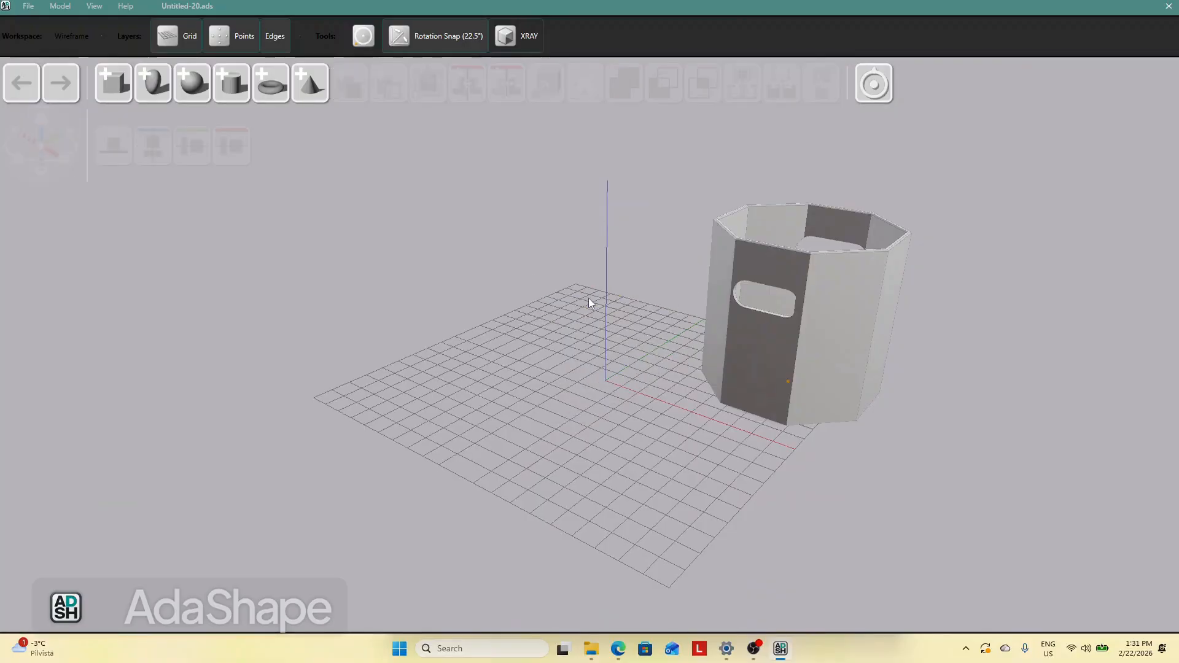
# Orbit and zoom around the remaining cup to inspect its handle holes
pyautogui.moveTo(544, 348); pyautogui.dragTo(583, 384)
pyautogui.moveTo(756, 325); pyautogui.dragTo(607, 368)
pyautogui.scroll(6, 933, 467)
pyautogui.scroll(-7, 393, 383)
pyautogui.moveTo(376, 380); pyautogui.dragTo(420, 424)
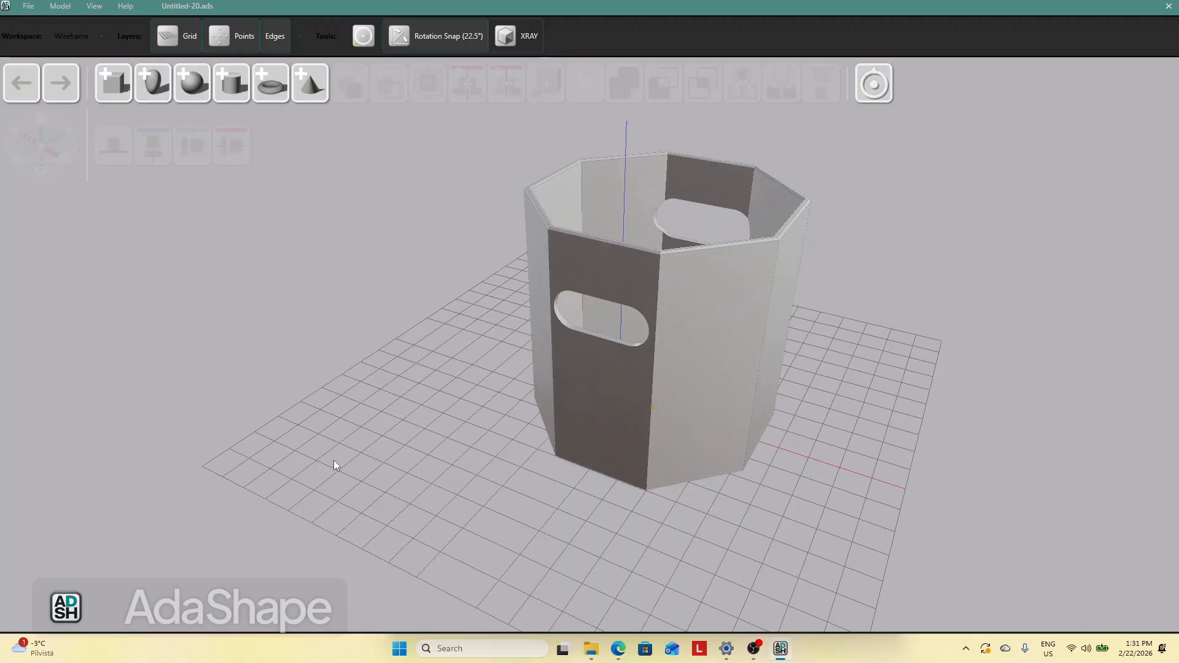
pyautogui.moveTo(255, 468); pyautogui.dragTo(389, 438, button='right')
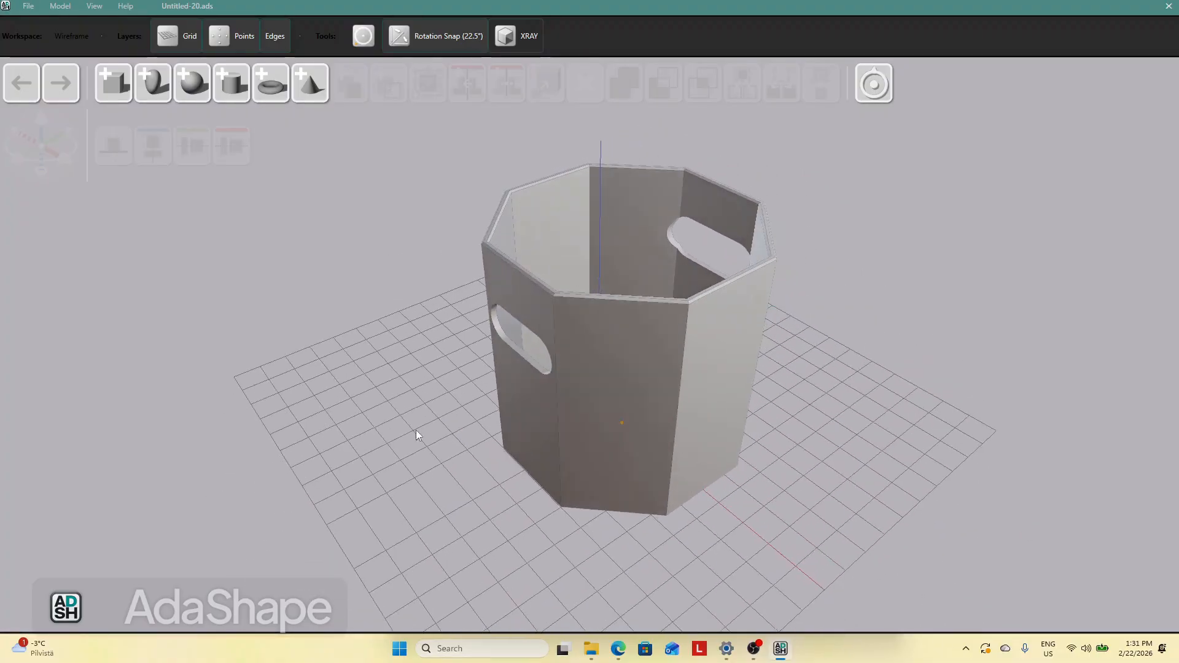
pyautogui.moveTo(600, 419); pyautogui.dragTo(384, 351)
pyautogui.click(724, 451)
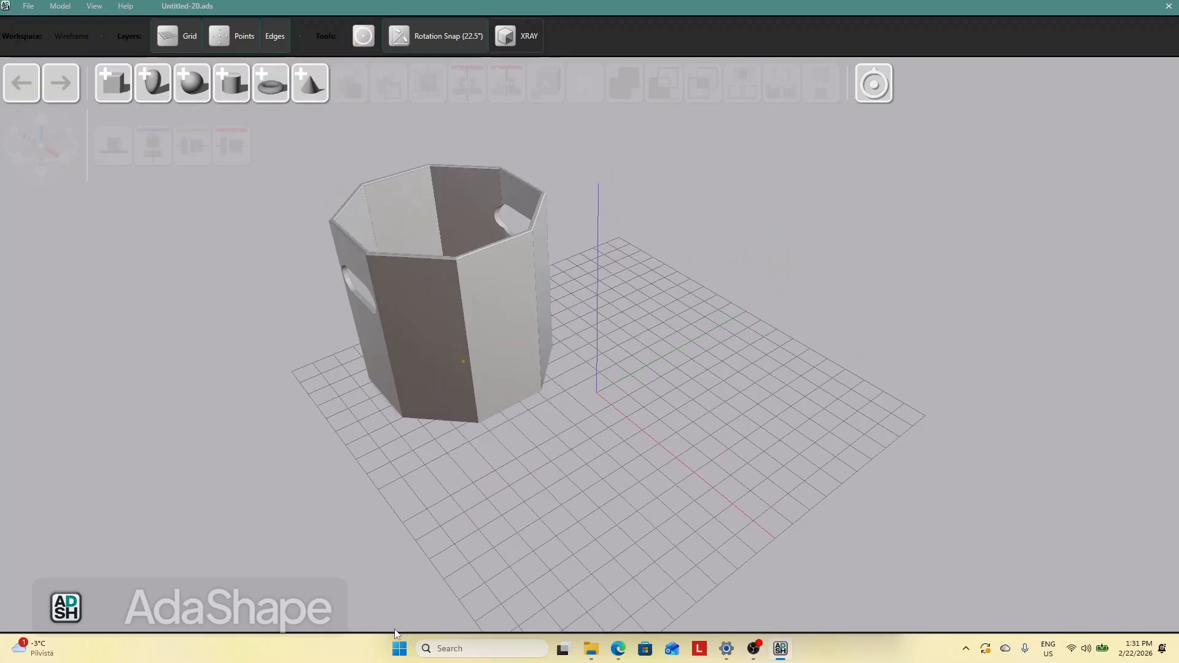
# Move the cup back over the grid origin
pyautogui.click(618, 650)
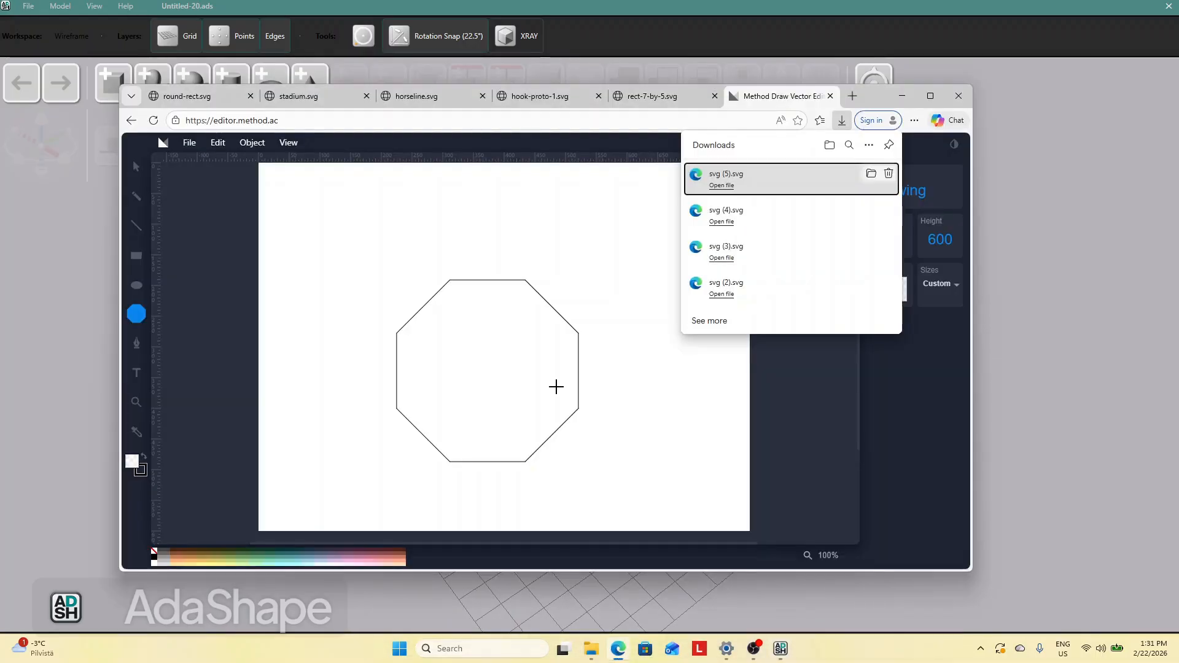
pyautogui.click(65, 212)
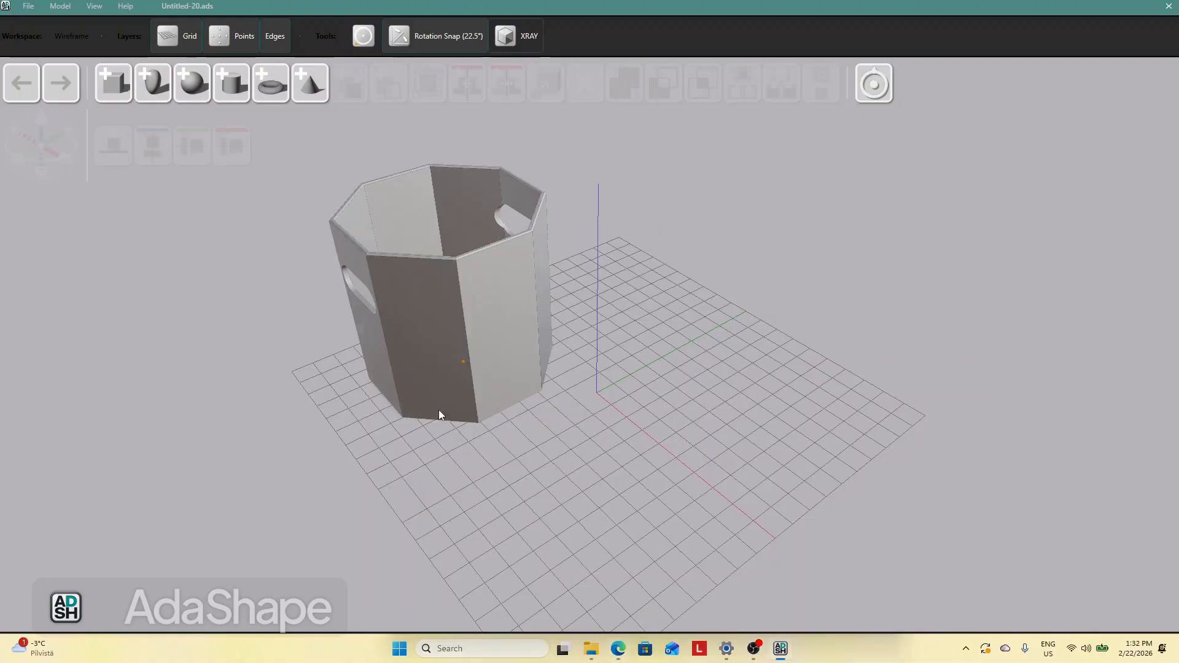
pyautogui.moveTo(516, 413); pyautogui.dragTo(515, 377, button='middle')
pyautogui.moveTo(516, 377); pyautogui.dragTo(616, 390)
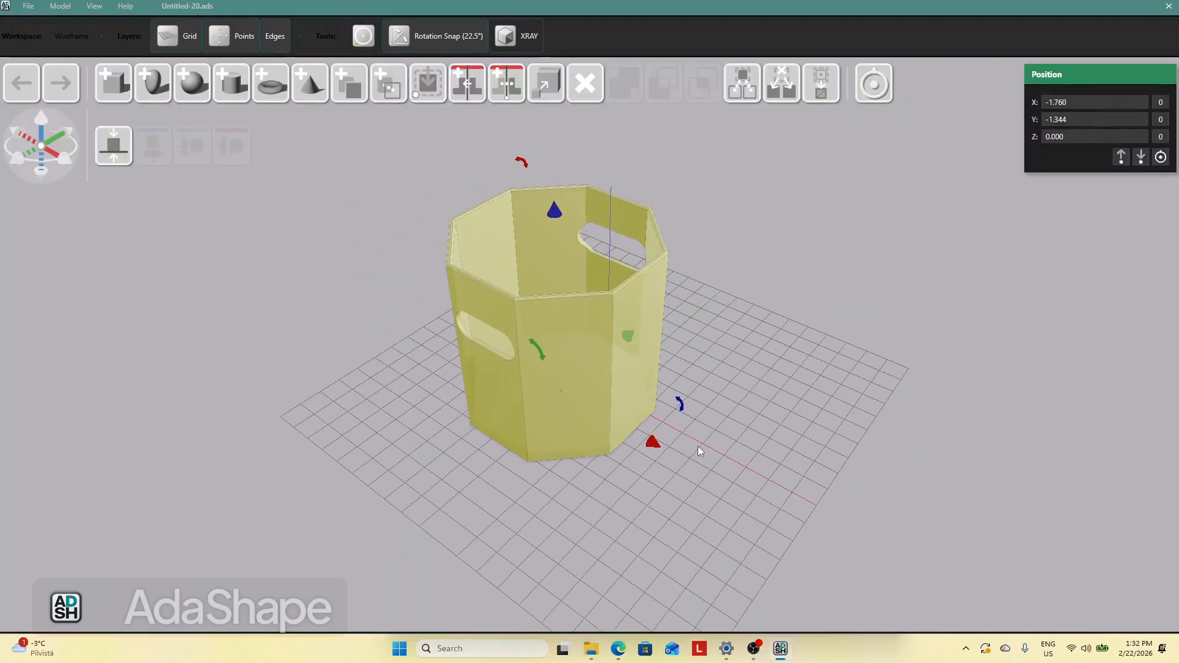
pyautogui.click(757, 484)
# Orbit and zoom the view to check the through holes from several sides
pyautogui.moveTo(756, 479); pyautogui.dragTo(708, 476, button='middle')
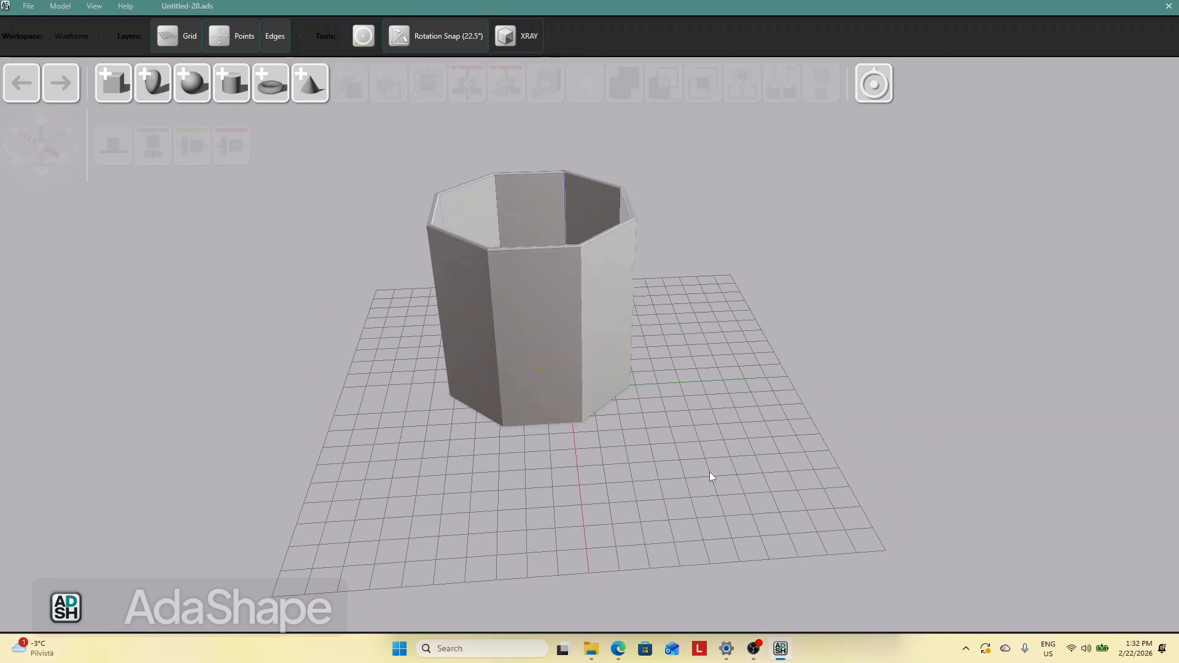
pyautogui.moveTo(721, 469); pyautogui.dragTo(773, 479, button='middle')
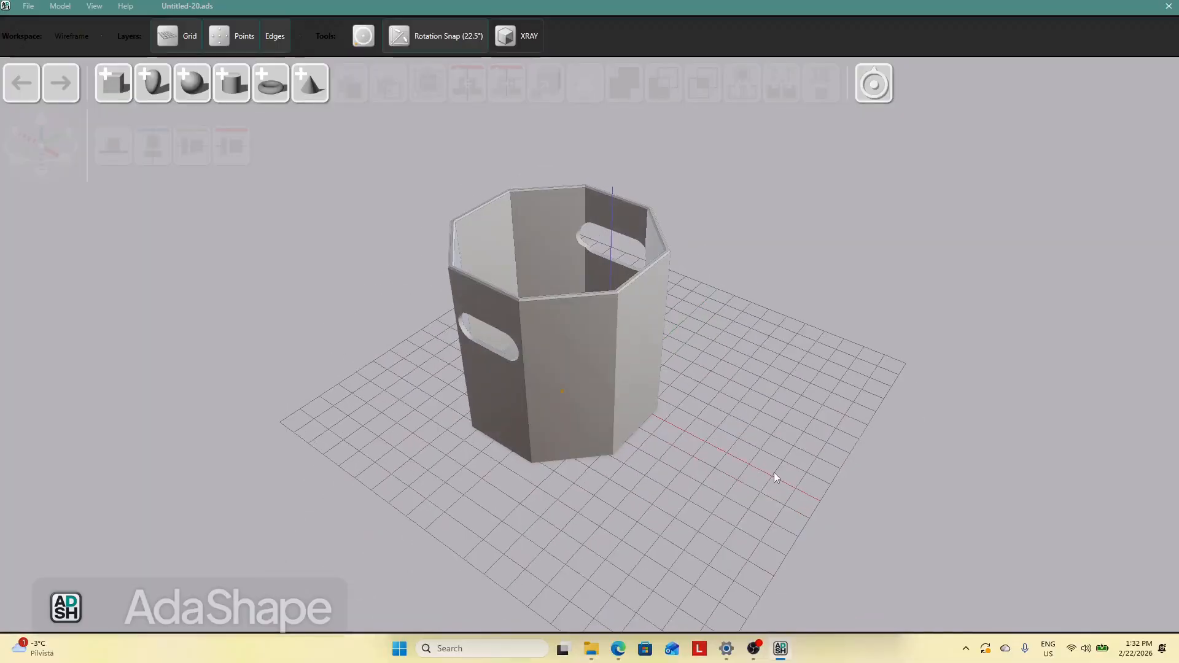
pyautogui.moveTo(629, 391); pyautogui.dragTo(684, 401)
pyautogui.click(735, 455)
pyautogui.scroll(3, 738, 436)
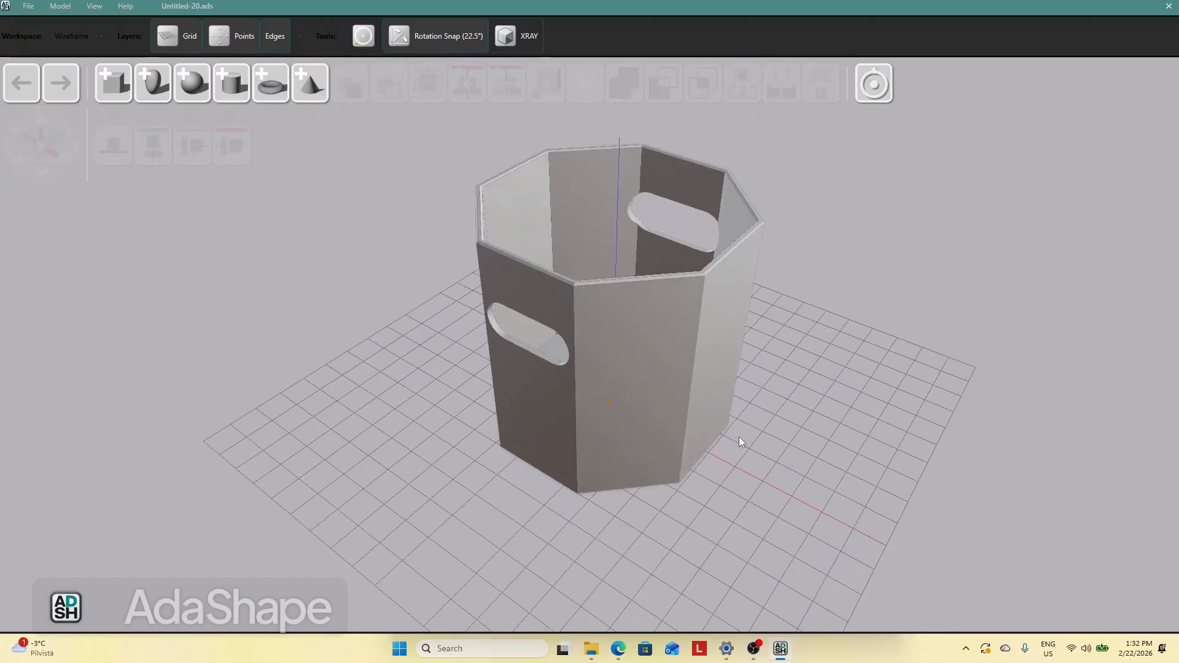
pyautogui.scroll(3, 738, 437)
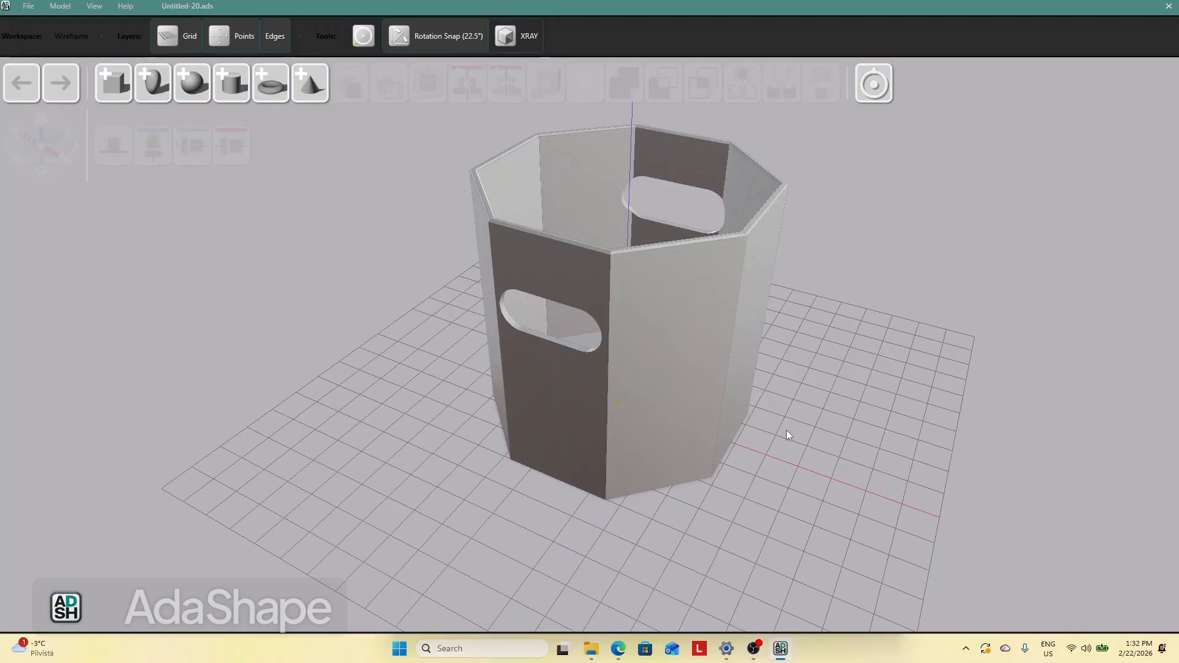
pyautogui.moveTo(798, 431); pyautogui.dragTo(834, 430, button='middle')
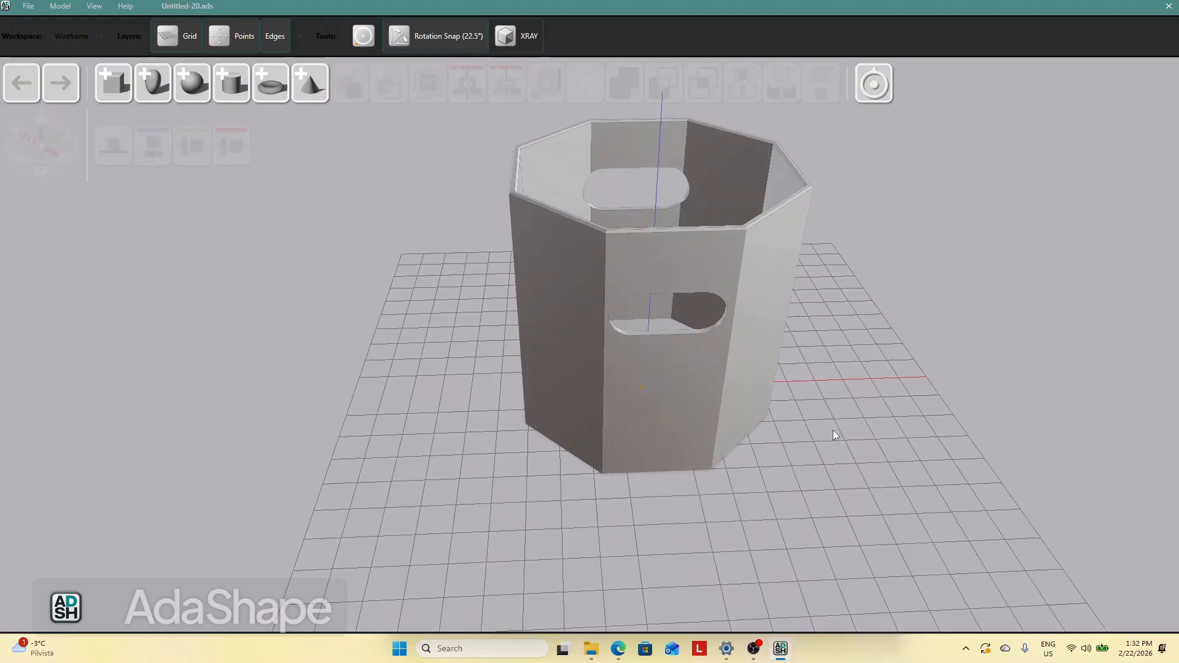
pyautogui.moveTo(832, 429); pyautogui.dragTo(836, 427, button='middle')
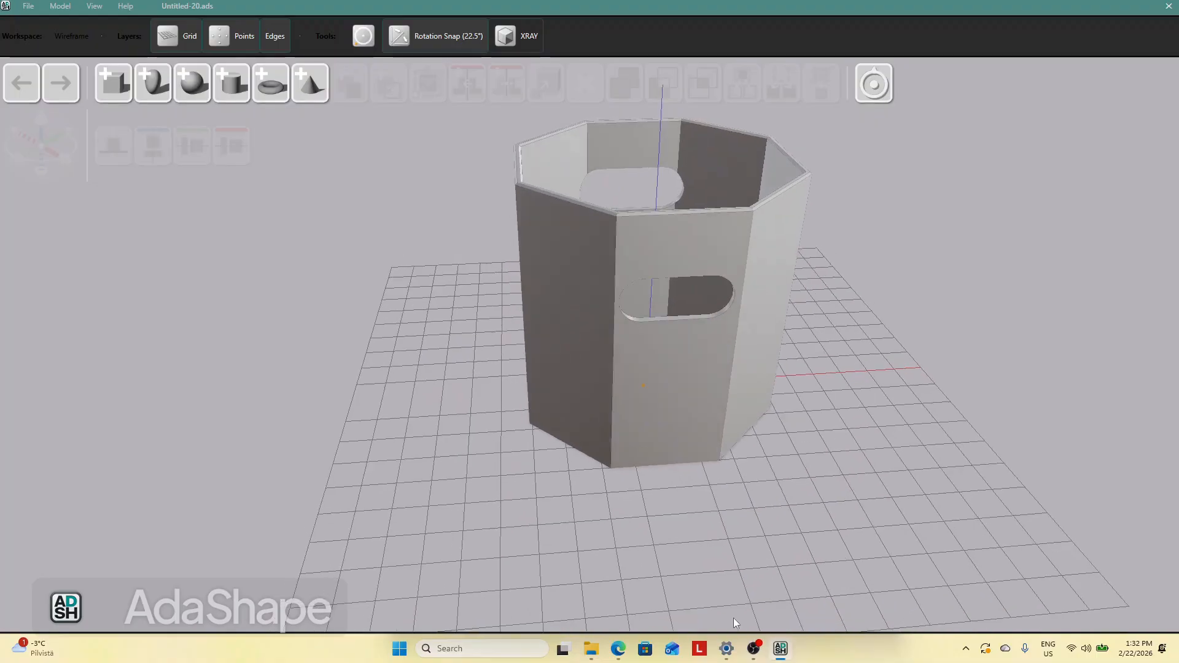